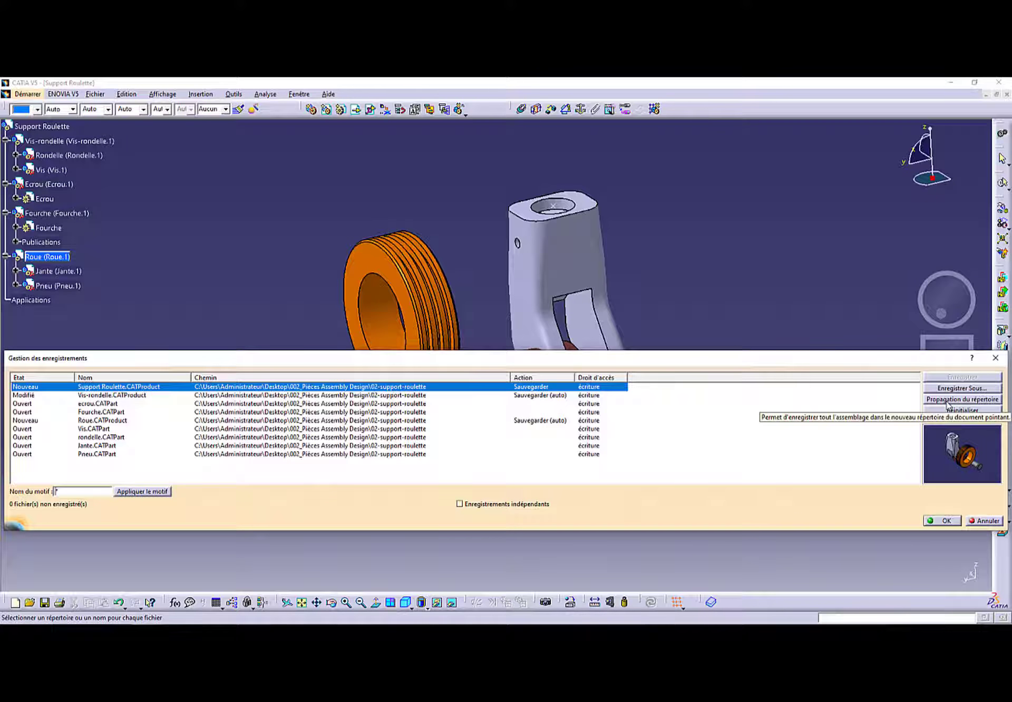
# - Propagate the Support Roulette product's directory to all its documents and save the whole assembly
pyautogui.click(947, 403)
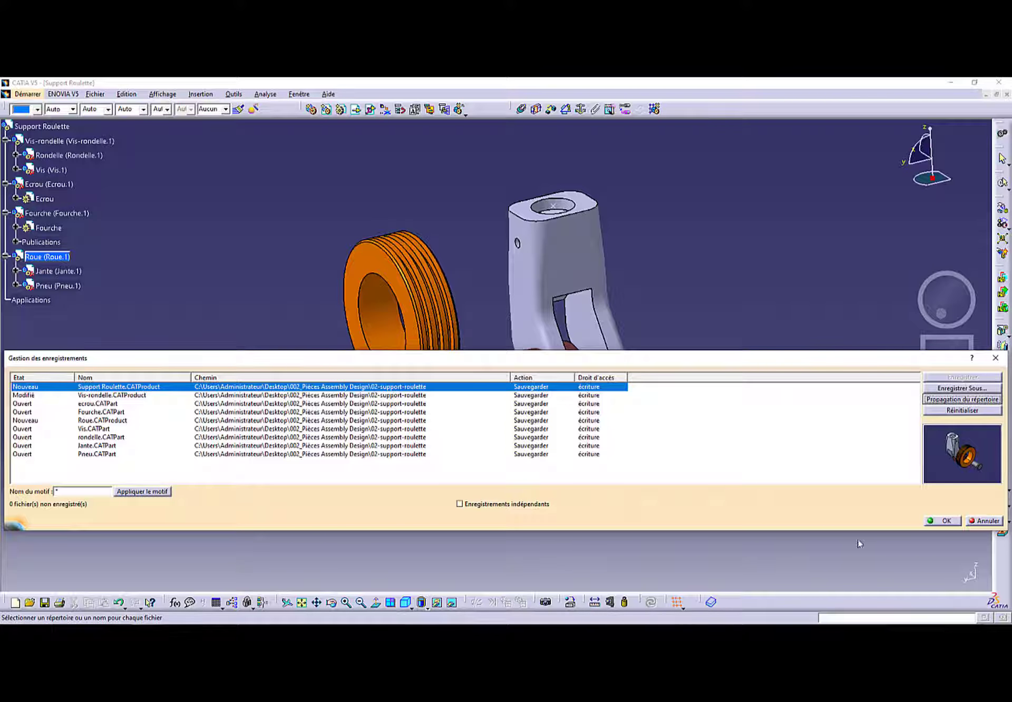
pyautogui.click(944, 521)
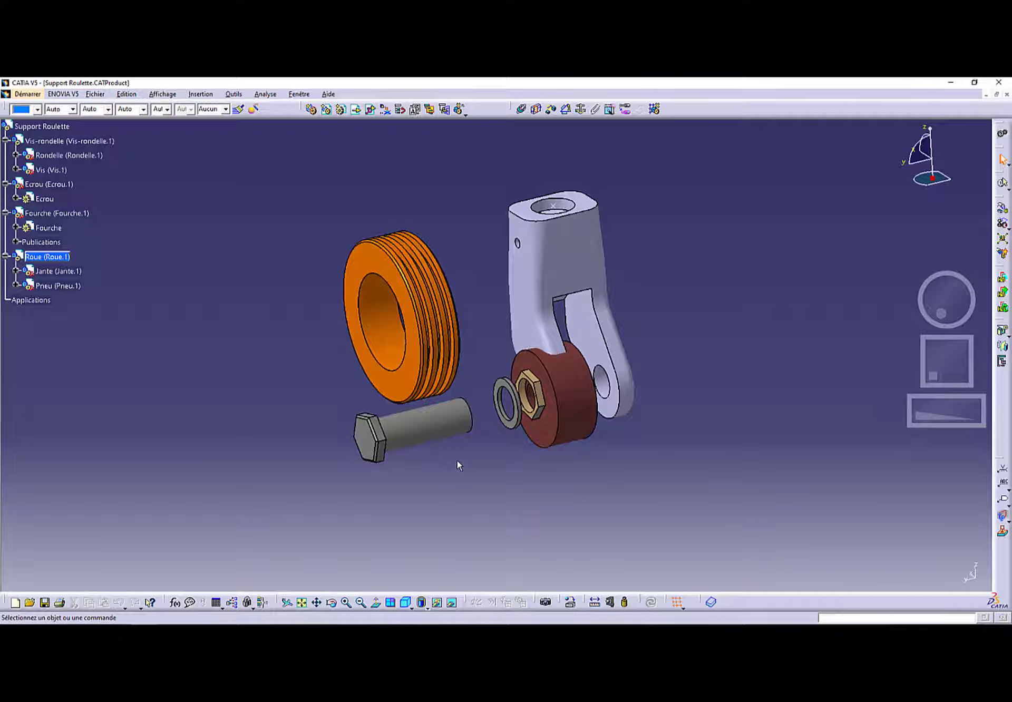
# - Following page 15 of the exercise PDF, insert a new part named Axe-rotation into Support Roulette, with its origin at the Fourche's top point
pyautogui.hotkey('alt', 'Tab')
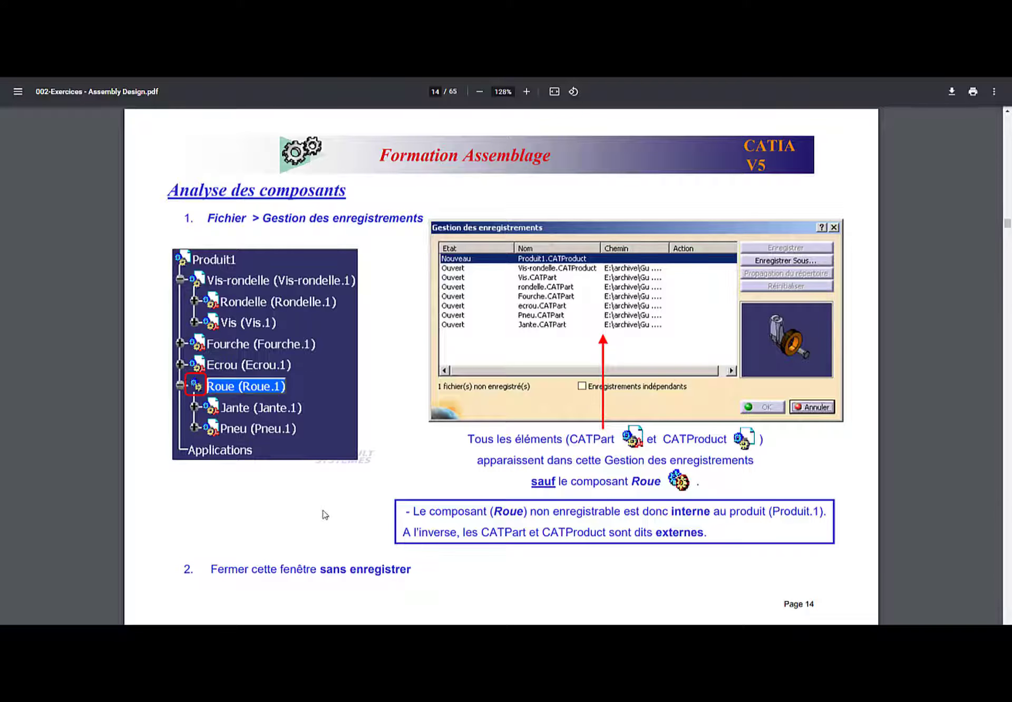
pyautogui.press('pagedown')
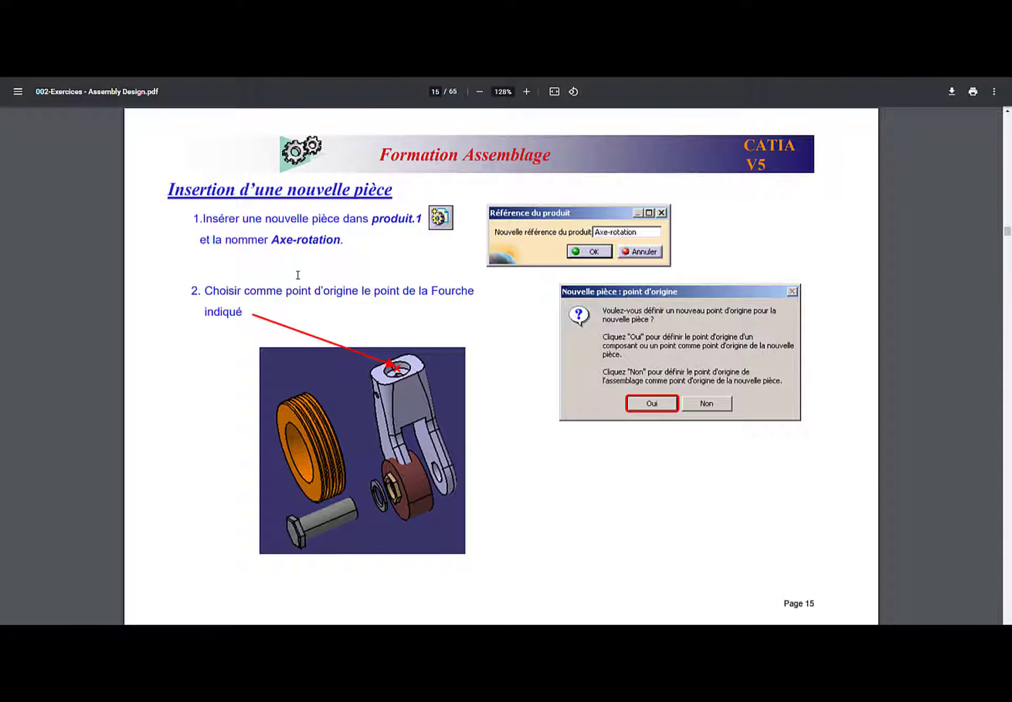
pyautogui.hotkey('alt', 'Tab')
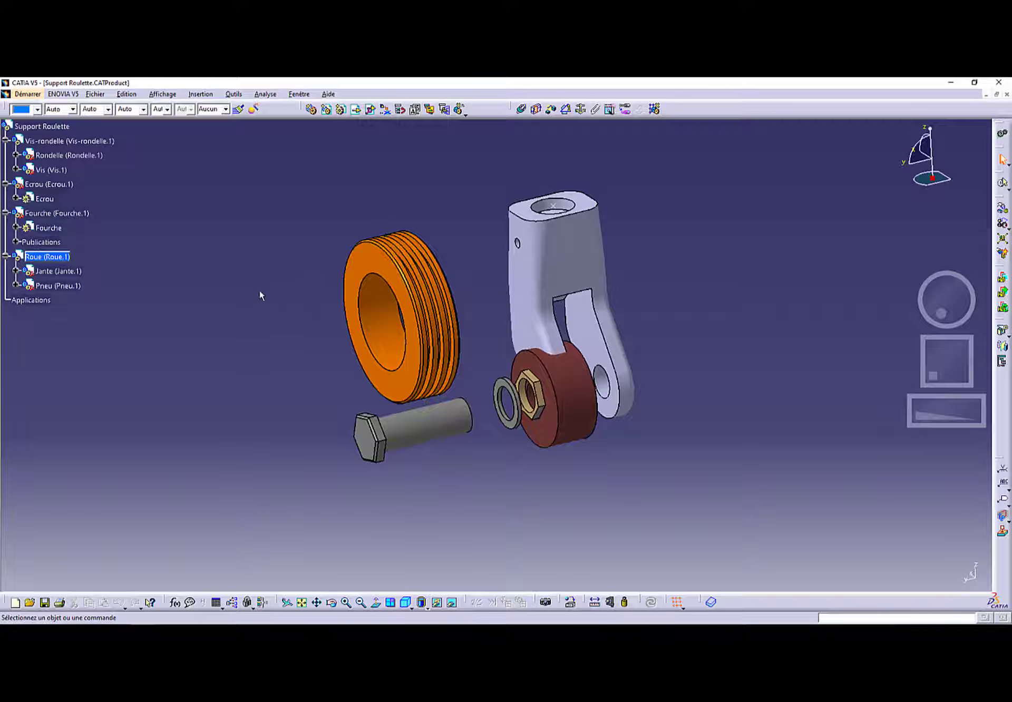
pyautogui.click(42, 127)
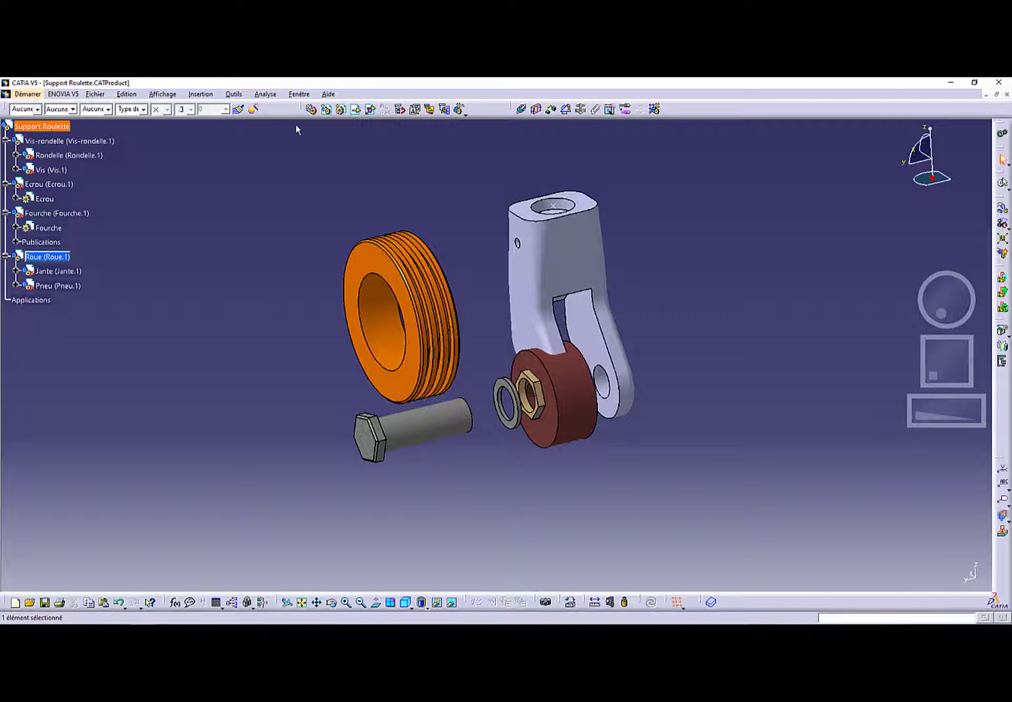
pyautogui.click(340, 110)
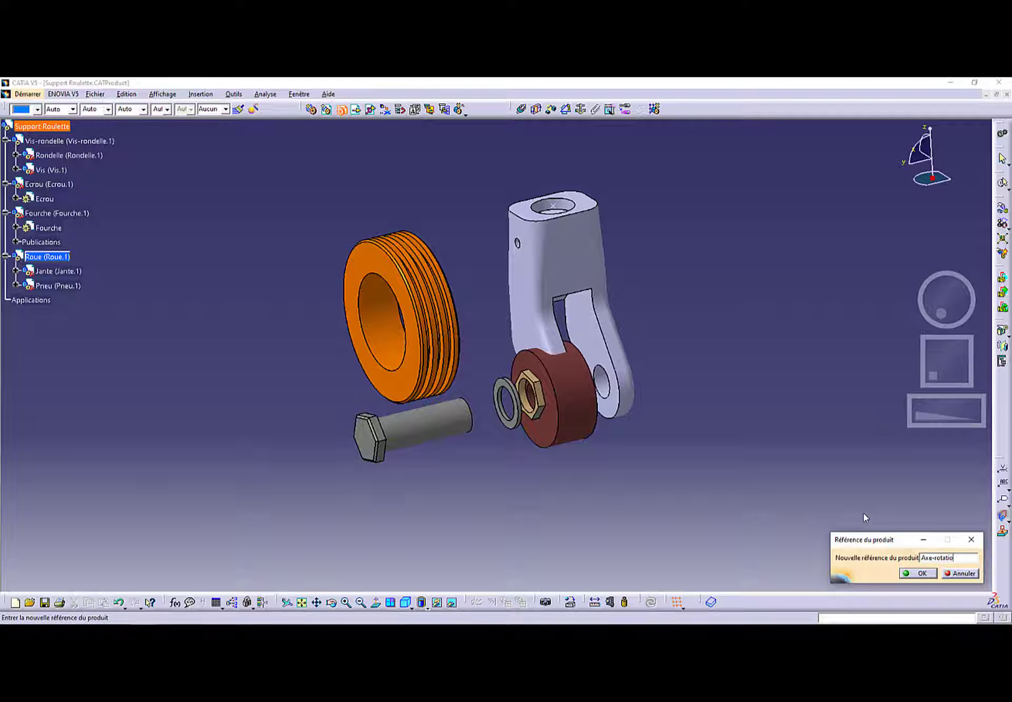
pyautogui.click(922, 574)
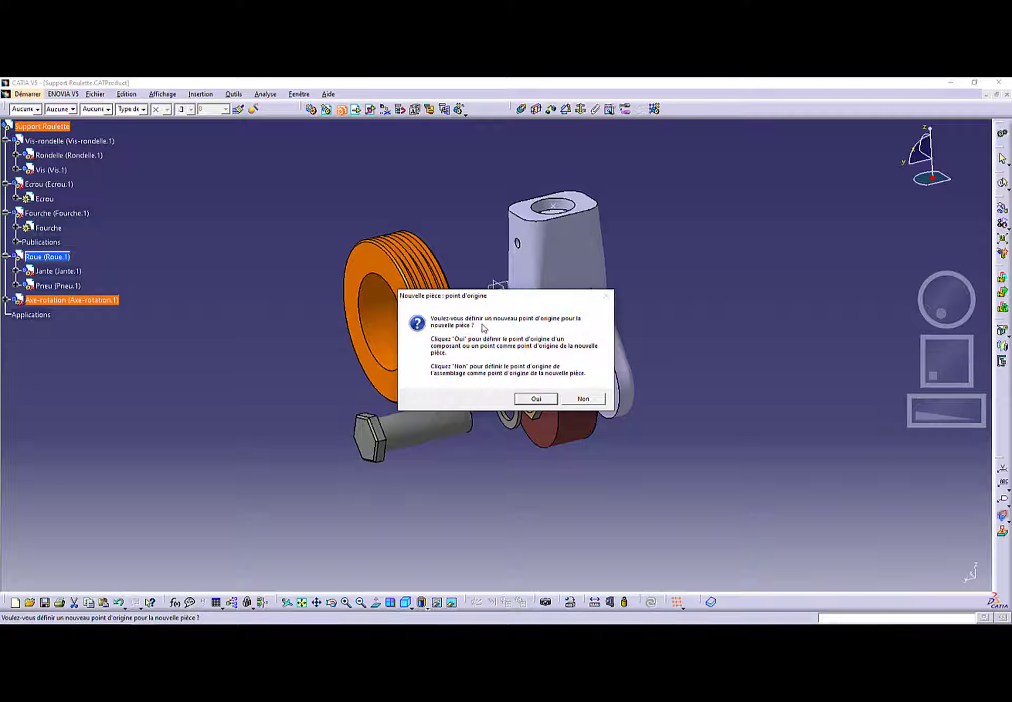
pyautogui.click(534, 399)
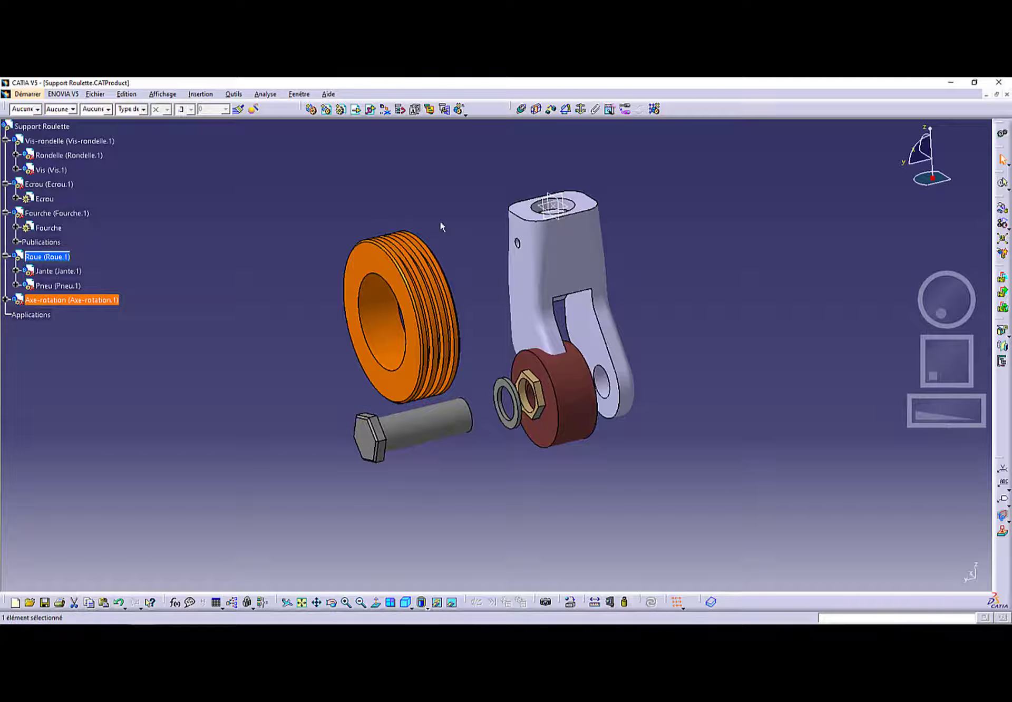
# - Expand the Axe-rotation part to examine its reference planes and read its sketch instructions on page 16 of the exercise PDF
pyautogui.click(6, 299)
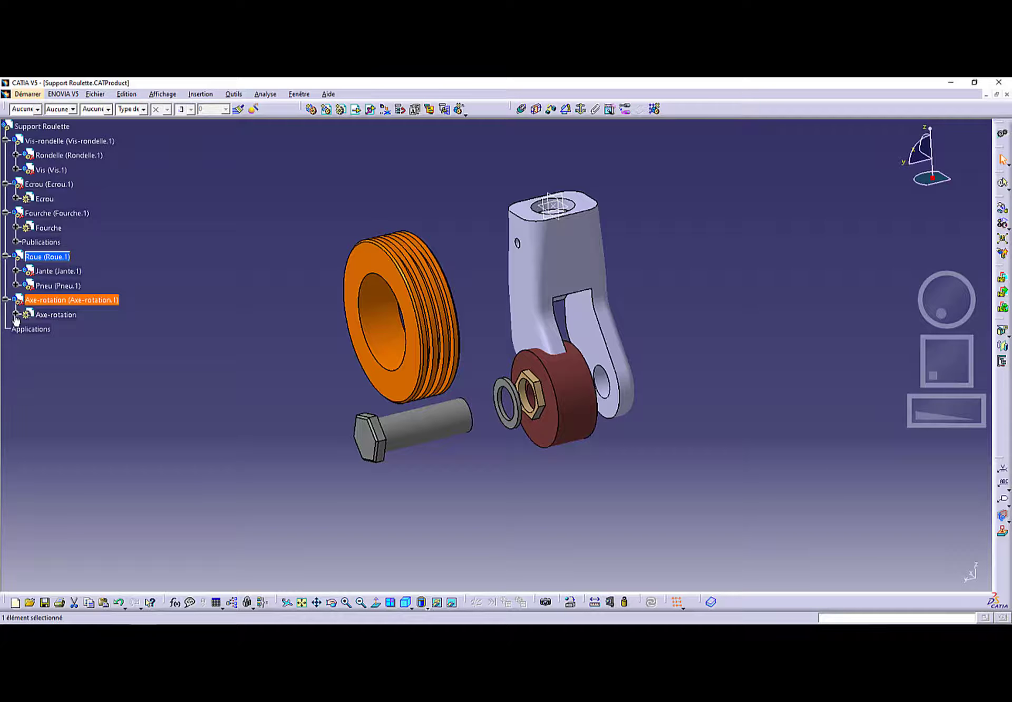
pyautogui.click(15, 315)
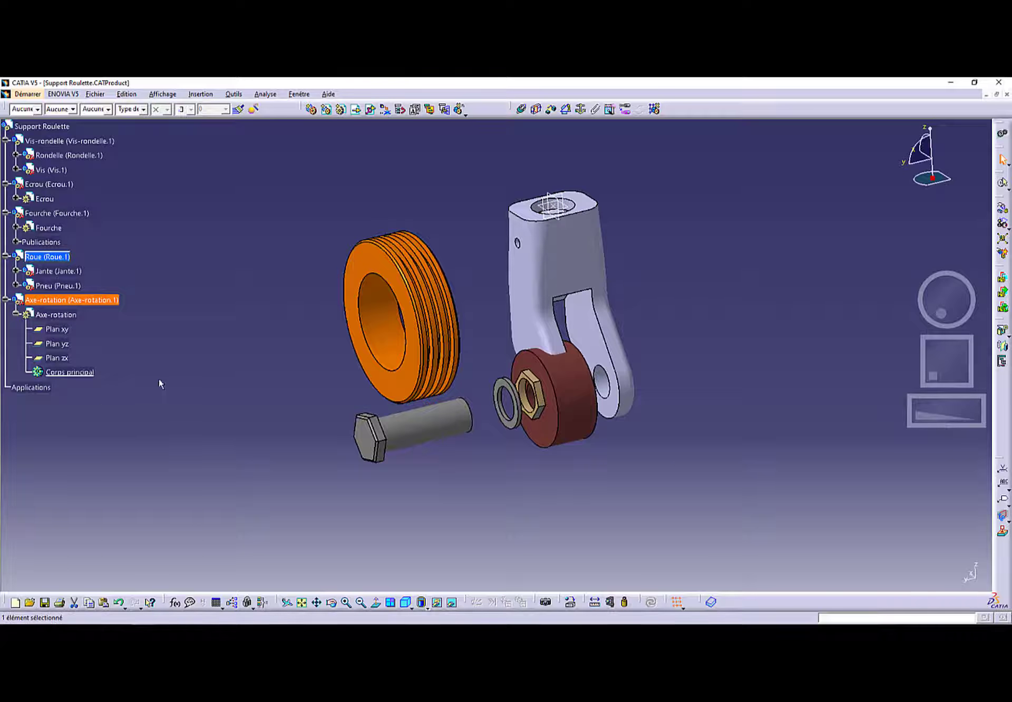
pyautogui.moveTo(579, 325); pyautogui.dragTo(463, 359, button='middle')
pyautogui.doubleClick(60, 329)
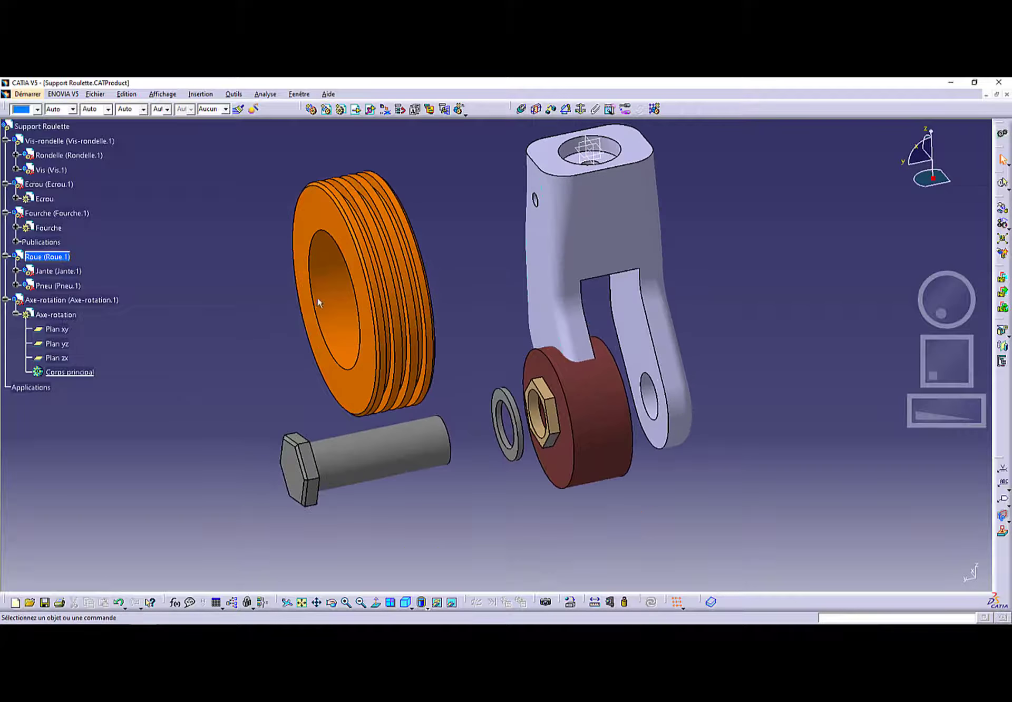
pyautogui.hotkey('alt', 'Tab')
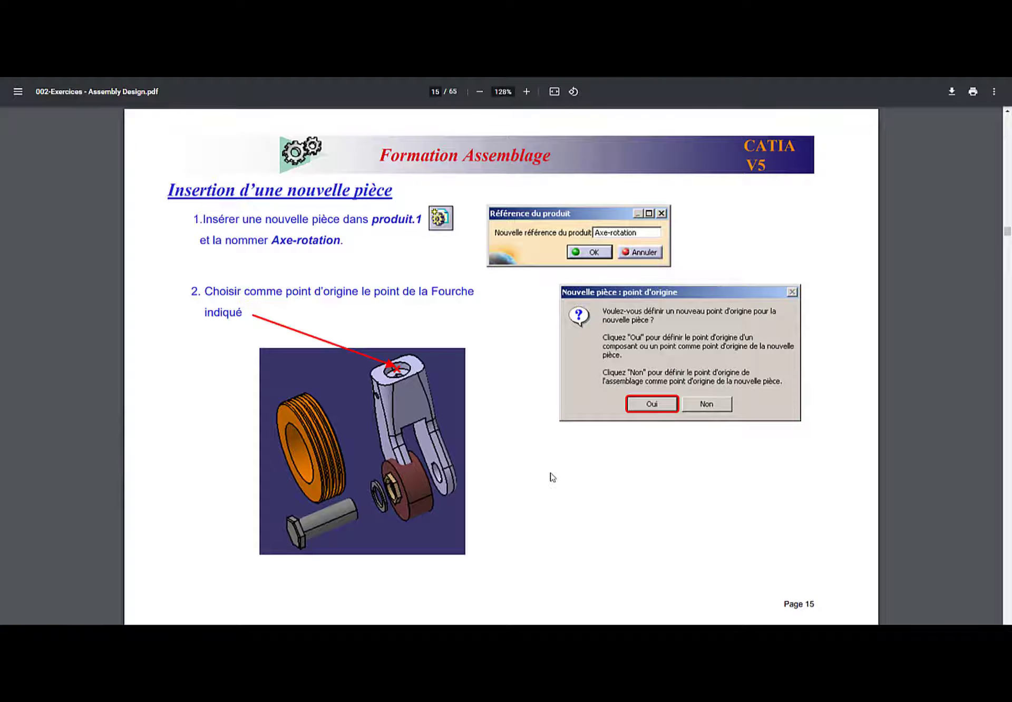
pyautogui.press('Right')
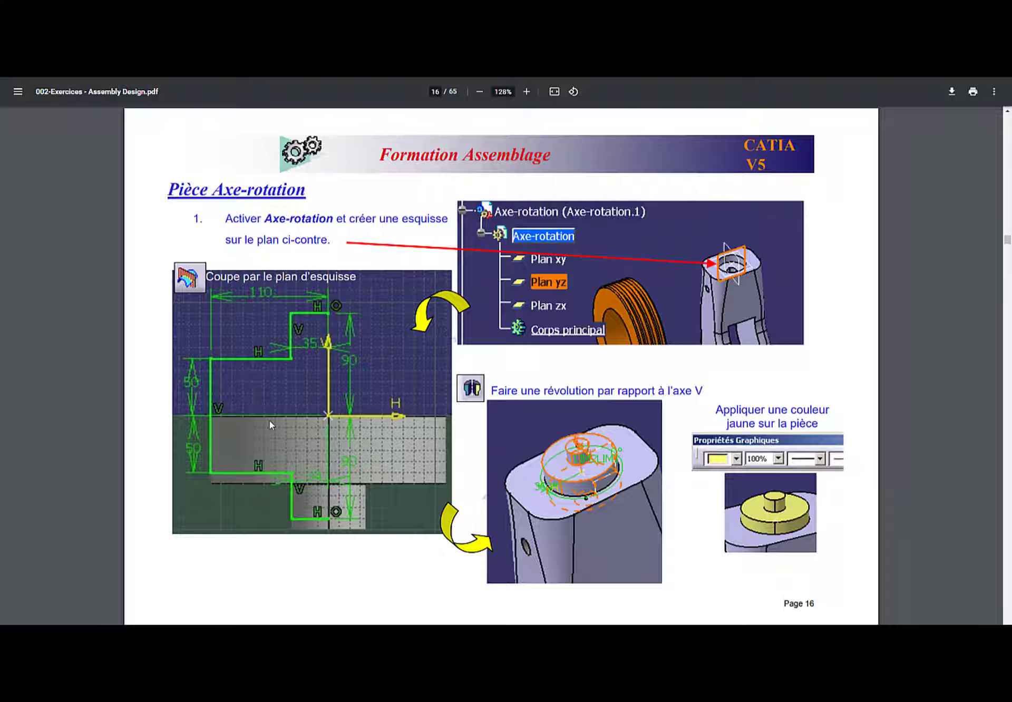
pyautogui.hotkey('alt', 'Tab')
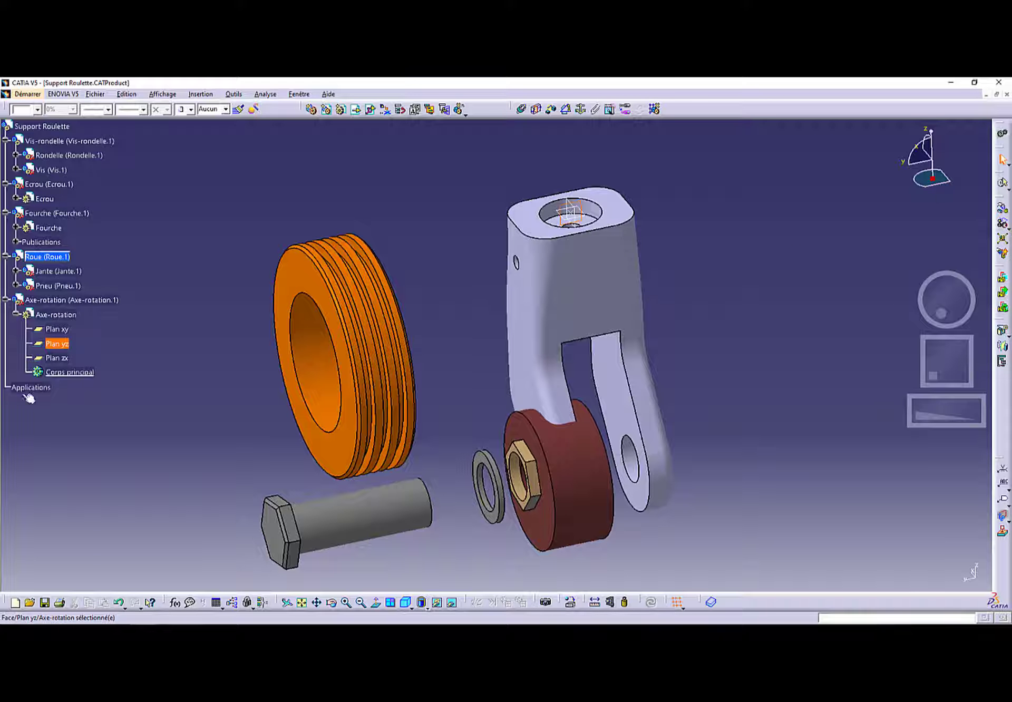
# - Activate the Axe-rotation part and open a sketch on its yz plane with the model cut by the sketch plane
pyautogui.click(58, 371)
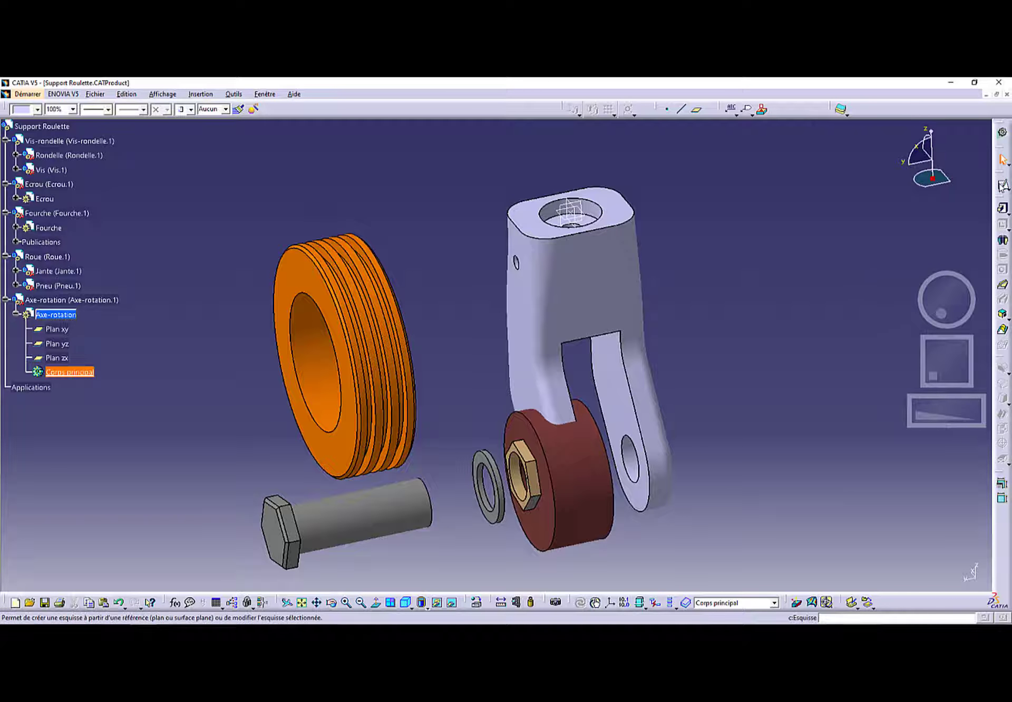
pyautogui.click(1002, 184)
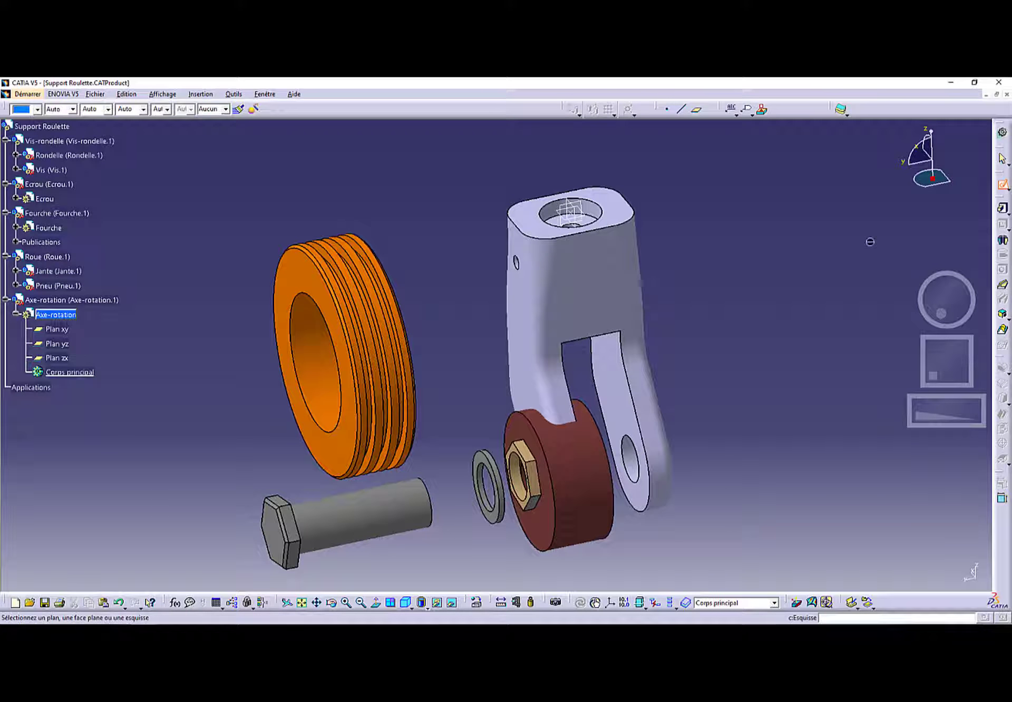
pyautogui.click(569, 210)
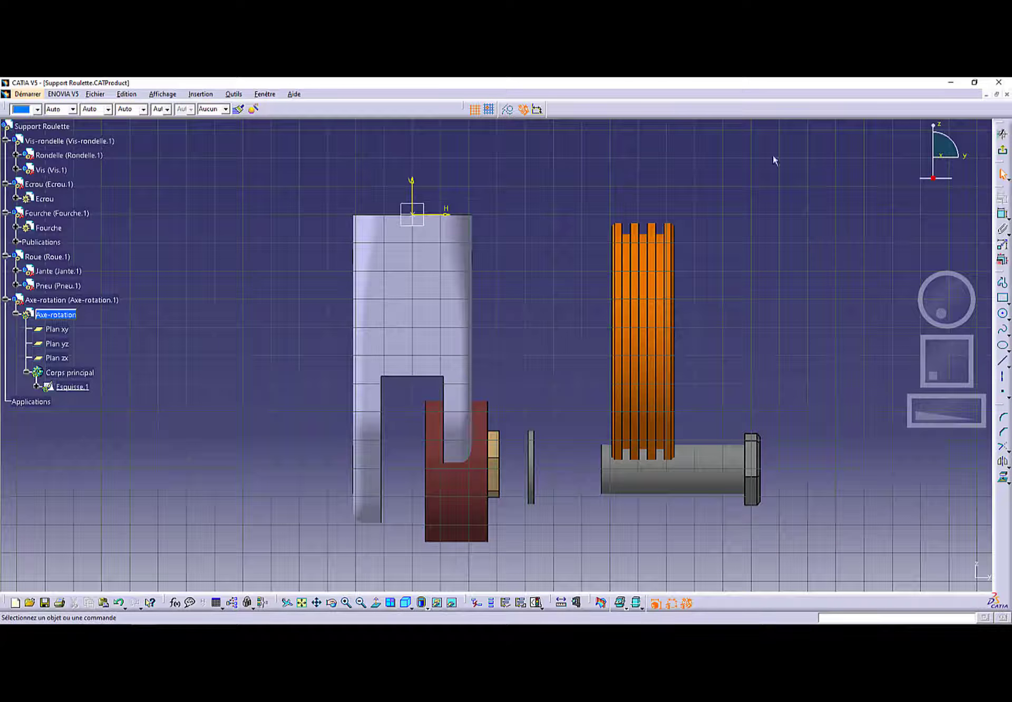
pyautogui.click(601, 602)
pyautogui.moveTo(425, 299)
pyautogui.mouseDown(button='middle')
pyautogui.moveTo(477, 367)
pyautogui.moveTo(446, 301)
pyautogui.moveTo(432, 343)
pyautogui.moveTo(437, 320)
pyautogui.moveTo(544, 375)
pyautogui.mouseUp(button='middle')
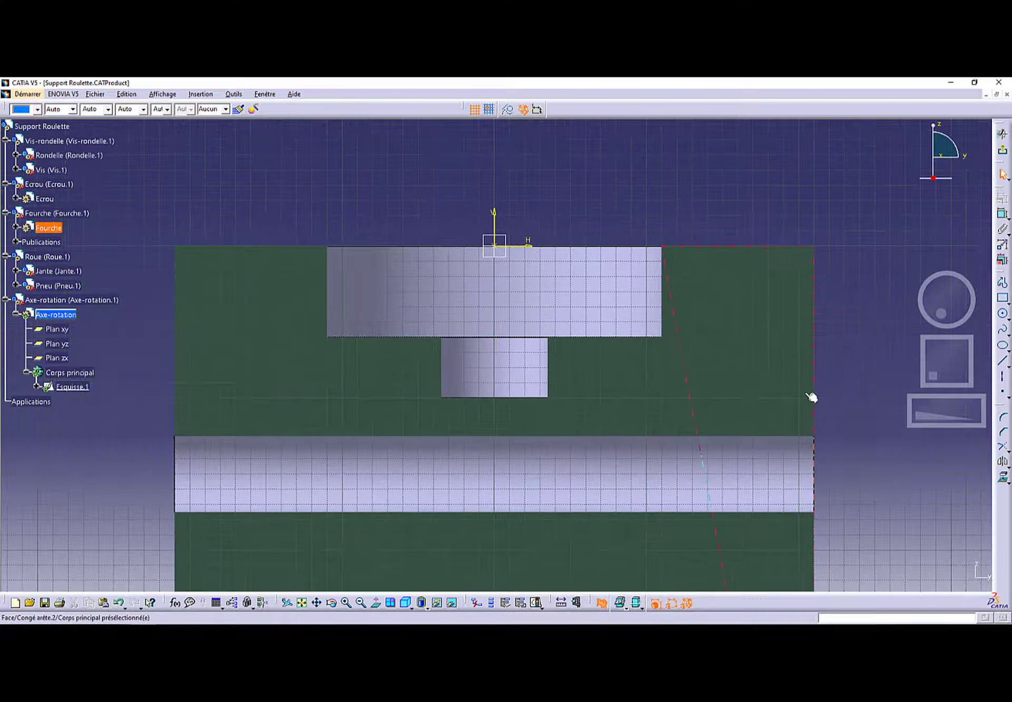
# - Sketch a closed stepped half-profile against the vertical axis, on its negative H side, about 161 mm tall and 105 mm wide
pyautogui.click(1003, 284)
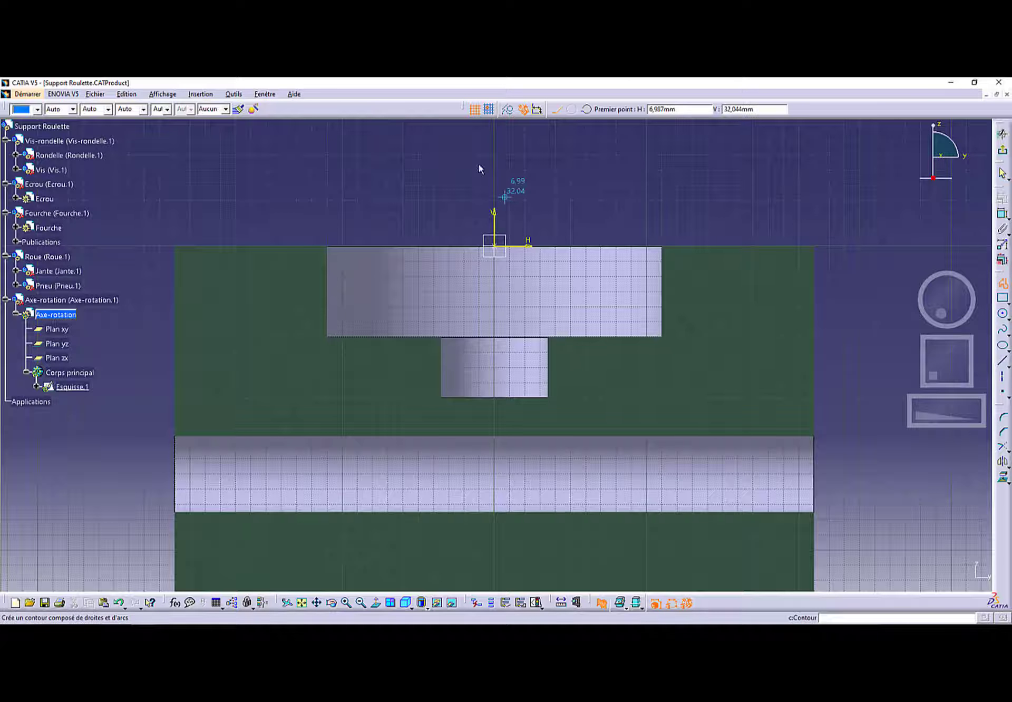
pyautogui.click(496, 134)
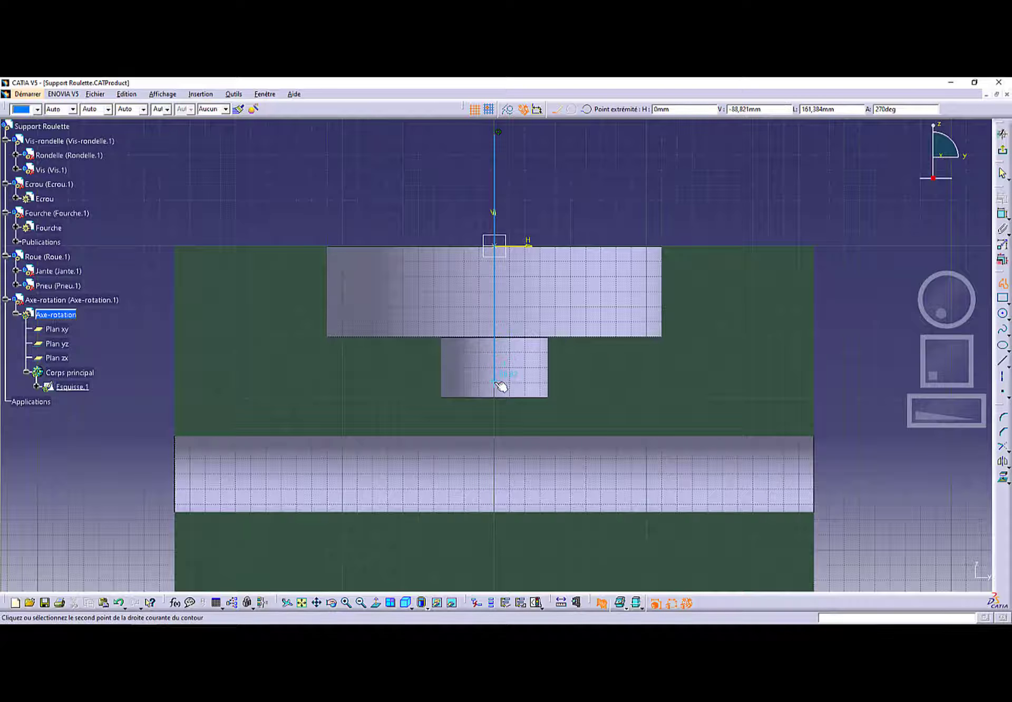
pyautogui.click(494, 381)
pyautogui.click(446, 381)
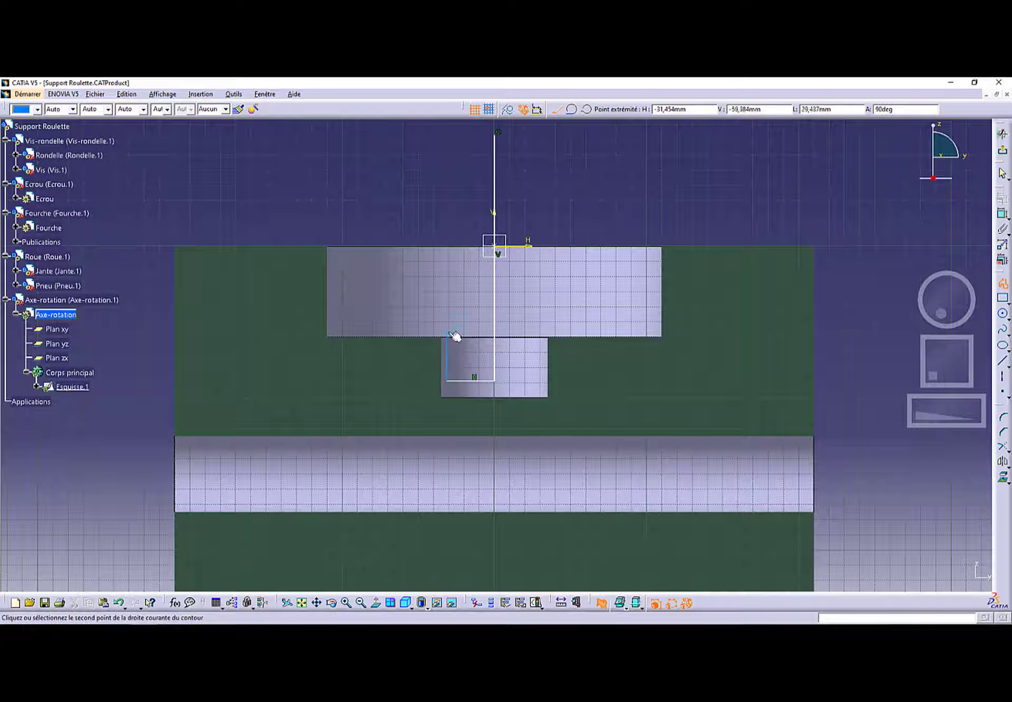
pyautogui.click(447, 332)
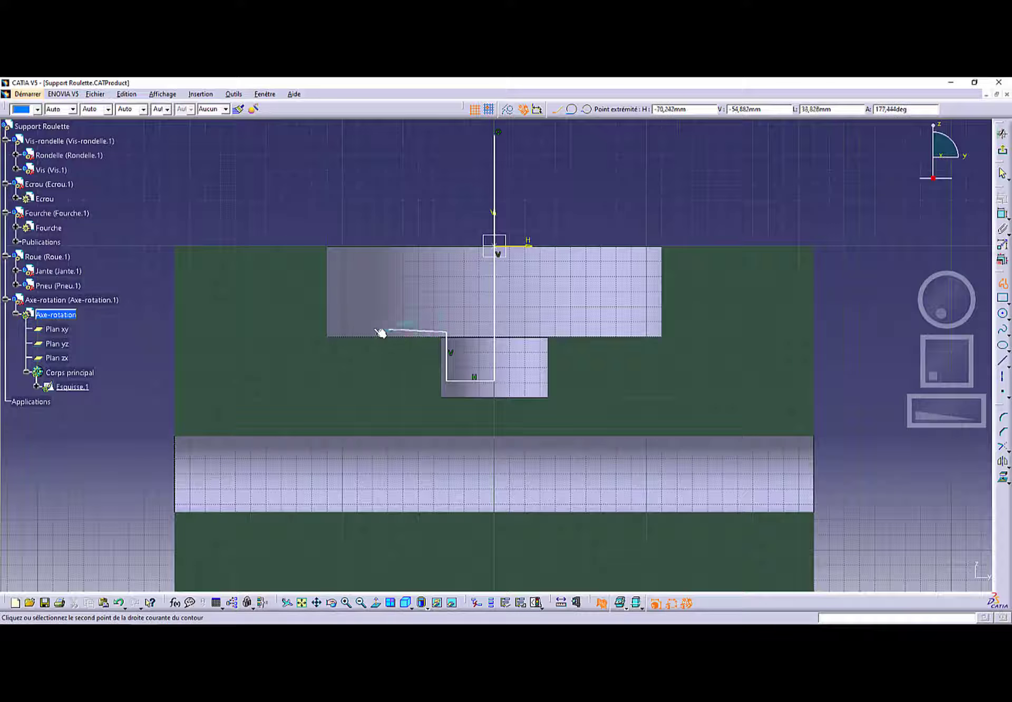
pyautogui.click(330, 332)
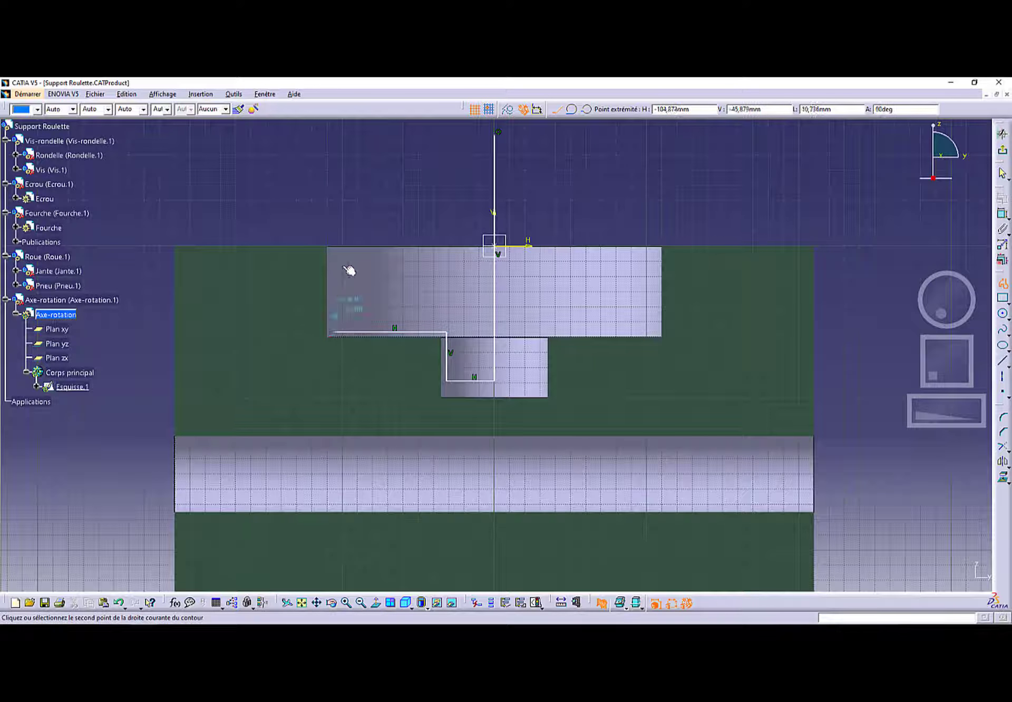
pyautogui.click(335, 176)
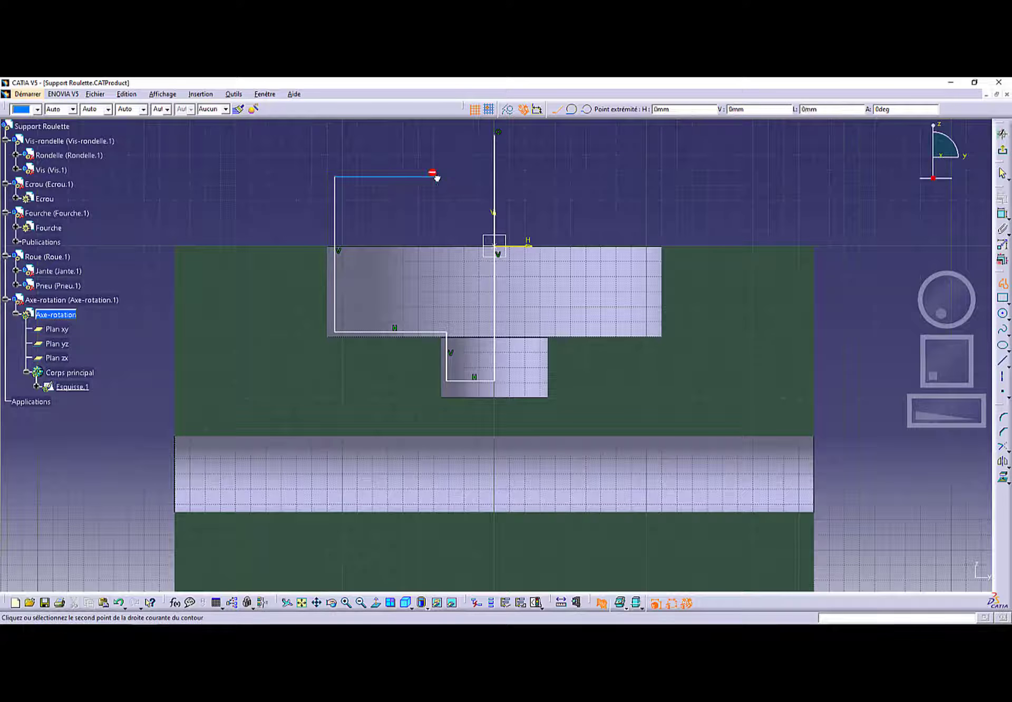
pyautogui.click(437, 177)
pyautogui.click(437, 136)
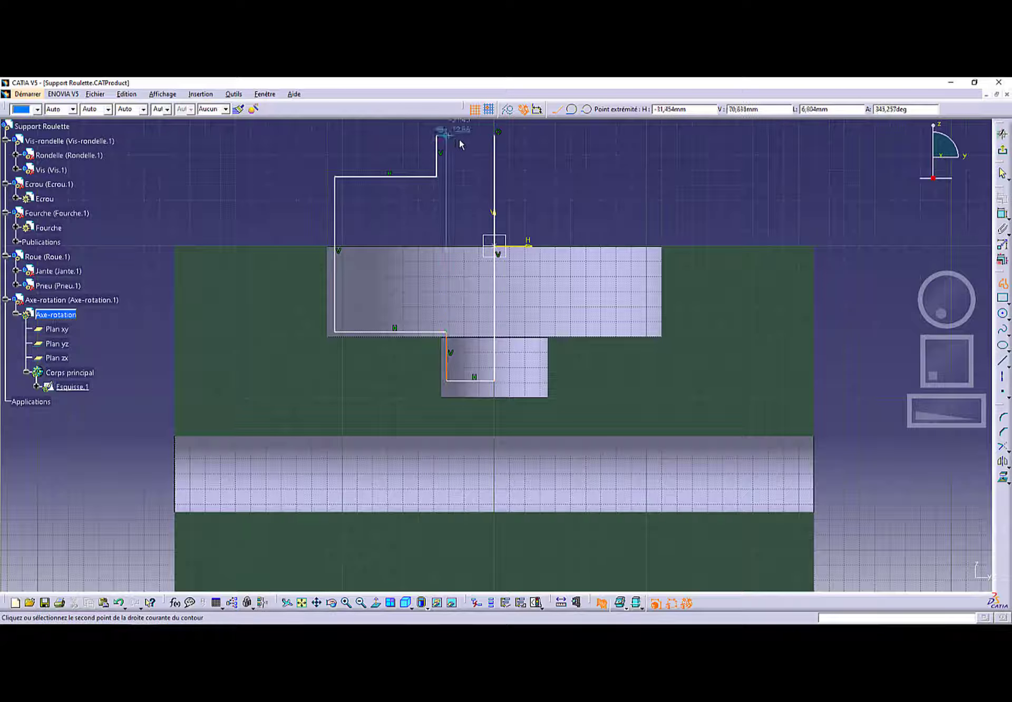
pyautogui.click(495, 137)
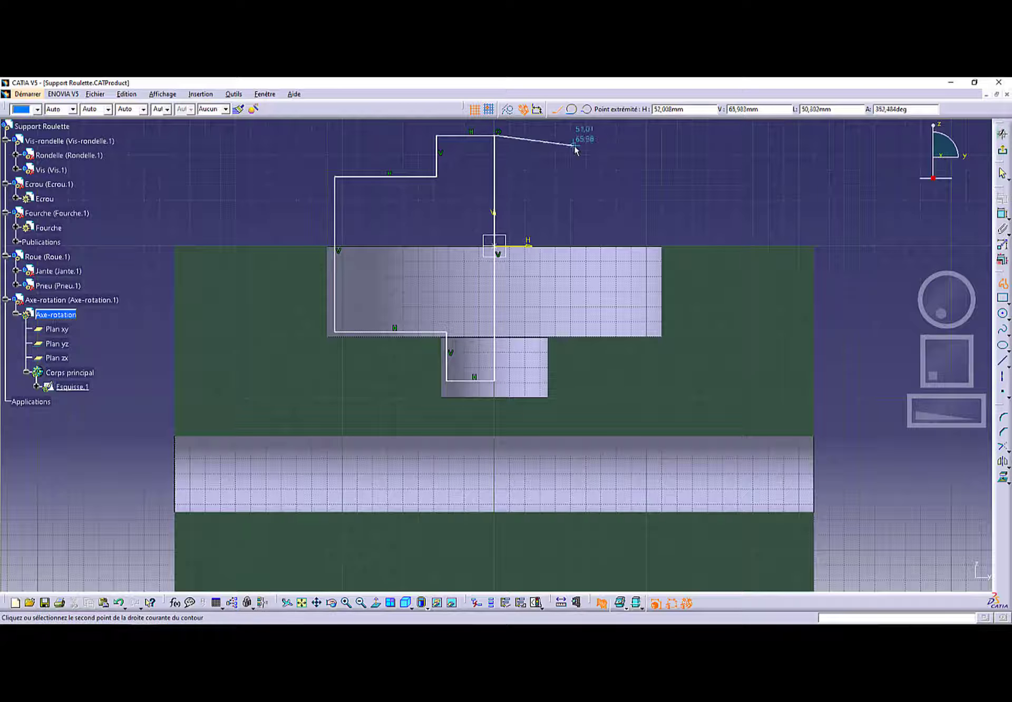
pyautogui.press('Escape')
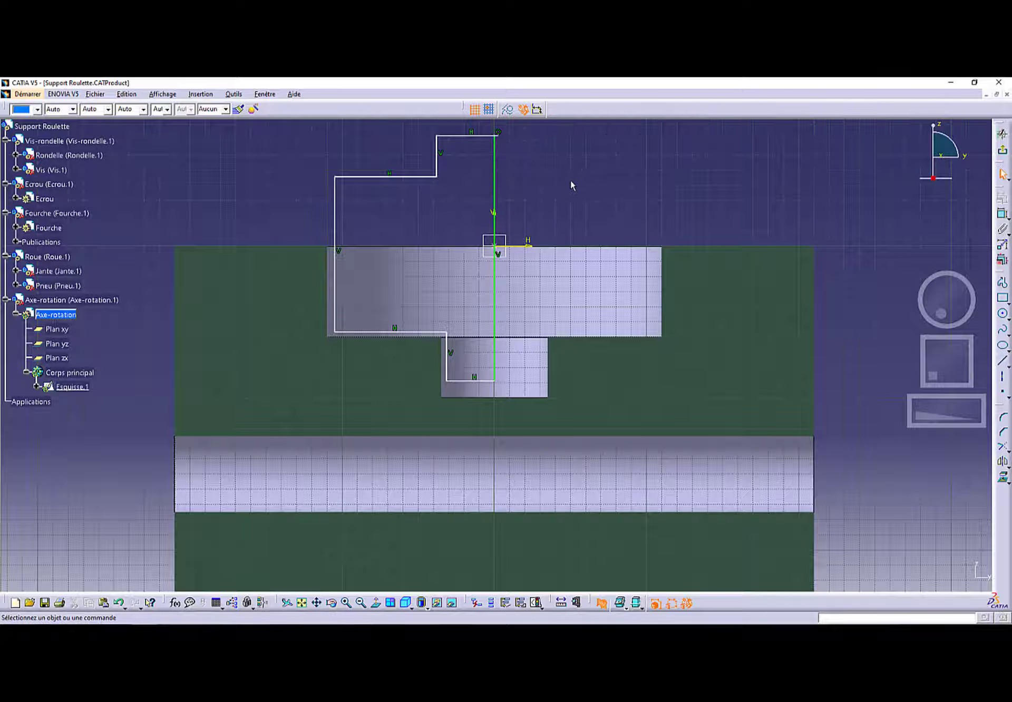
# - Constrain the distance between the profile's upper ledge and the horizontal axis to 50 mm
pyautogui.click(1002, 212)
pyautogui.click(387, 177)
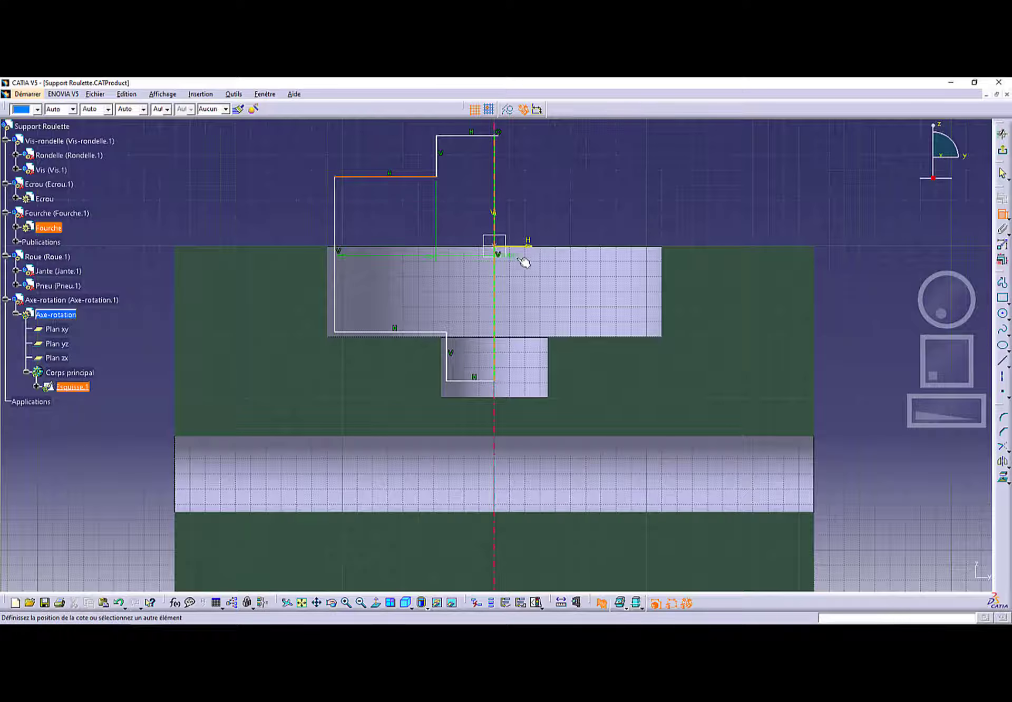
pyautogui.click(283, 203)
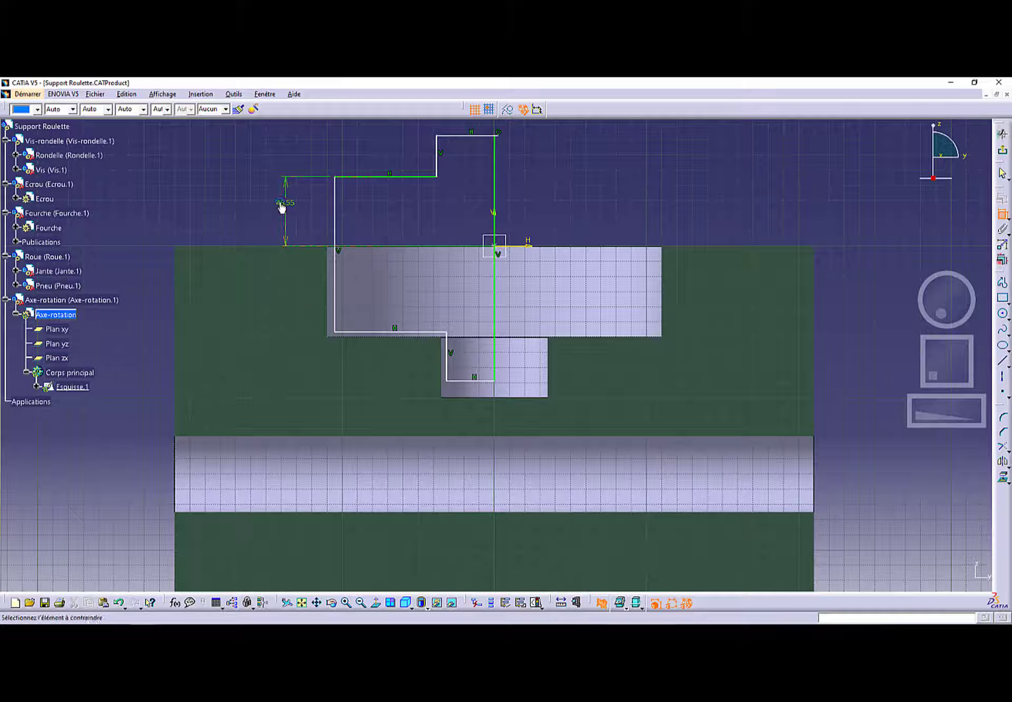
pyautogui.doubleClick(284, 203)
pyautogui.write('50')
pyautogui.press('Return')
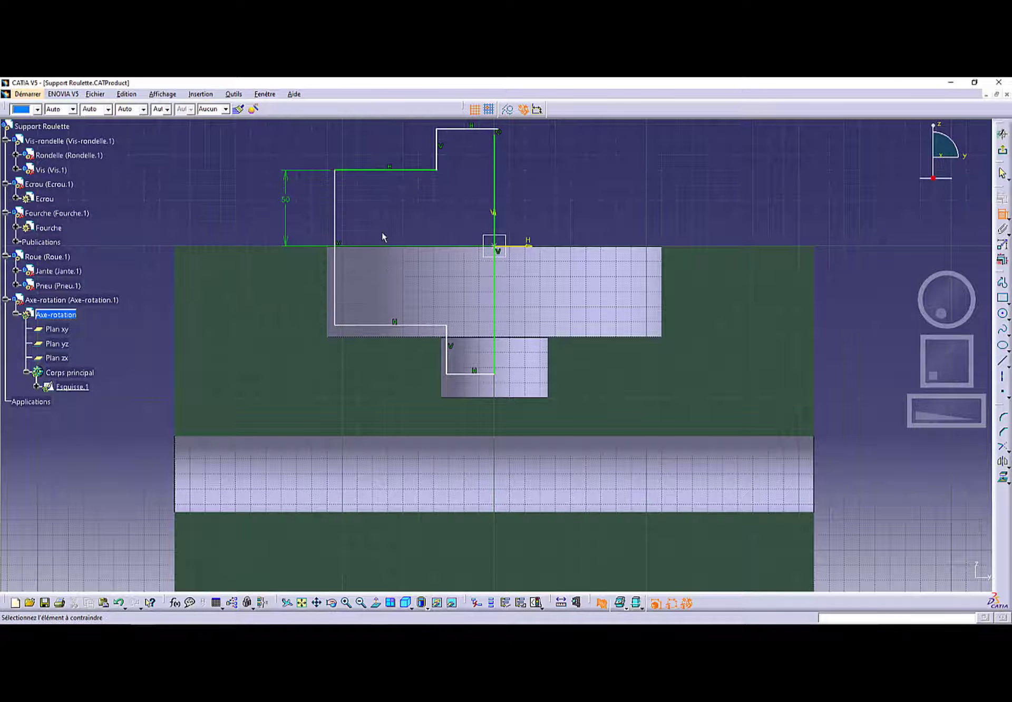
pyautogui.click(382, 170)
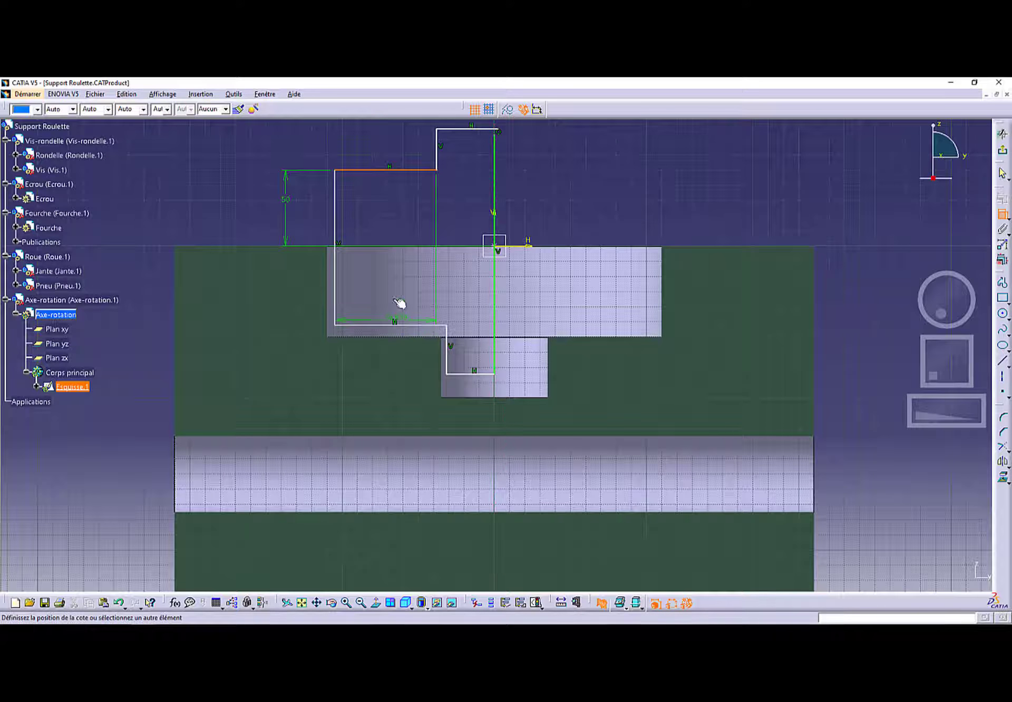
pyautogui.click(383, 215)
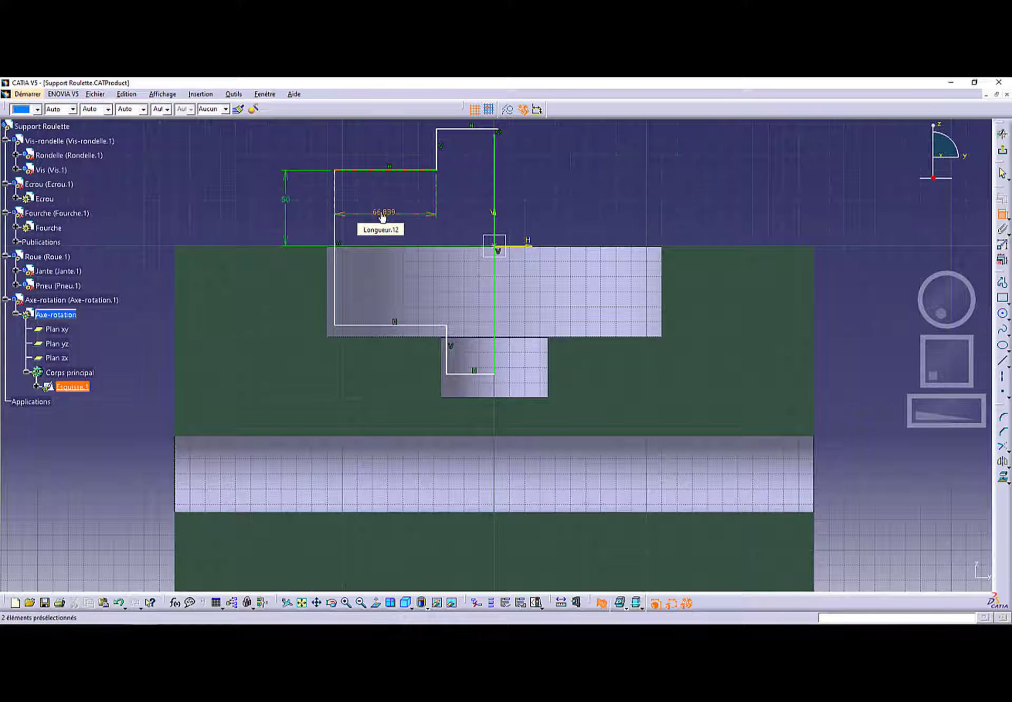
pyautogui.click(382, 214)
pyautogui.press('Delete')
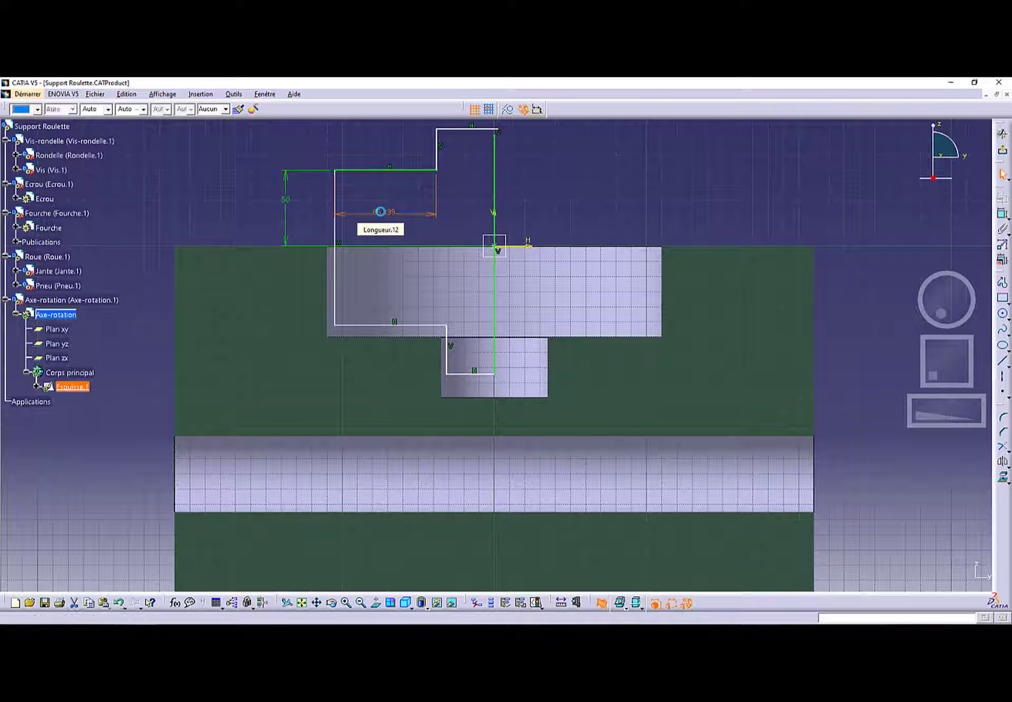
# - Constrain the profile's upper ledge and lower ledge to be symmetric about the horizontal axis
pyautogui.click(382, 170)
pyautogui.keyDown('ctrl'); pyautogui.click(388, 326); pyautogui.keyUp('ctrl')
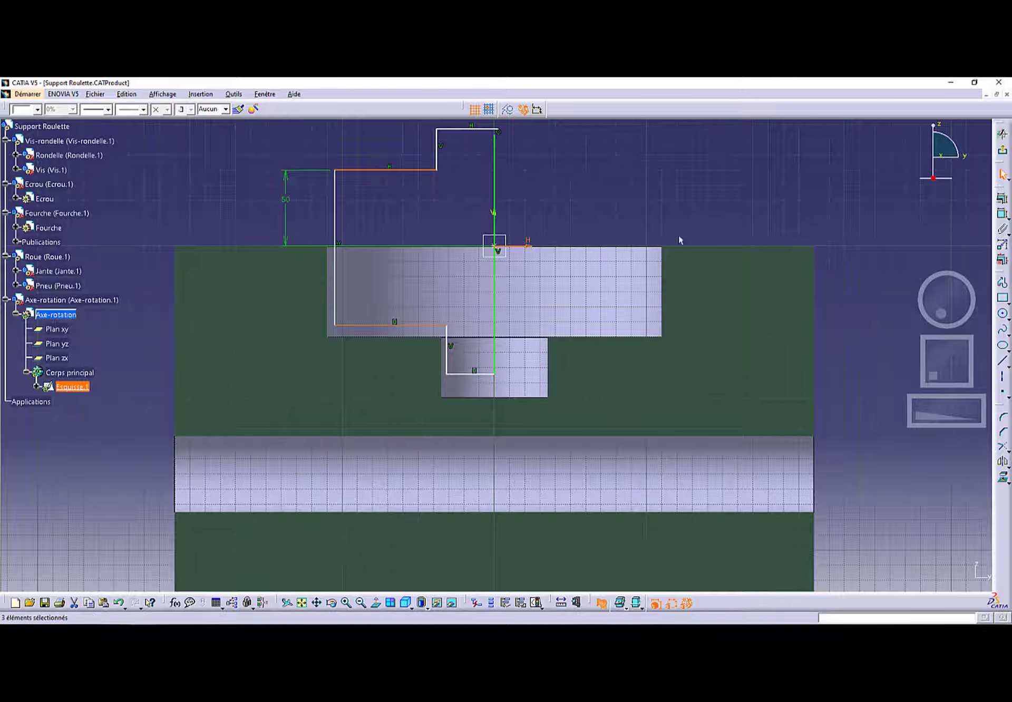
pyautogui.click(1002, 199)
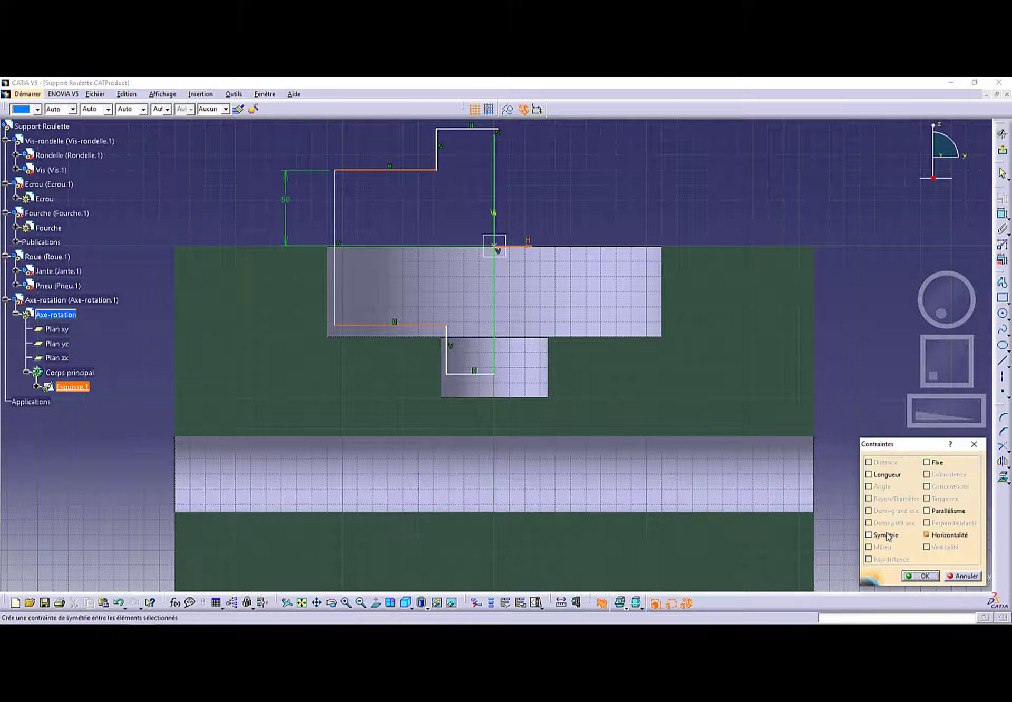
pyautogui.click(869, 535)
pyautogui.click(925, 576)
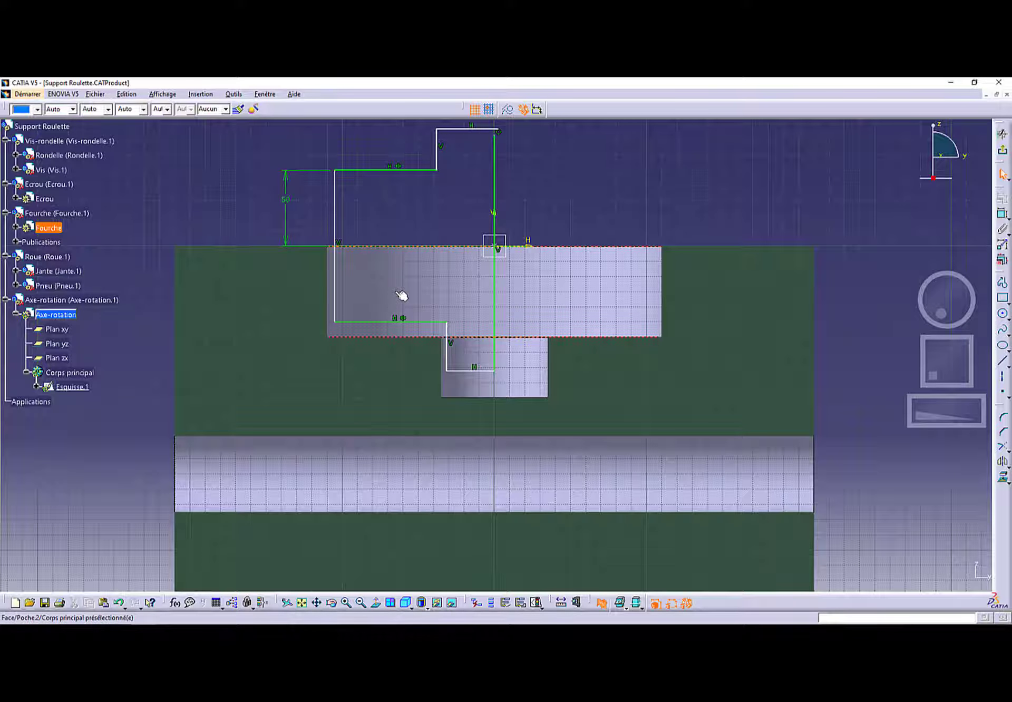
# - Consult the exercise PDF's sketch dimensions, and constrain the distance between the profile's outer vertical edge and the vertical axis to 110 mm
pyautogui.hotkey('alt', 'Tab')
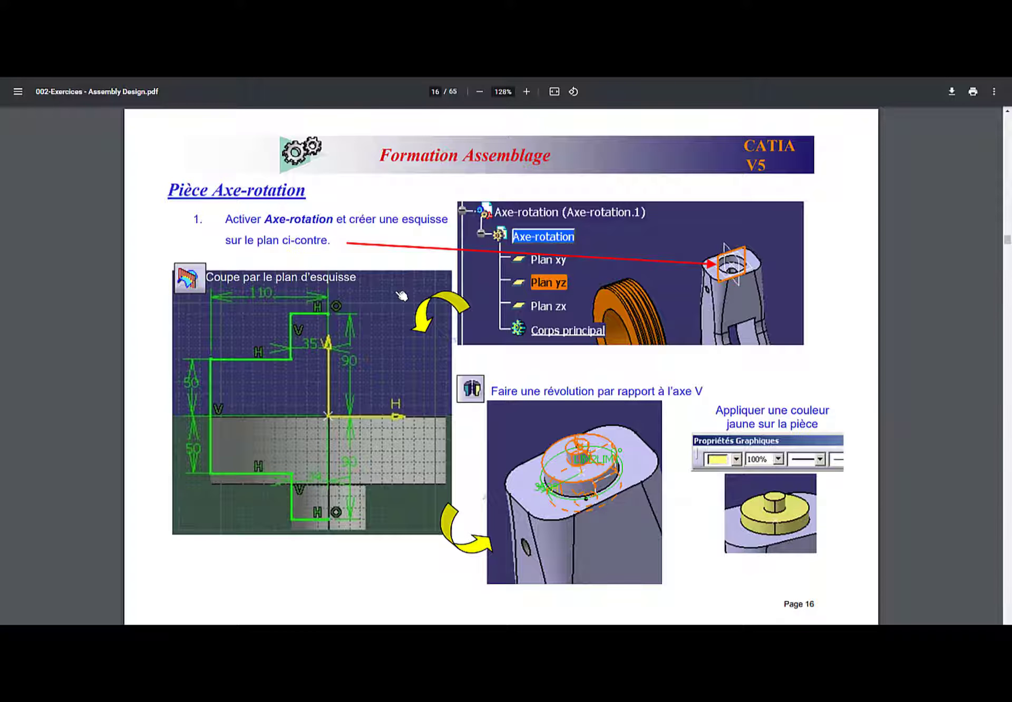
pyautogui.hotkey('alt', 'Tab')
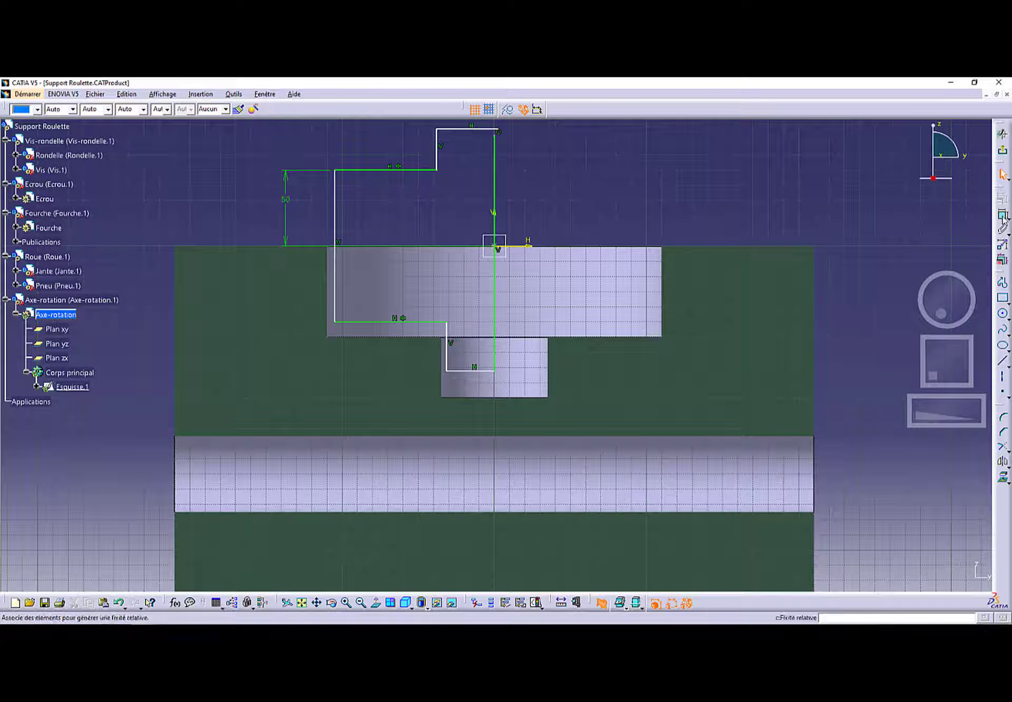
pyautogui.click(1002, 216)
pyautogui.click(495, 169)
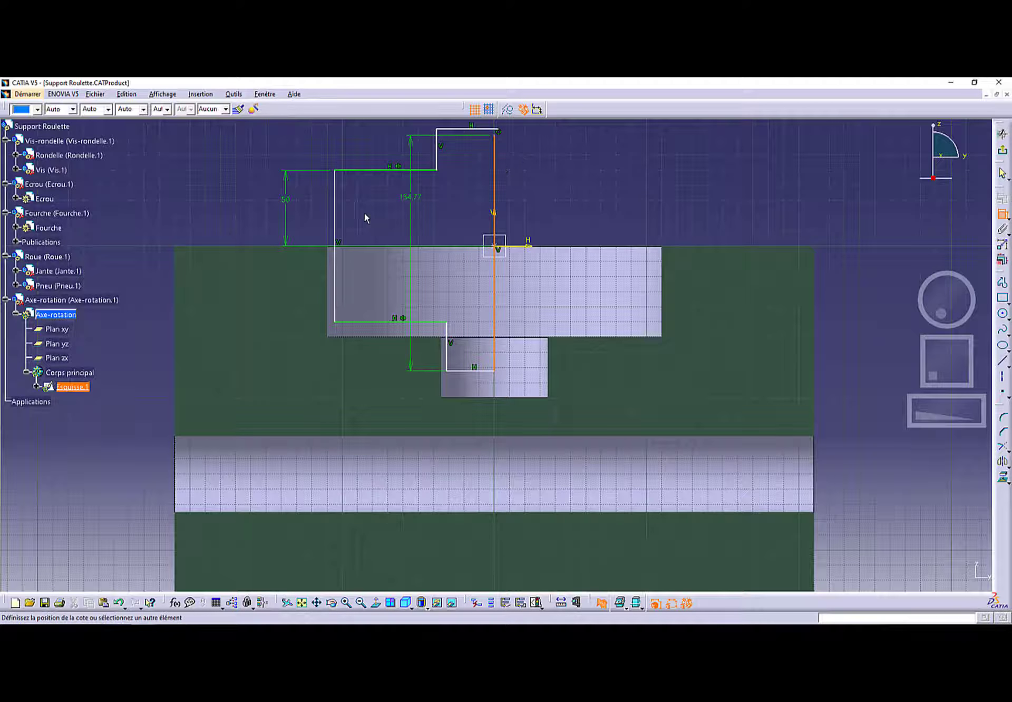
pyautogui.moveTo(371, 168); pyautogui.dragTo(379, 241, button='middle')
pyautogui.click(404, 180)
pyautogui.doubleClick(404, 179)
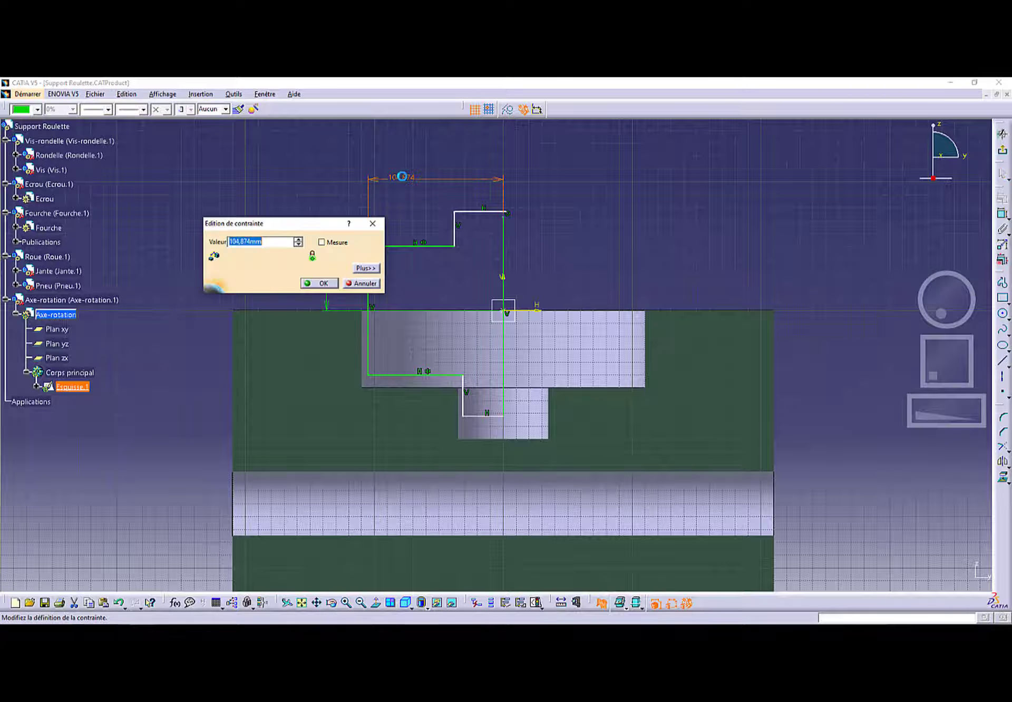
pyautogui.write('110')
pyautogui.press('Return')
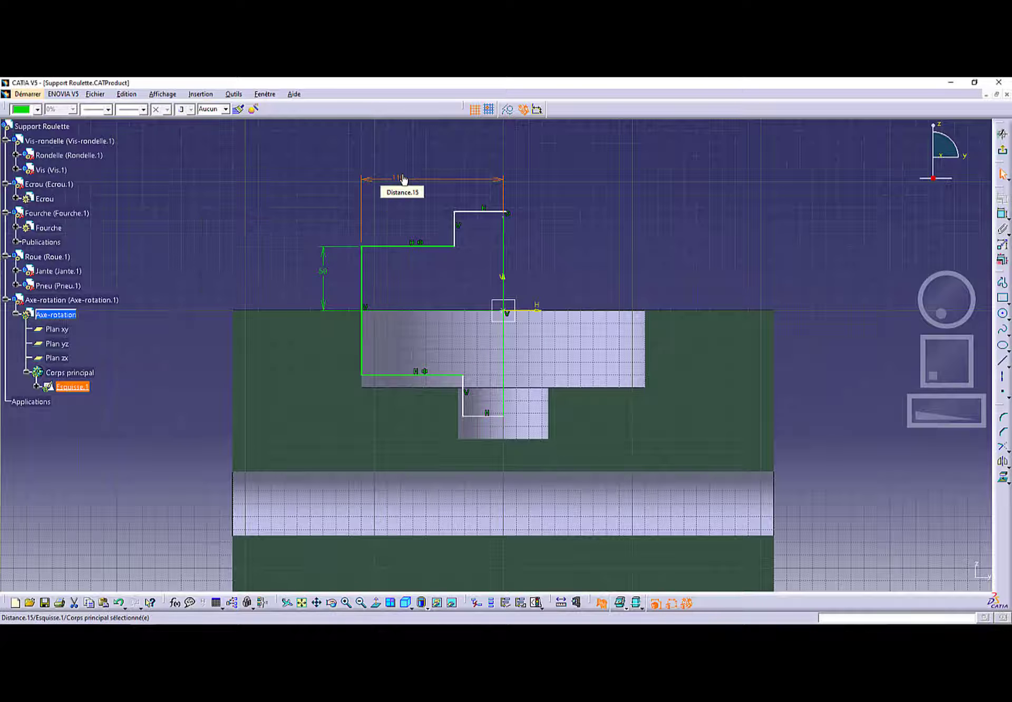
# - Constrain the distance between the upper step's short vertical edge and the vertical axis to 35 mm
pyautogui.click(1002, 215)
pyautogui.click(504, 238)
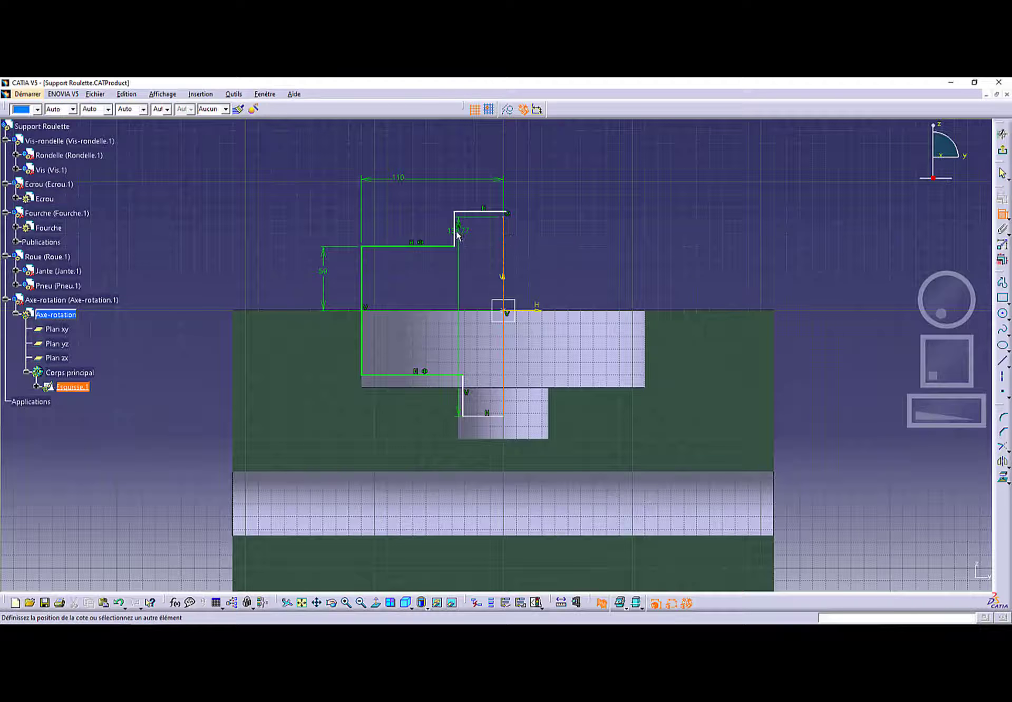
pyautogui.click(458, 237)
pyautogui.doubleClick(416, 223)
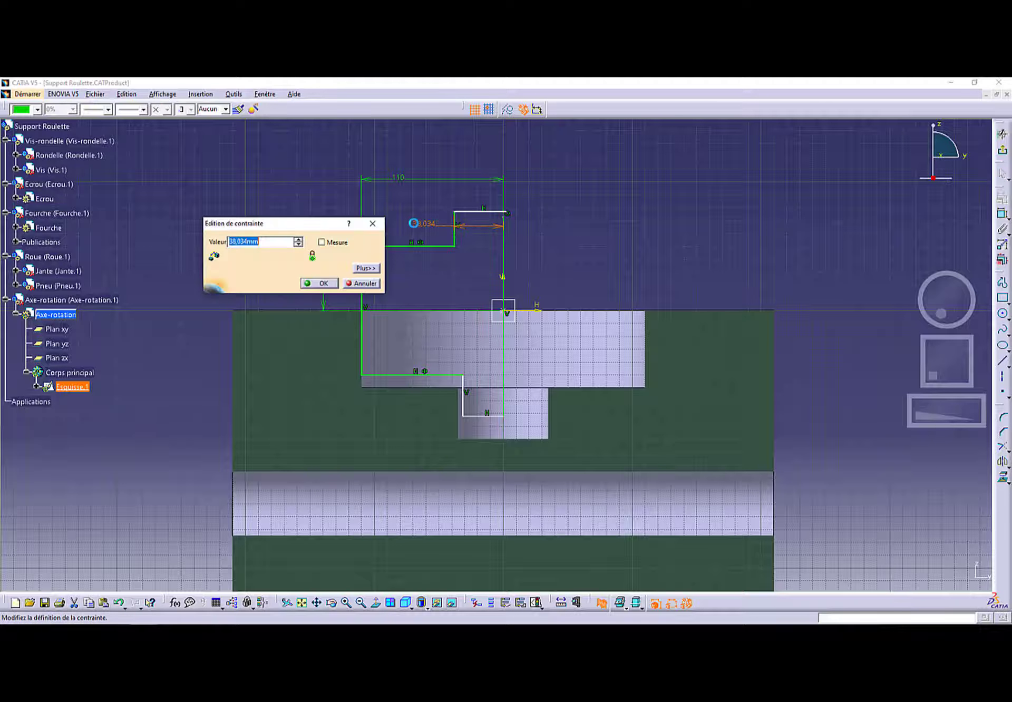
pyautogui.write('35')
pyautogui.press('Return')
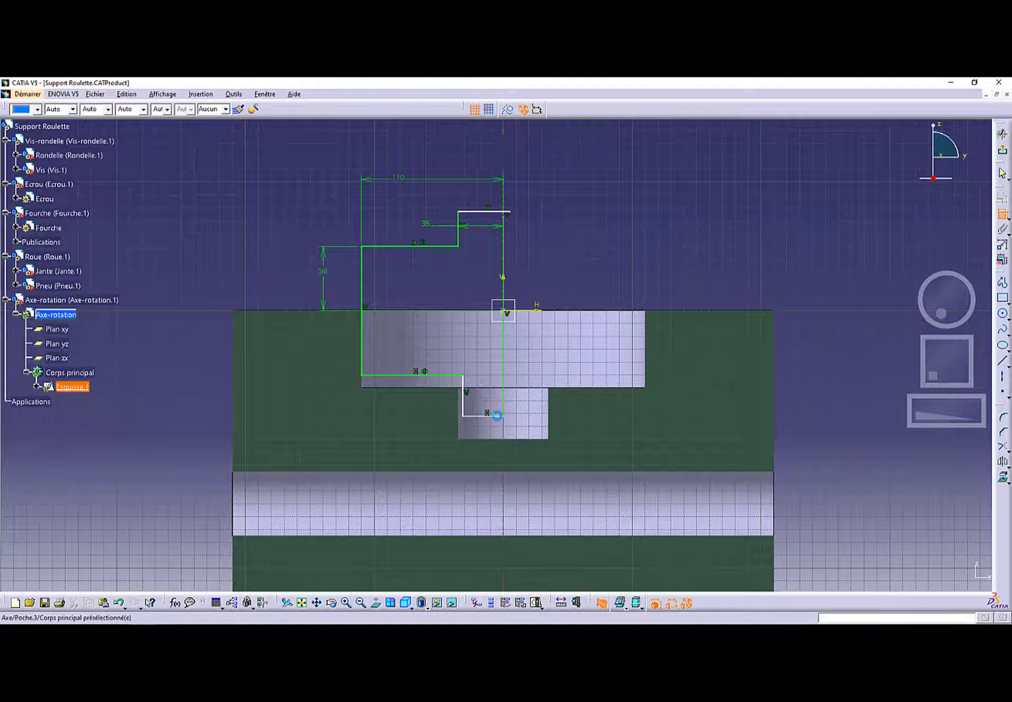
pyautogui.click(503, 402)
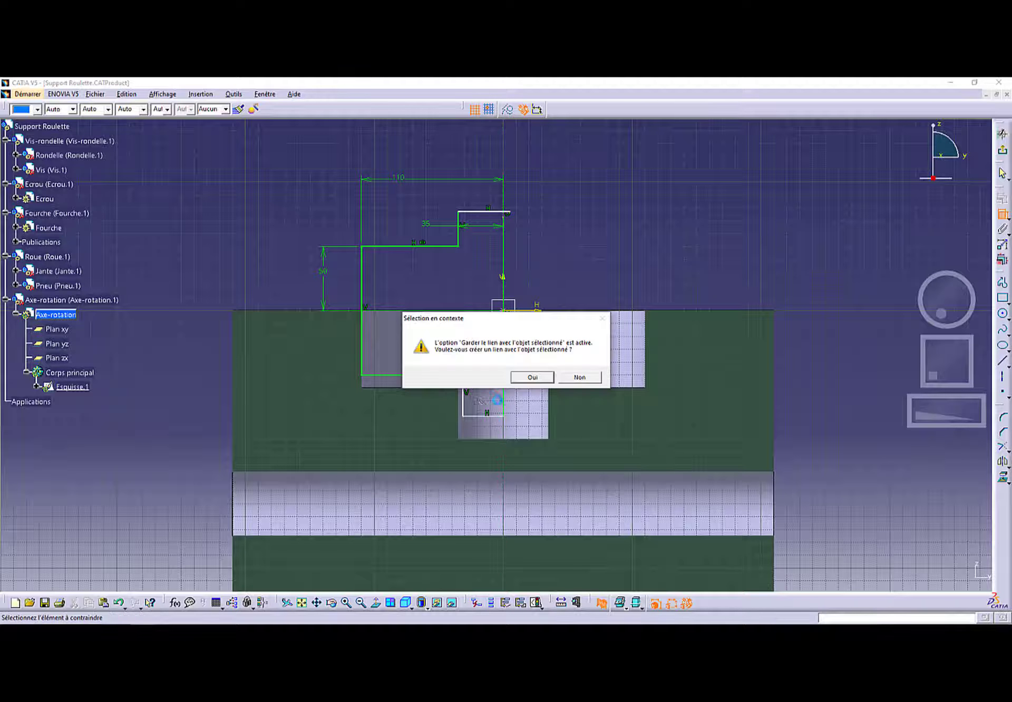
pyautogui.click(586, 378)
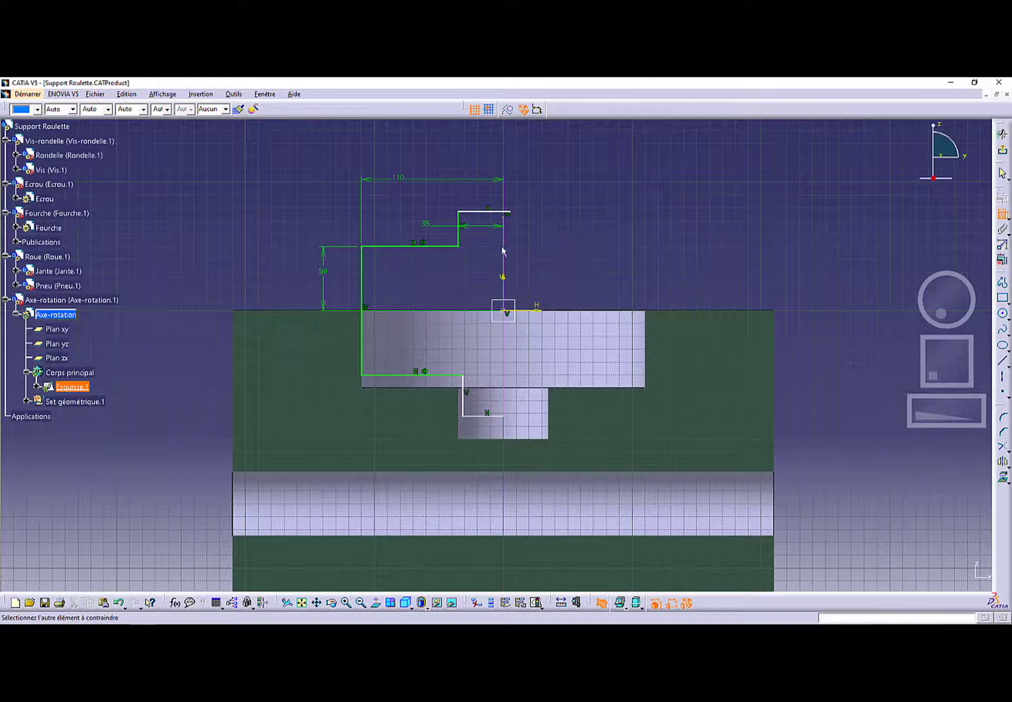
pyautogui.click(504, 280)
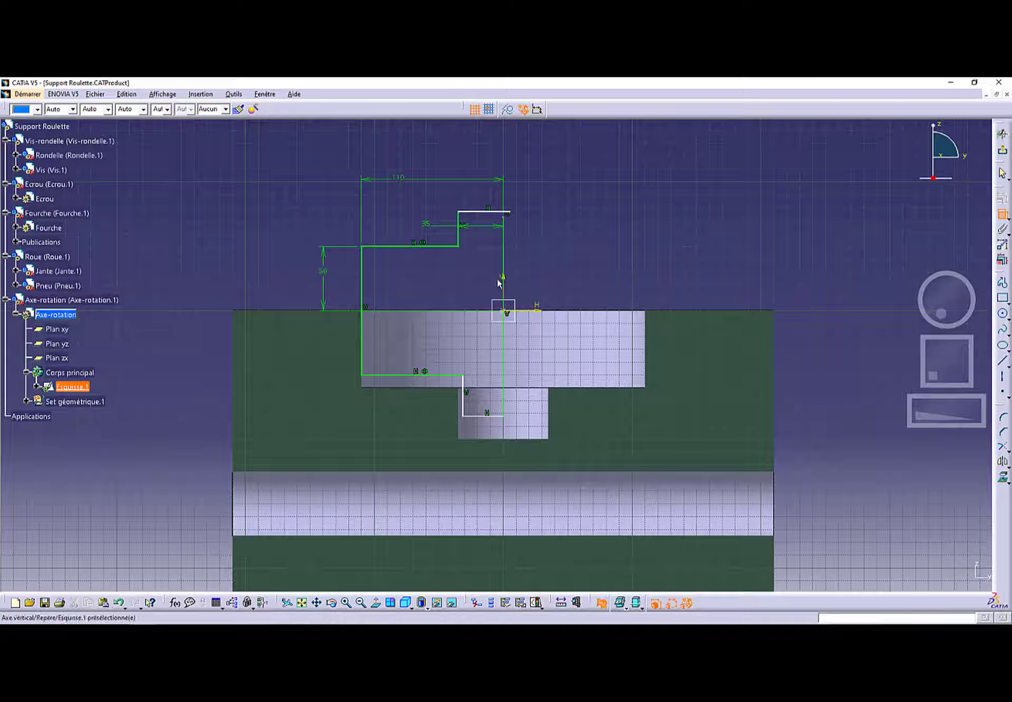
pyautogui.click(481, 416)
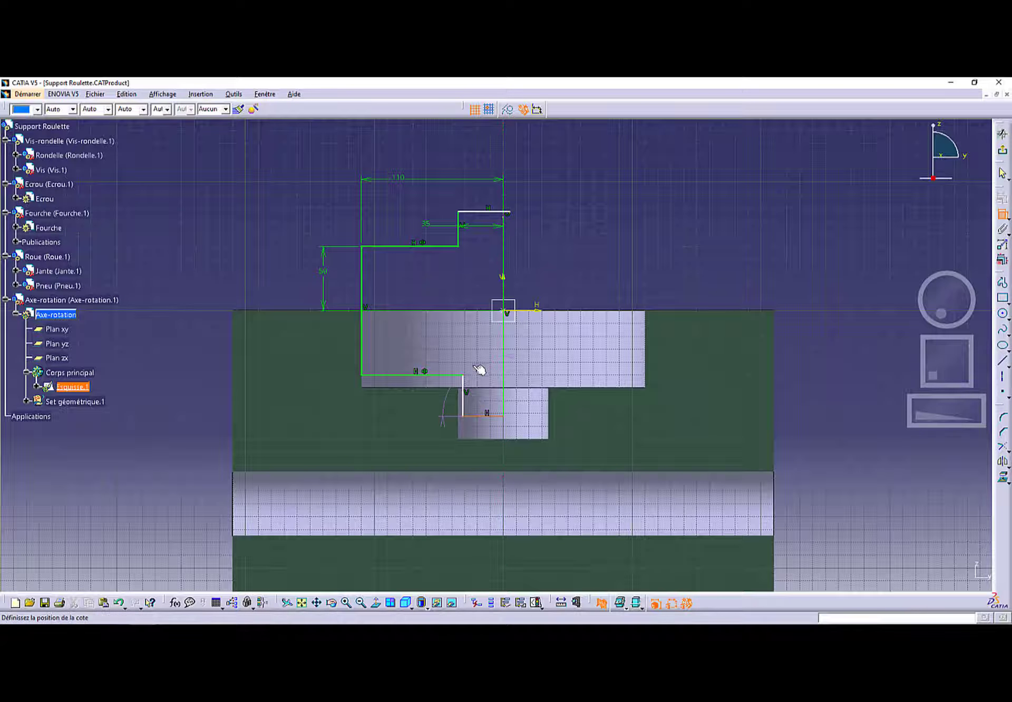
pyautogui.press('Escape')
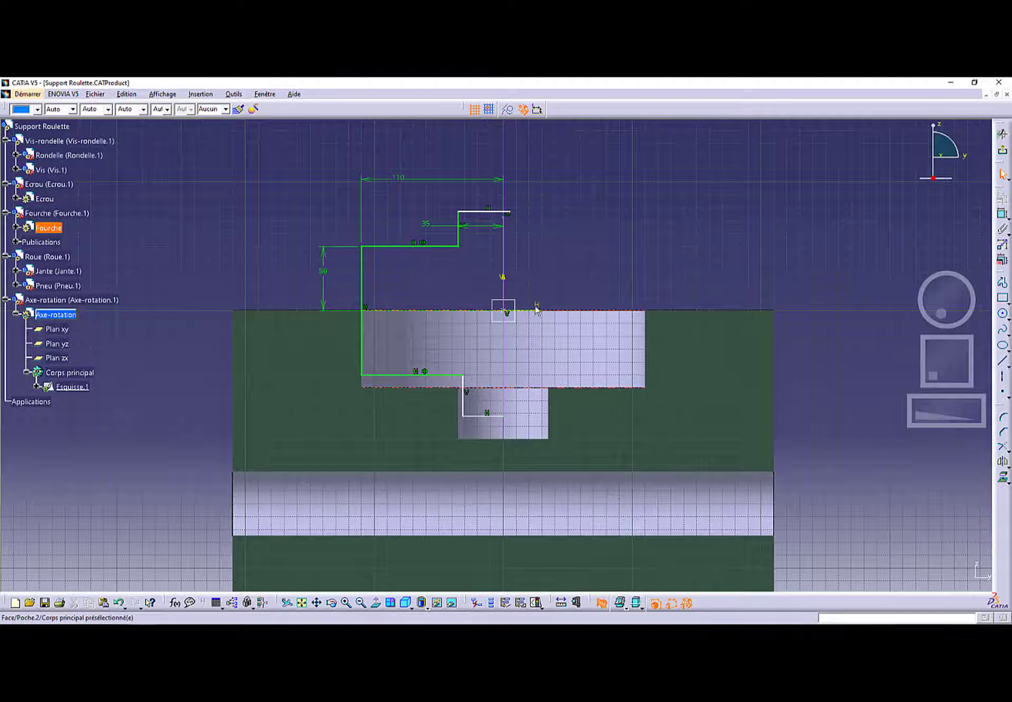
# - Constrain the length of the profile's lowest horizontal line to 34 mm
pyautogui.click(1000, 216)
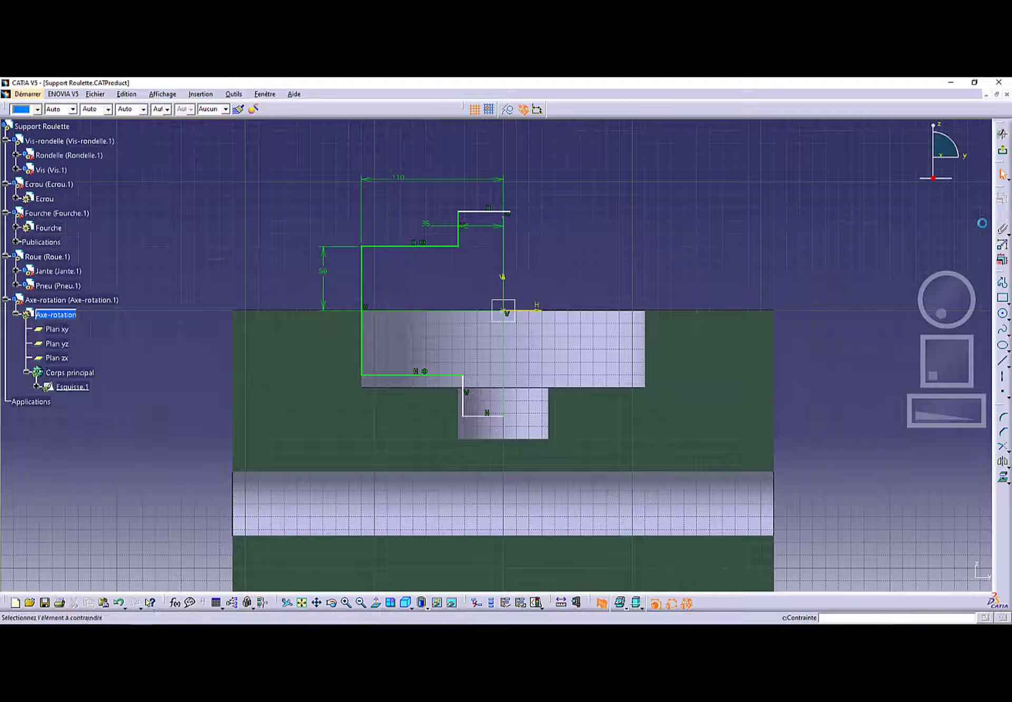
pyautogui.click(483, 416)
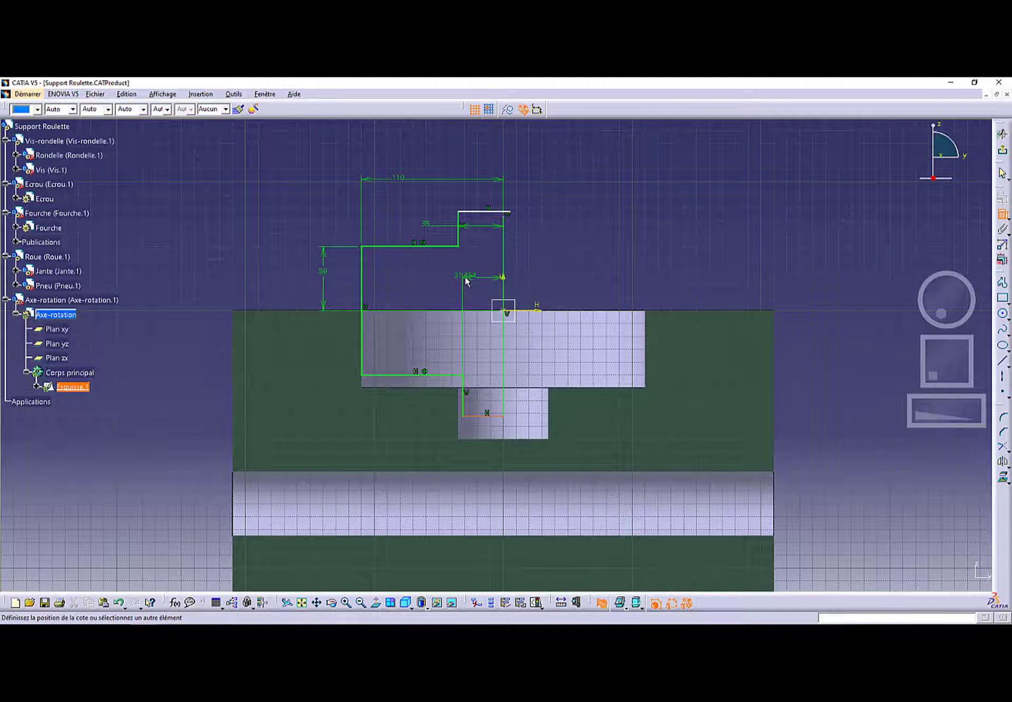
pyautogui.click(467, 282)
pyautogui.doubleClick(466, 275)
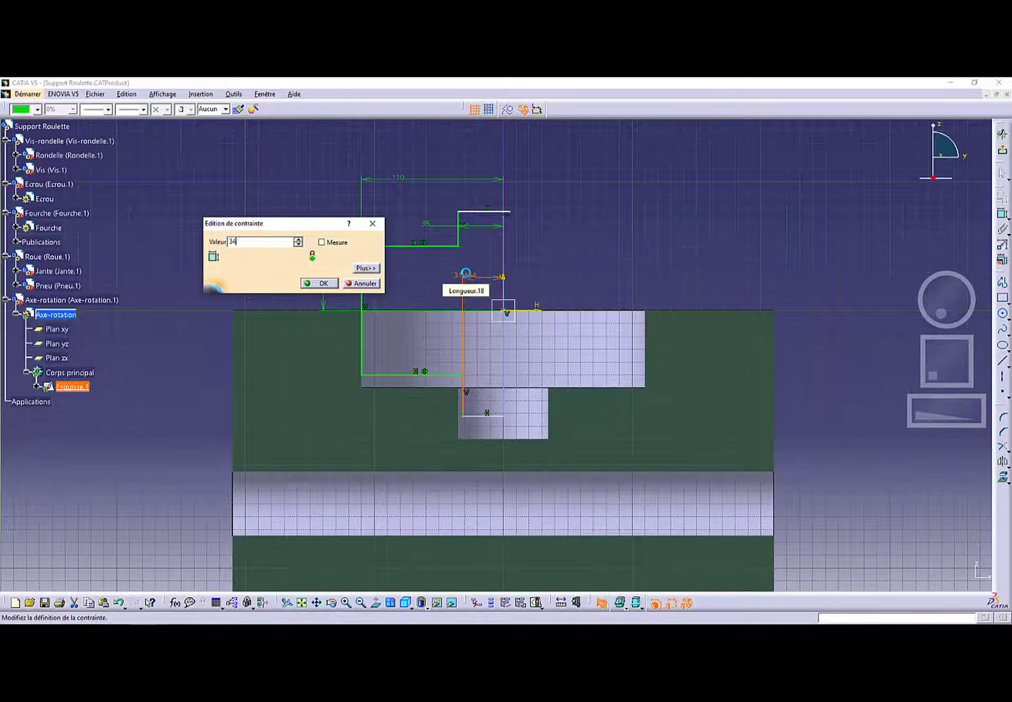
pyautogui.press('Return')
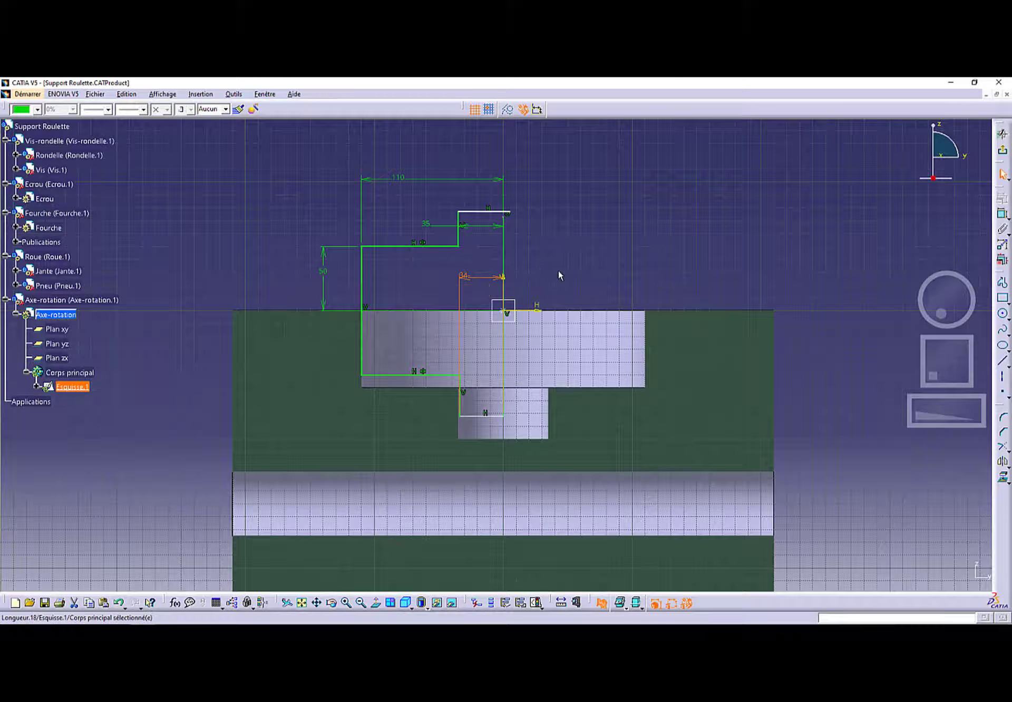
# - Make the free endpoint of the profile's topmost horizontal line coincident with the vertical axis
pyautogui.keyDown('ctrl'); pyautogui.moveTo(559, 274); pyautogui.dragTo(546, 235, button='middle'); pyautogui.keyUp('ctrl')
pyautogui.moveTo(517, 189); pyautogui.dragTo(515, 320, button='middle')
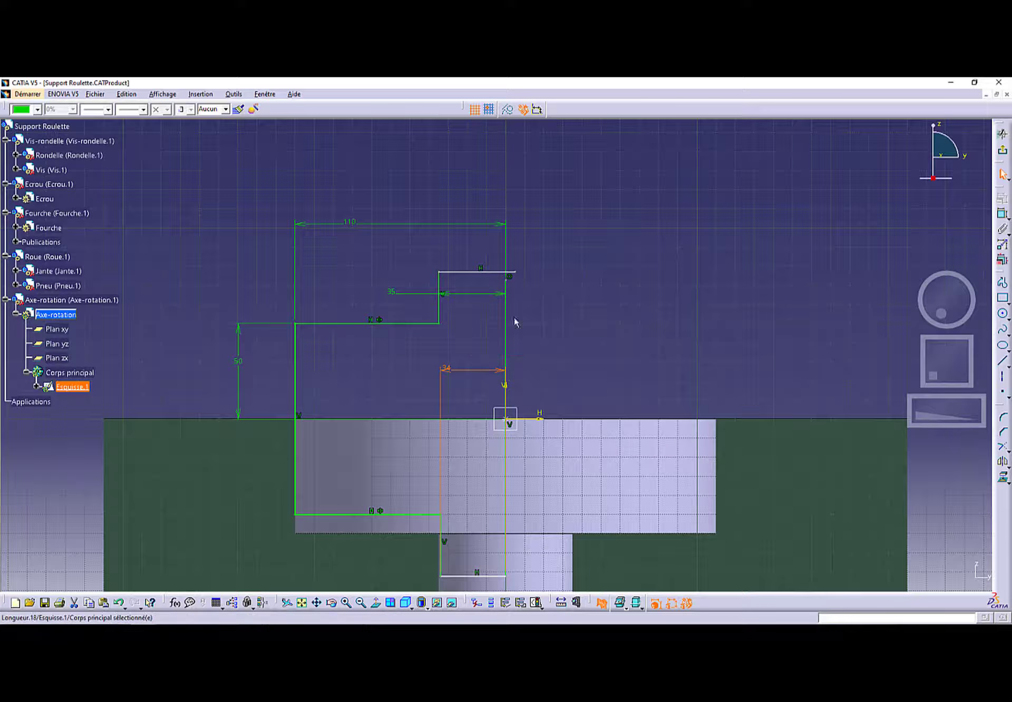
pyautogui.click(506, 279)
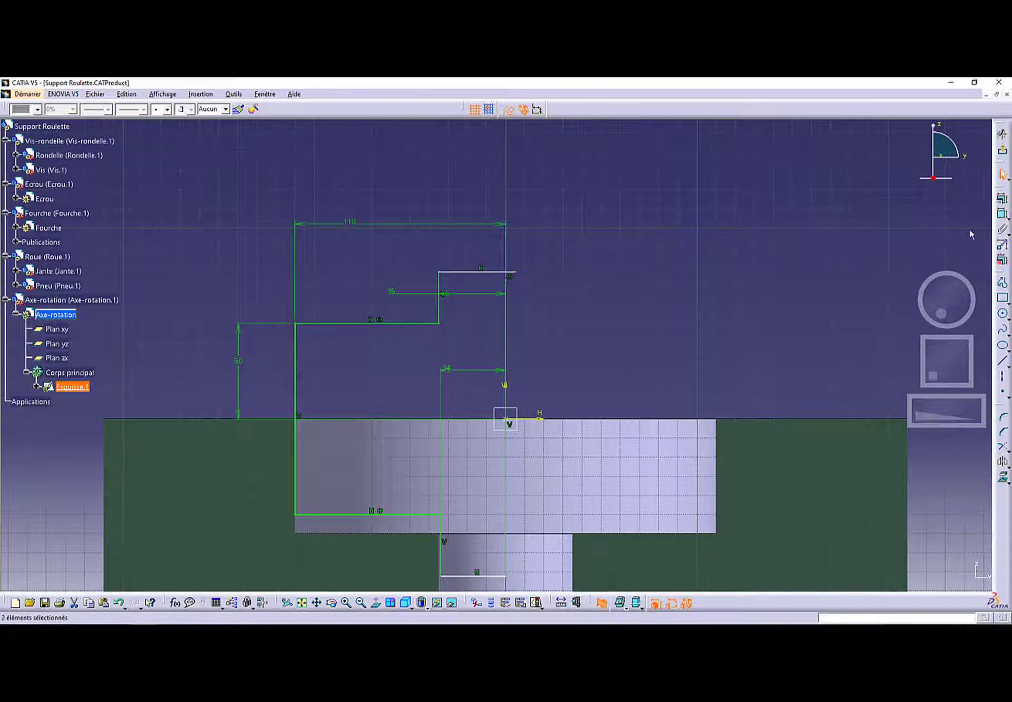
pyautogui.click(1001, 198)
pyautogui.click(926, 475)
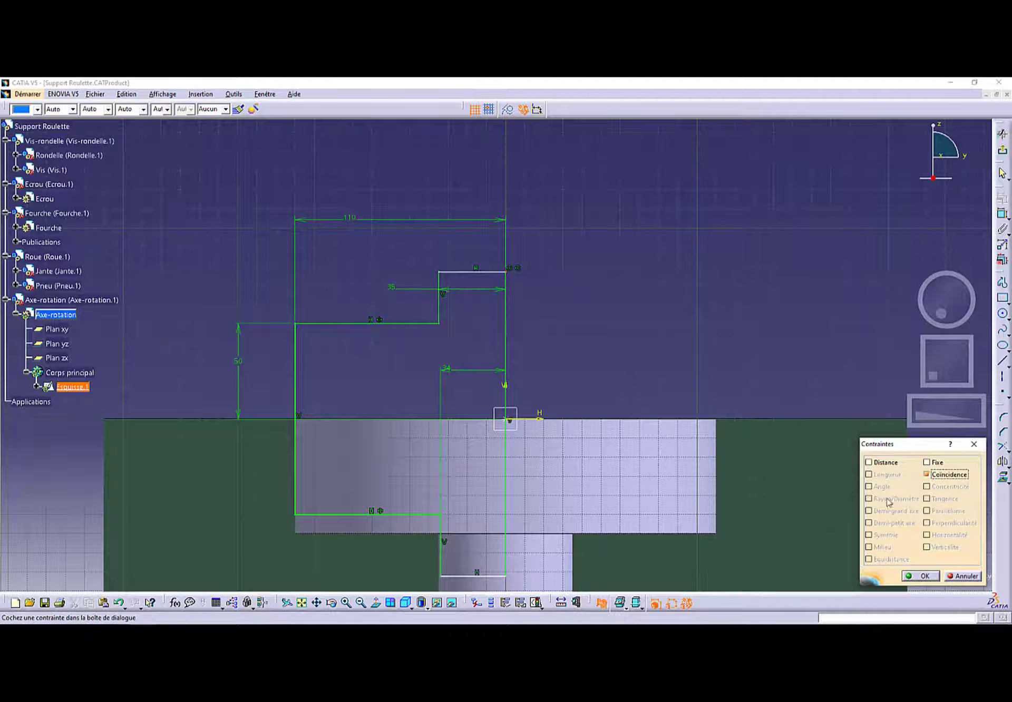
pyautogui.click(914, 576)
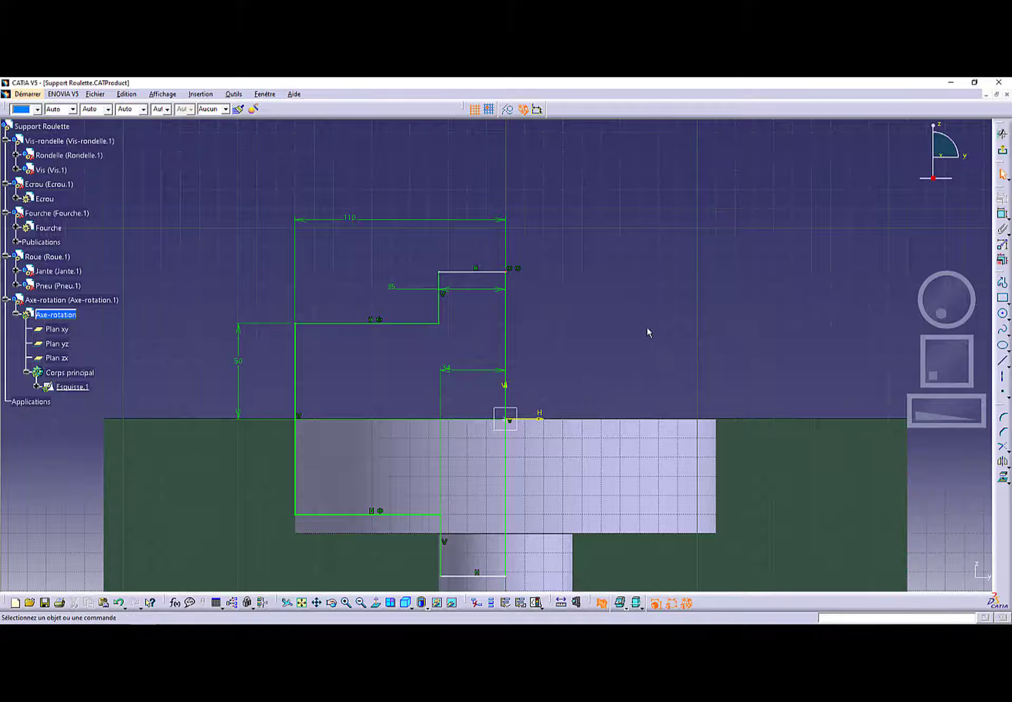
# - Check the height in the exercise PDF, and constrain the distance between the profile's topmost line and the horizontal axis to 90 mm
pyautogui.moveTo(647, 327)
pyautogui.keyDown('ctrl'); pyautogui.mouseDown(button='middle')
pyautogui.moveTo(639, 342)
pyautogui.moveTo(628, 290)
pyautogui.mouseUp(button='middle'); pyautogui.keyUp('ctrl')
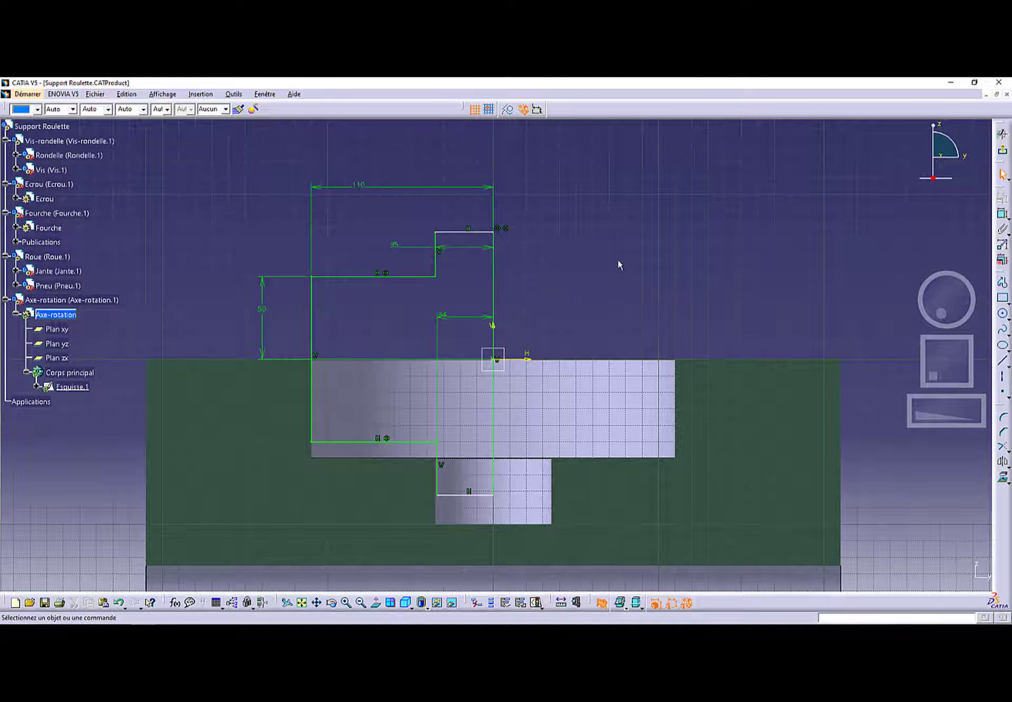
pyautogui.hotkey('alt', 'Tab')
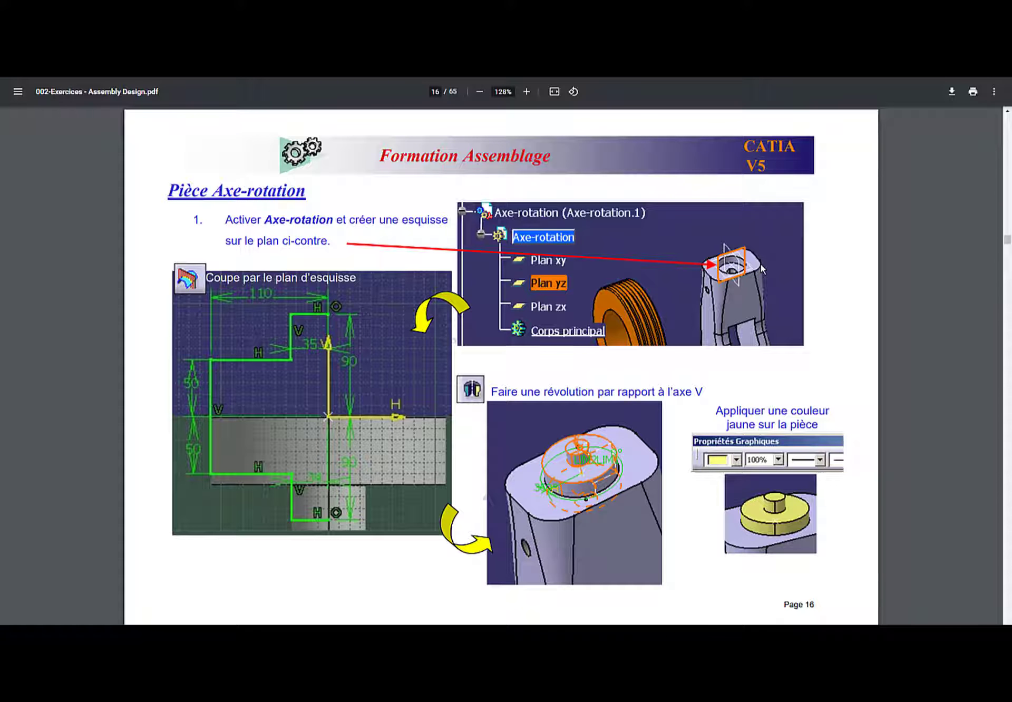
pyautogui.hotkey('alt', 'Tab')
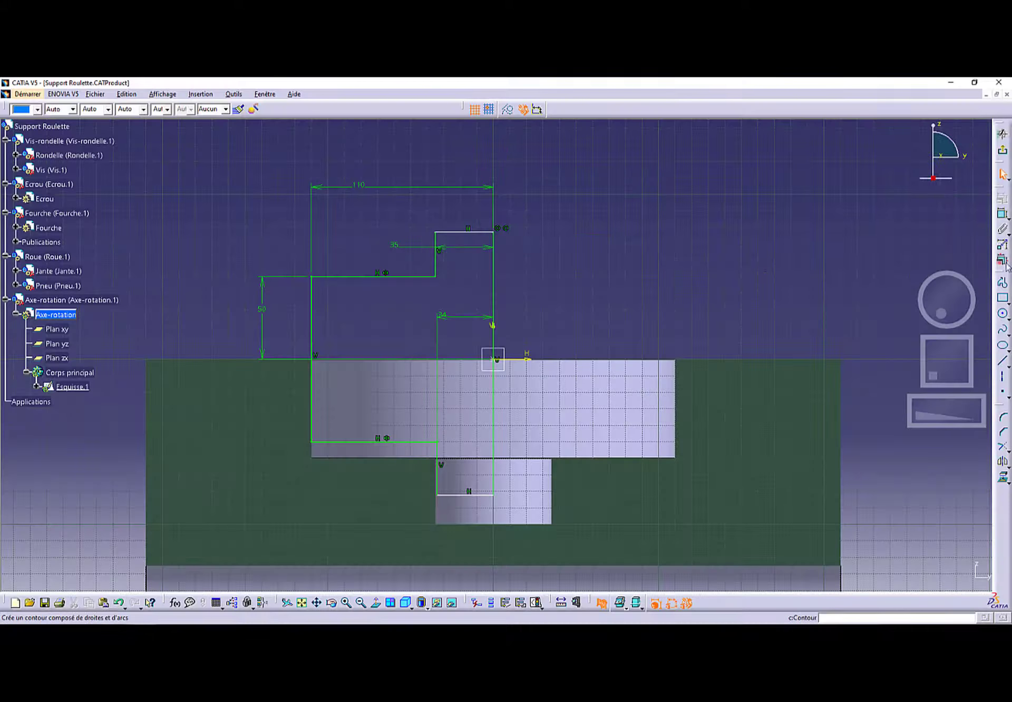
pyautogui.click(1002, 214)
pyautogui.click(460, 232)
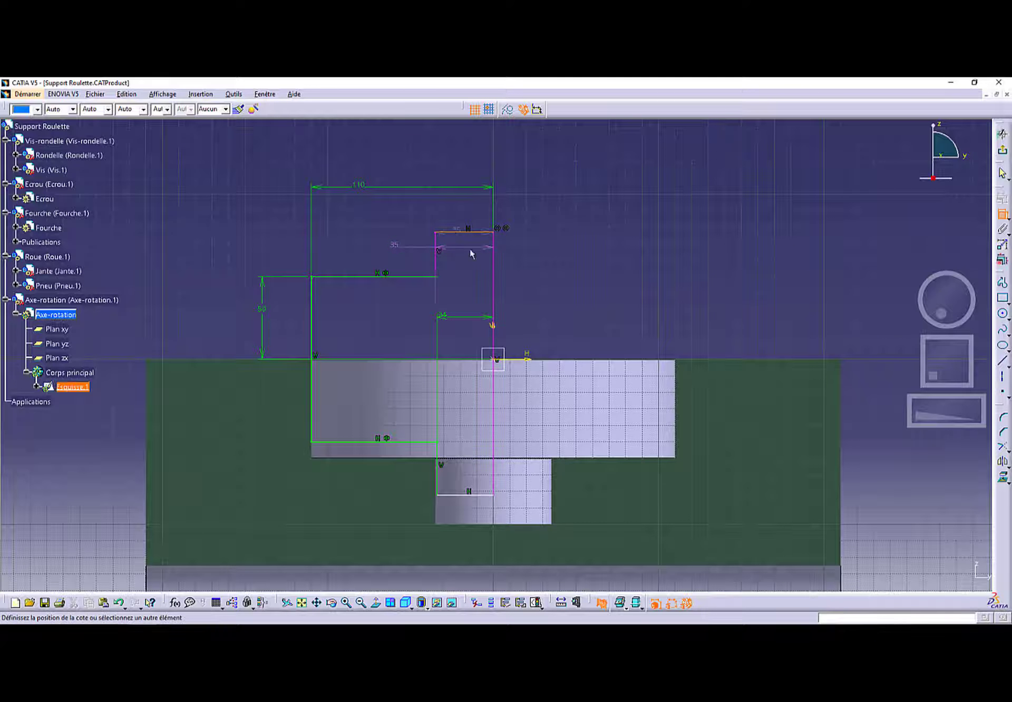
pyautogui.click(554, 307)
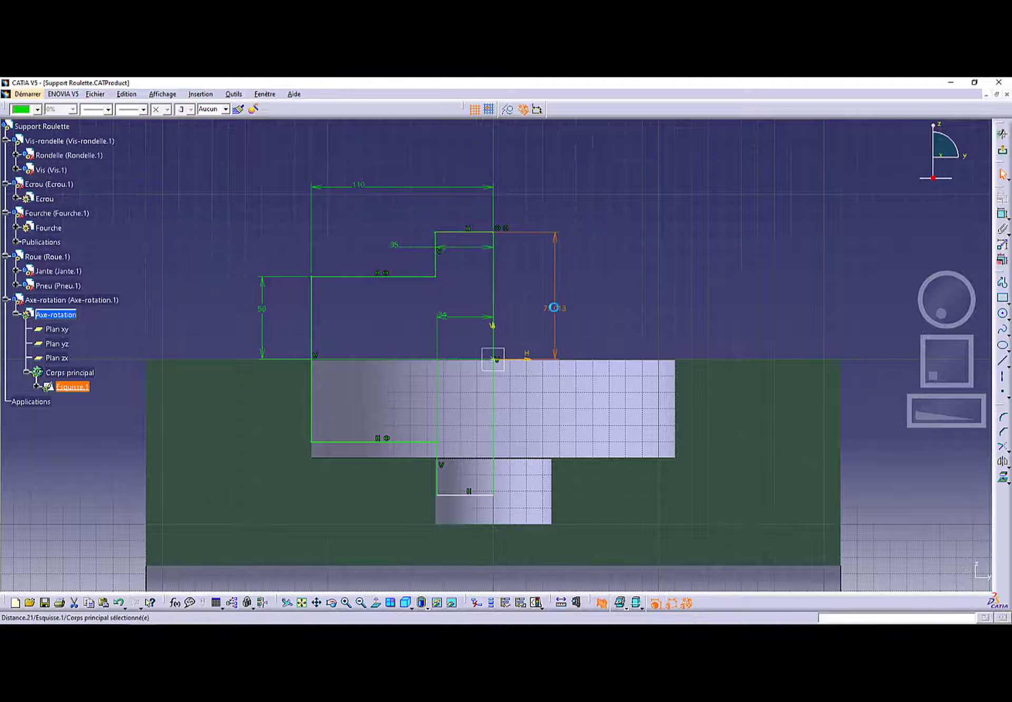
pyautogui.doubleClick(553, 307)
pyautogui.write('90')
pyautogui.press('Return')
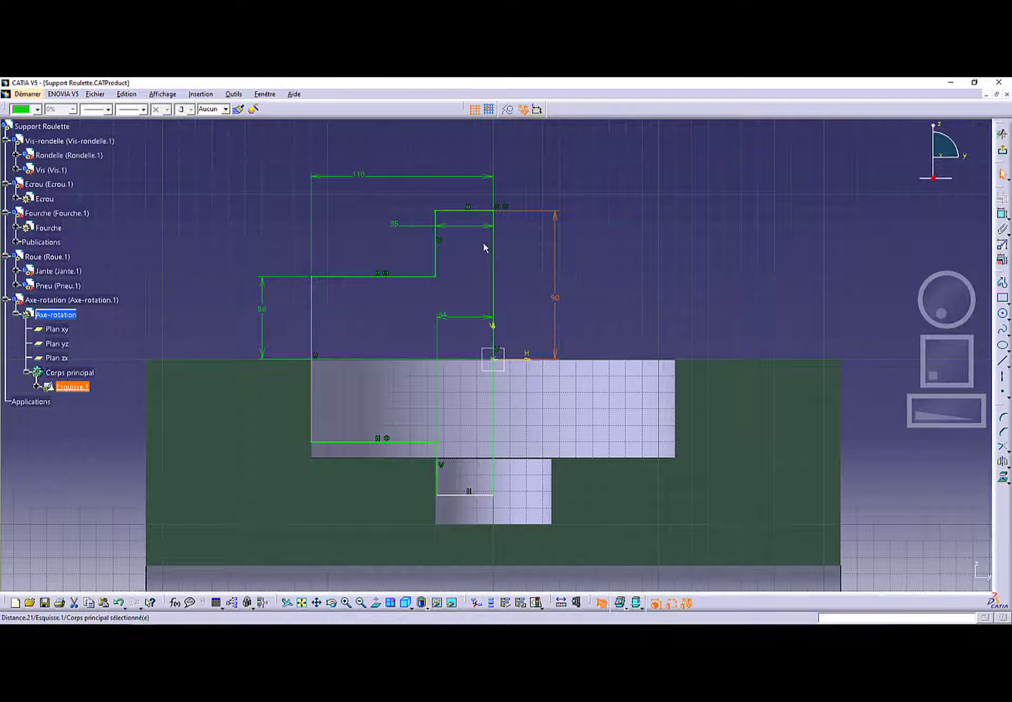
# - Constrain the profile's topmost and lowest horizontal lines to be symmetric about the horizontal axis
pyautogui.click(447, 210)
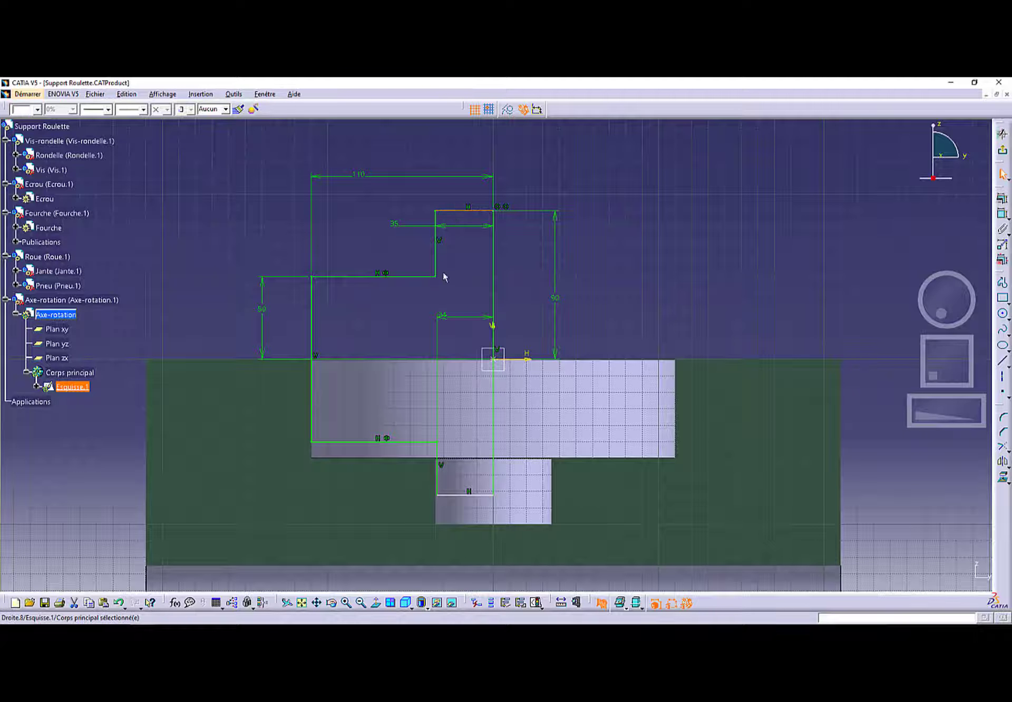
pyautogui.keyDown('ctrl'); pyautogui.click(463, 496); pyautogui.keyUp('ctrl')
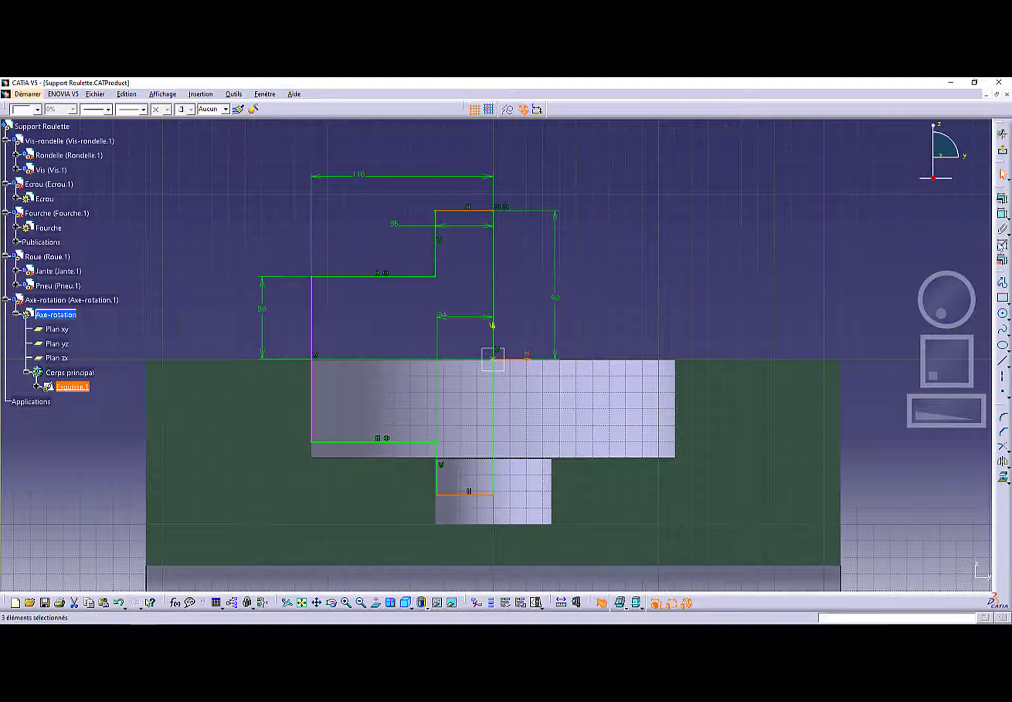
pyautogui.click(1003, 200)
pyautogui.click(869, 534)
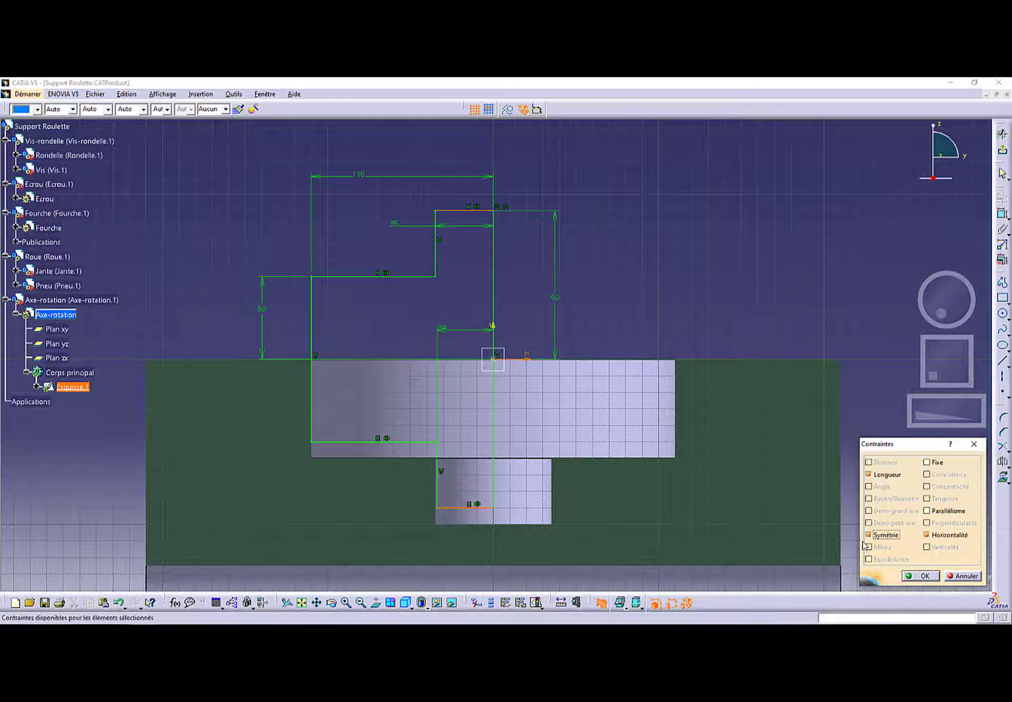
pyautogui.click(921, 576)
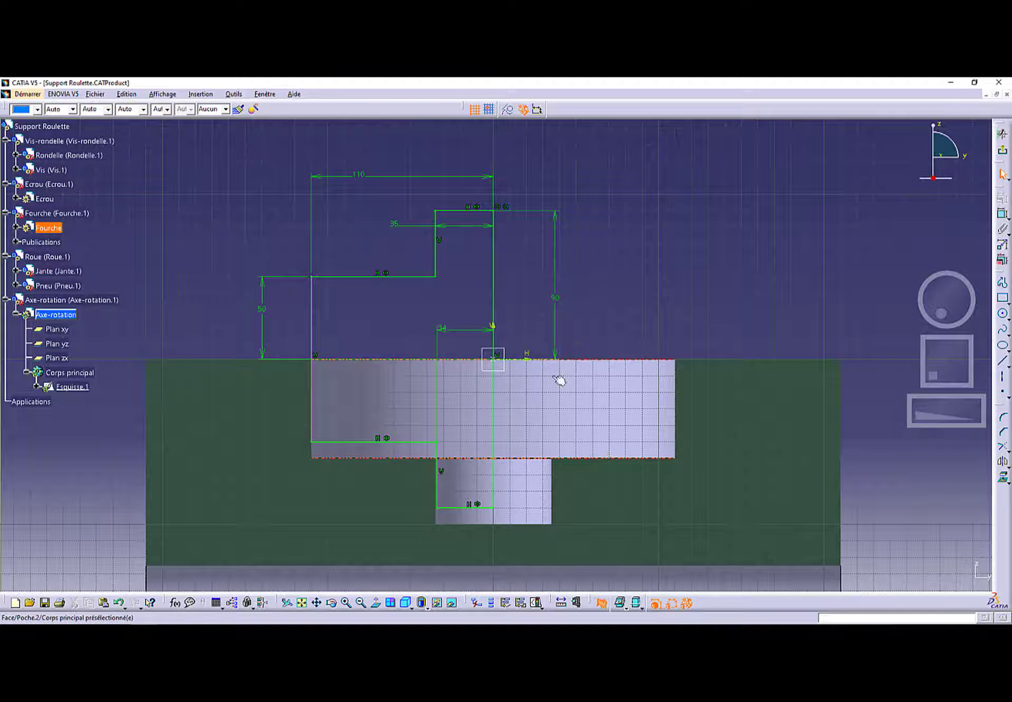
pyautogui.moveTo(585, 311); pyautogui.dragTo(500, 456, button='middle')
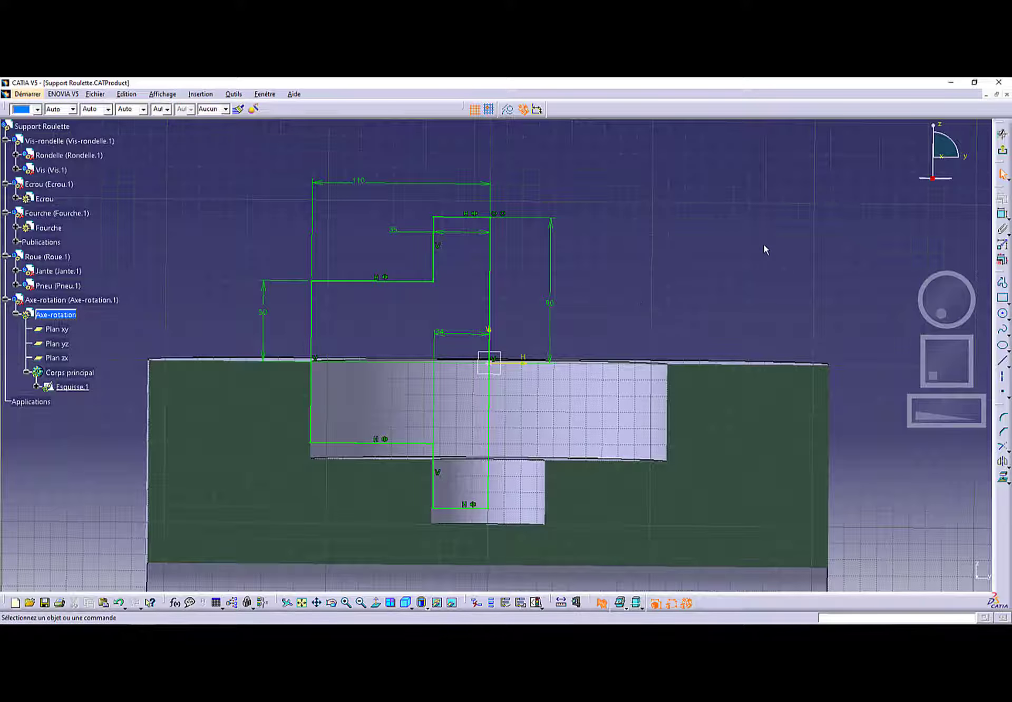
# - Check the exercise PDF, exit the sketch, and revolve the profile 360 degrees about its vertical axis
pyautogui.hotkey('alt', 'Tab')
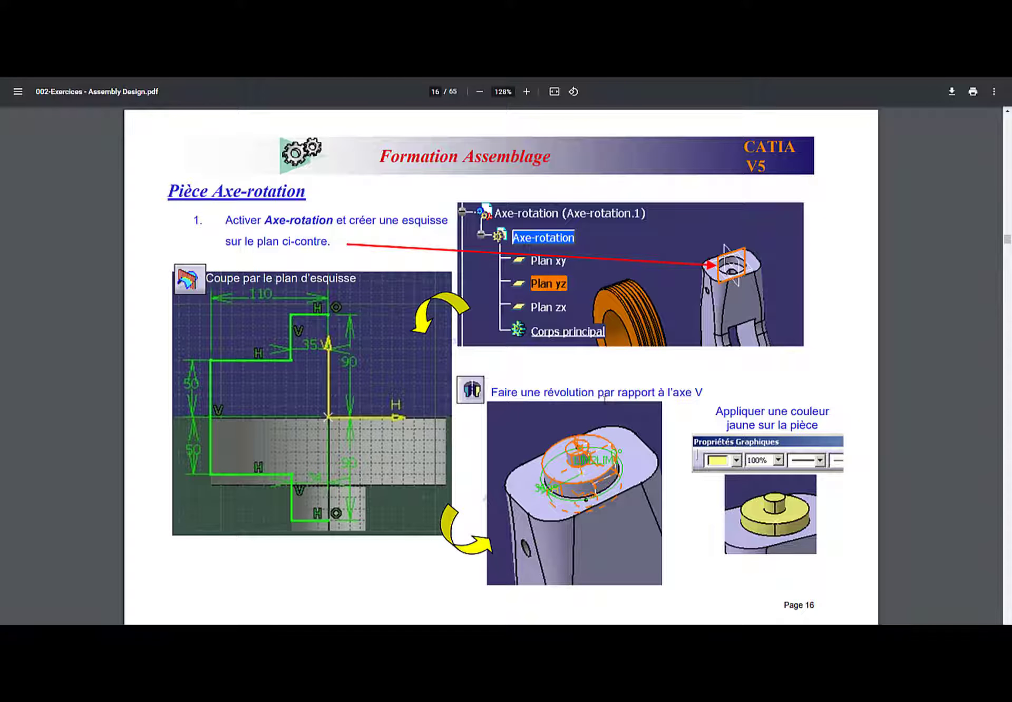
pyautogui.hotkey('alt', 'Tab')
pyautogui.click(1003, 153)
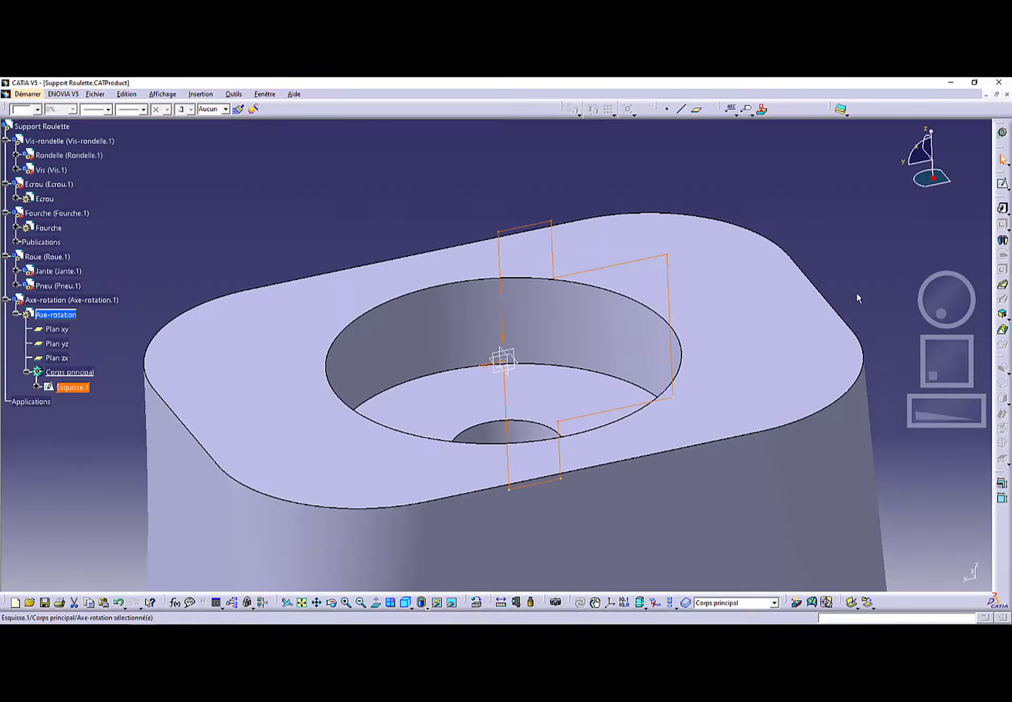
pyautogui.click(1002, 223)
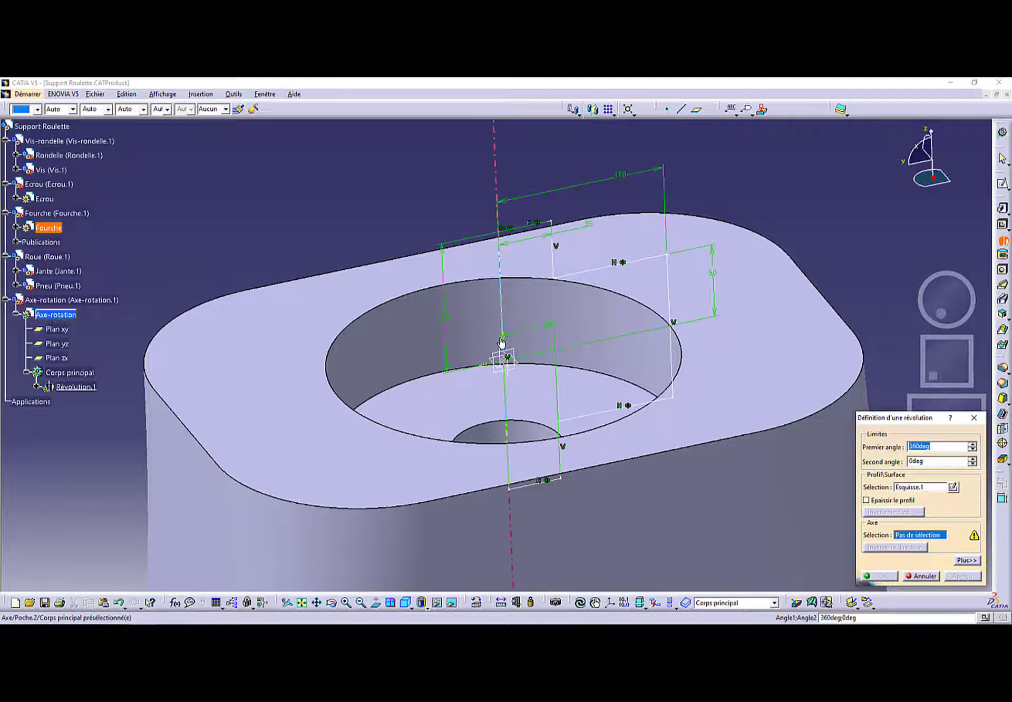
pyautogui.moveTo(531, 363); pyautogui.dragTo(492, 349, button='middle')
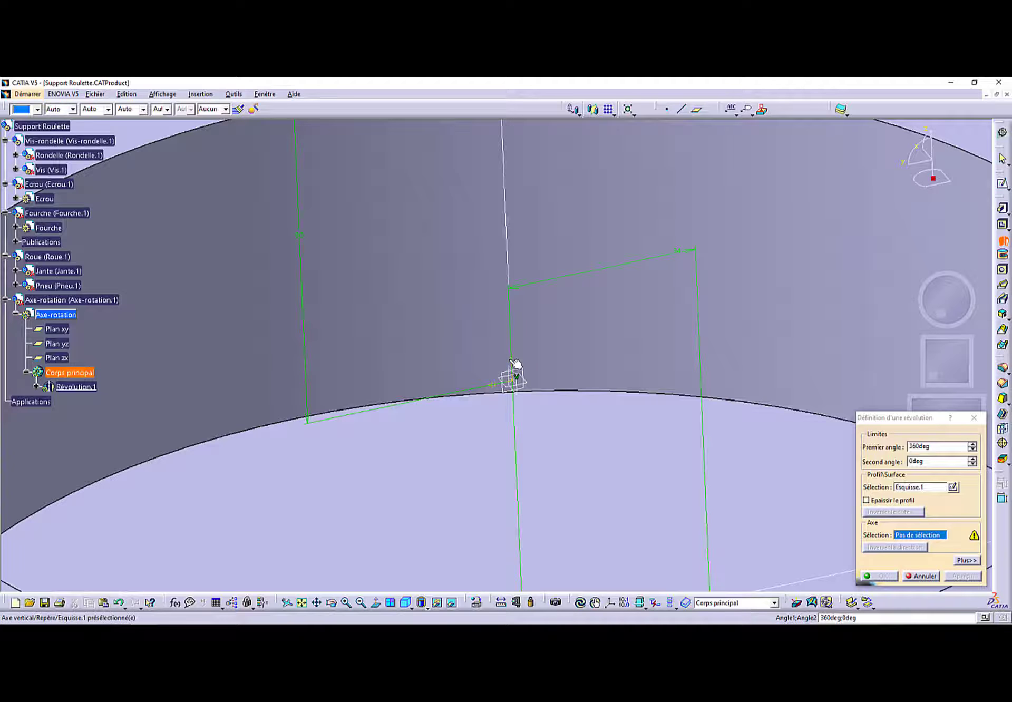
pyautogui.click(513, 360)
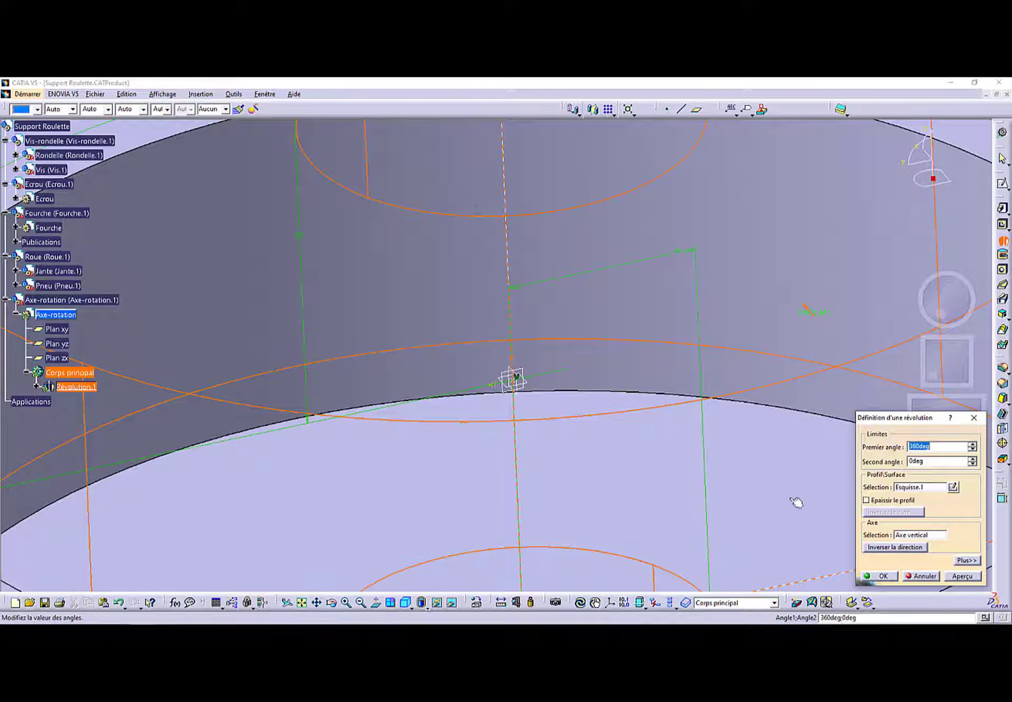
pyautogui.keyDown('ctrl'); pyautogui.moveTo(575, 237); pyautogui.dragTo(566, 378, button='middle'); pyautogui.keyUp('ctrl')
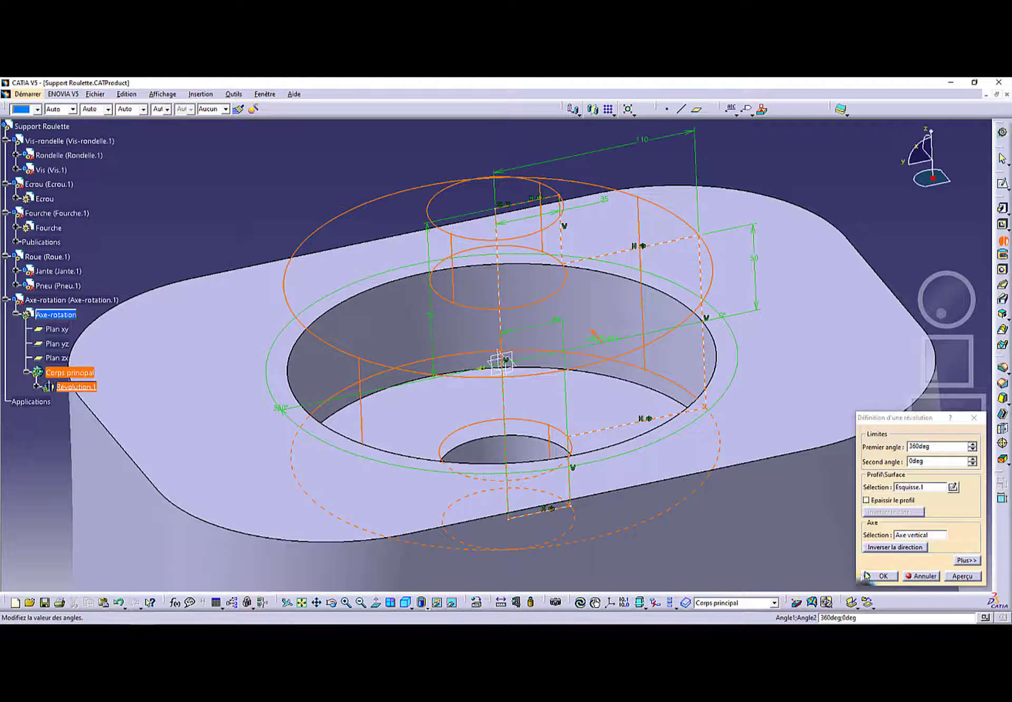
pyautogui.click(881, 575)
pyautogui.moveTo(610, 413)
pyautogui.mouseDown(button='middle')
pyautogui.moveTo(598, 413)
pyautogui.moveTo(614, 417)
pyautogui.mouseUp(button='middle')
pyautogui.keyDown('ctrl'); pyautogui.moveTo(311, 202); pyautogui.dragTo(306, 274, button='middle'); pyautogui.keyUp('ctrl')
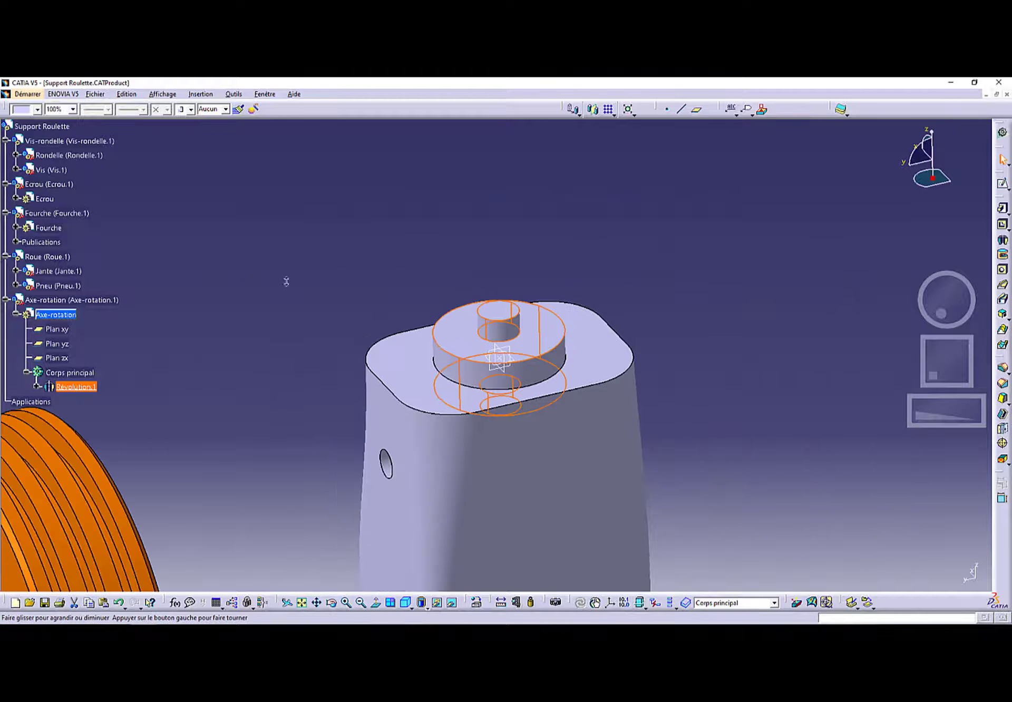
pyautogui.click(281, 268)
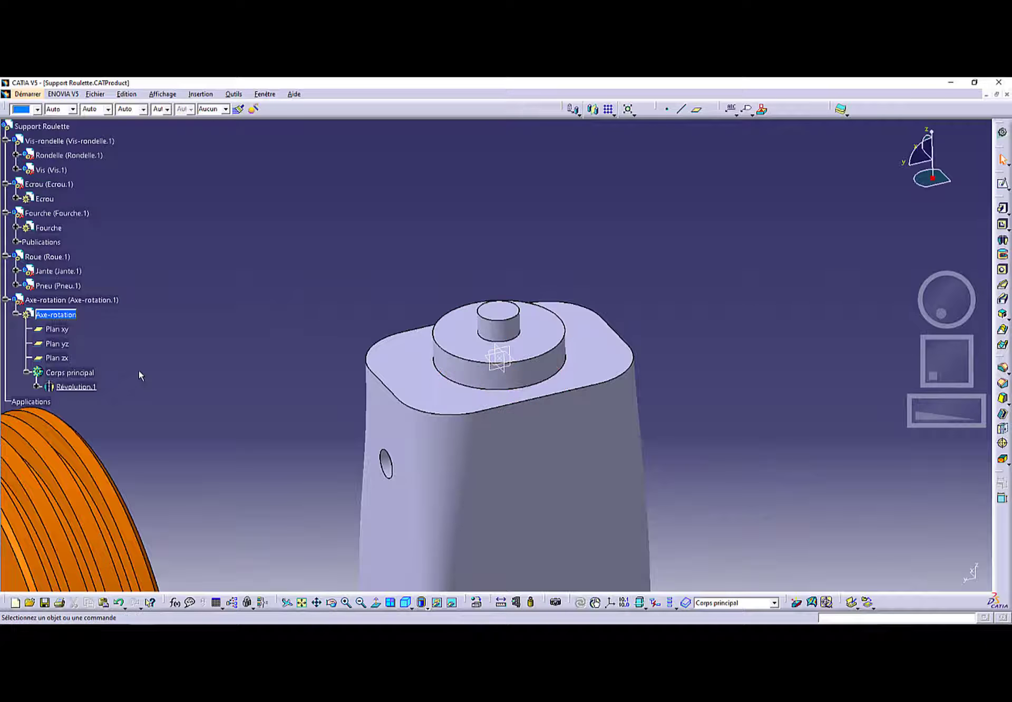
# - Colour the main body of the Axe-rotation part light red
pyautogui.click(68, 373)
pyautogui.click(38, 110)
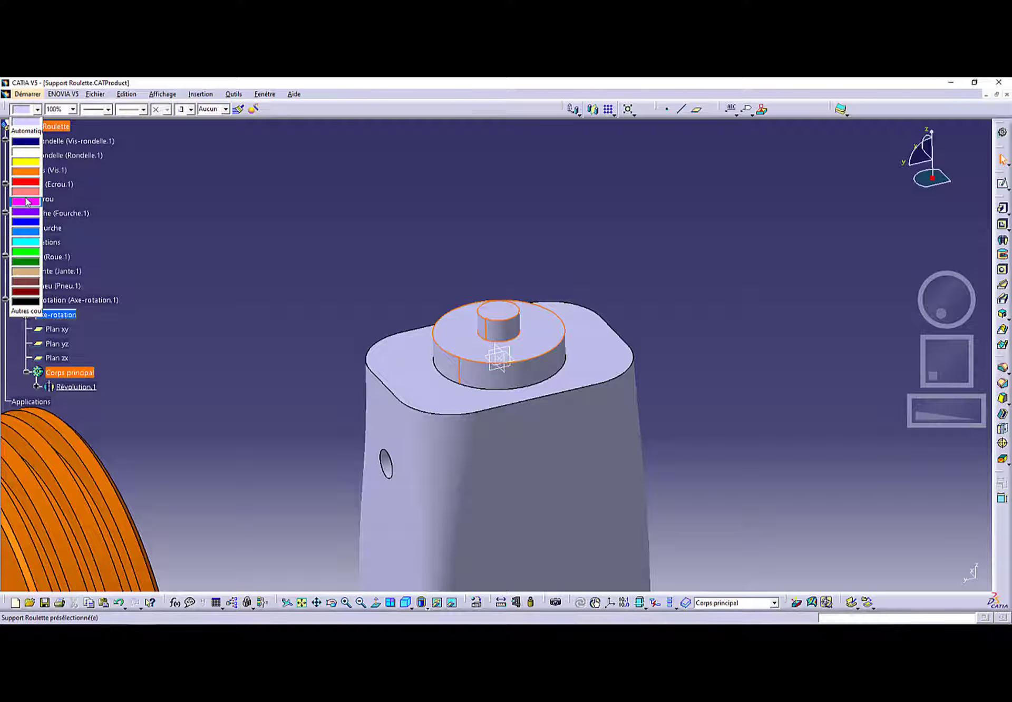
pyautogui.click(27, 192)
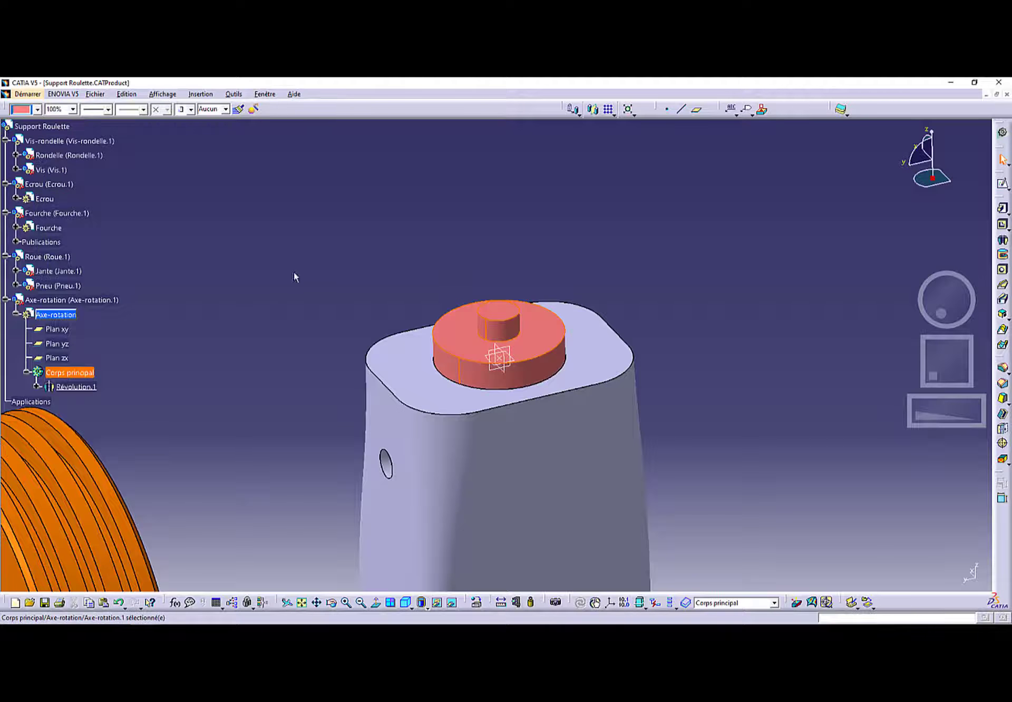
pyautogui.click(300, 284)
pyautogui.moveTo(331, 299); pyautogui.dragTo(387, 322, button='middle')
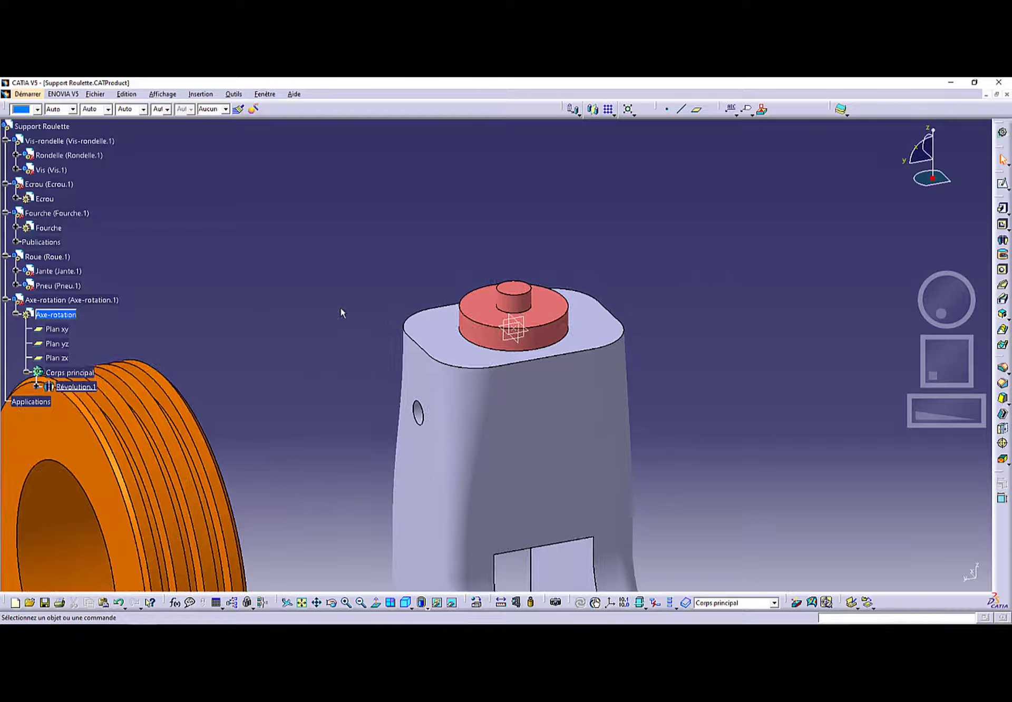
# - Check the required colour in the exercise PDF, and give the Axe-rotation main body a yellow colour with 75% opacity
pyautogui.hotkey('alt', 'Tab')
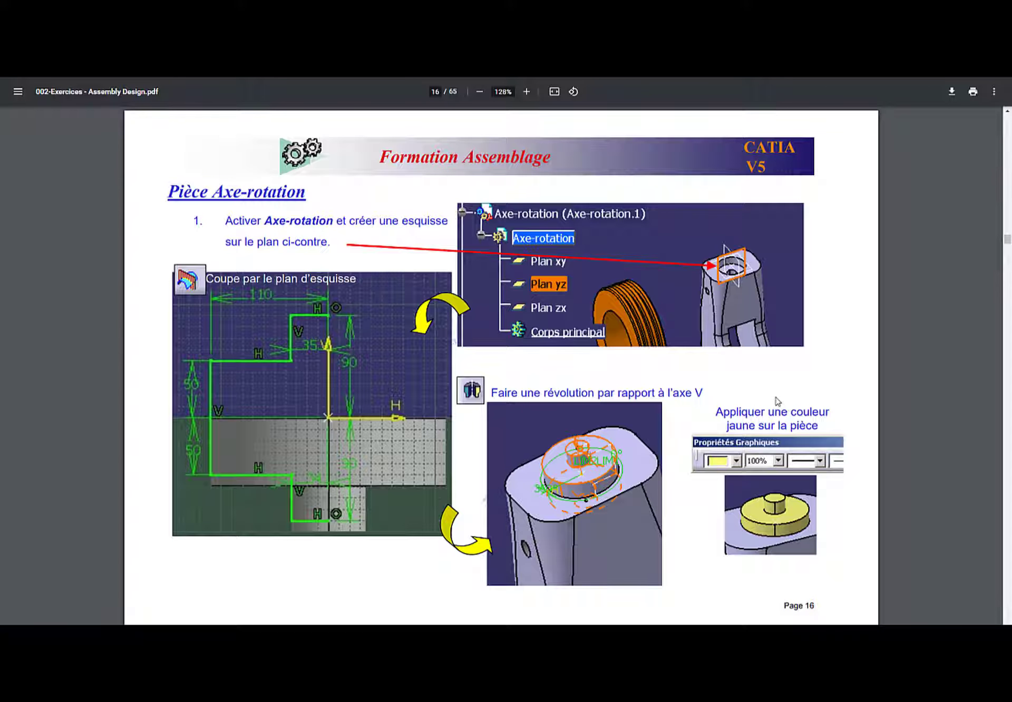
pyautogui.hotkey('alt', 'Tab')
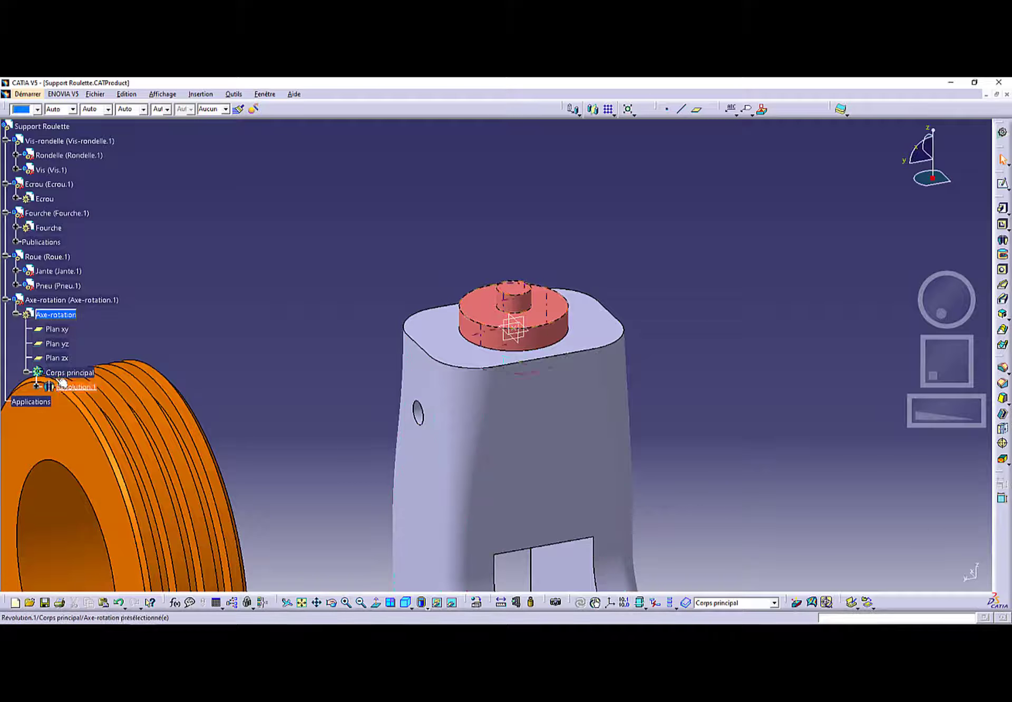
pyautogui.click(62, 385)
pyautogui.click(37, 109)
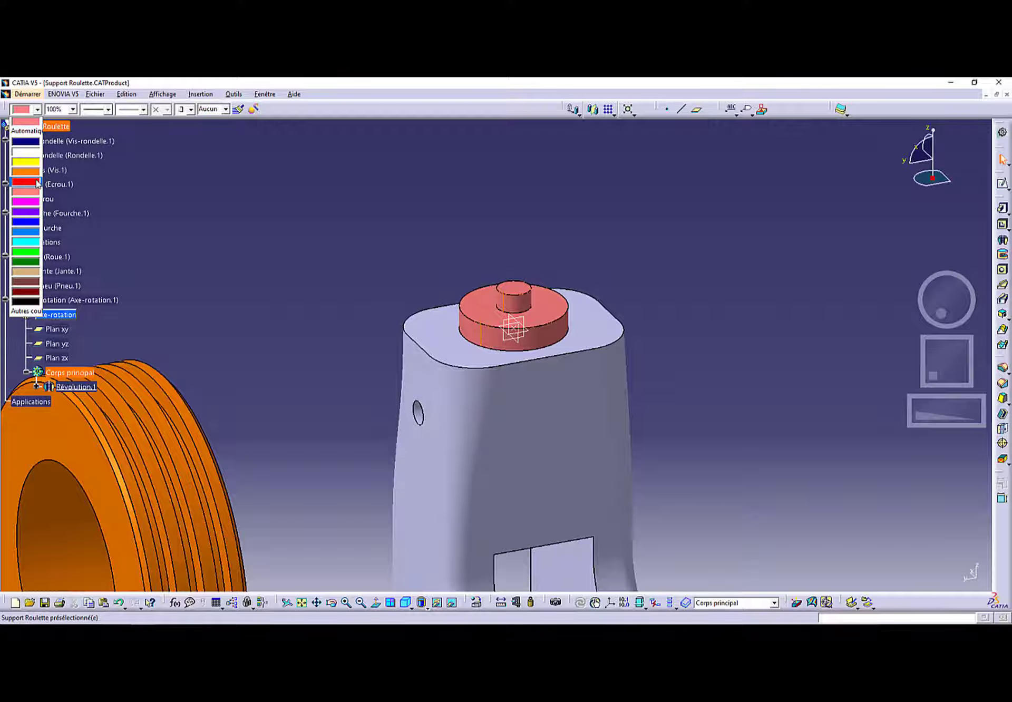
pyautogui.click(29, 162)
pyautogui.click(59, 109)
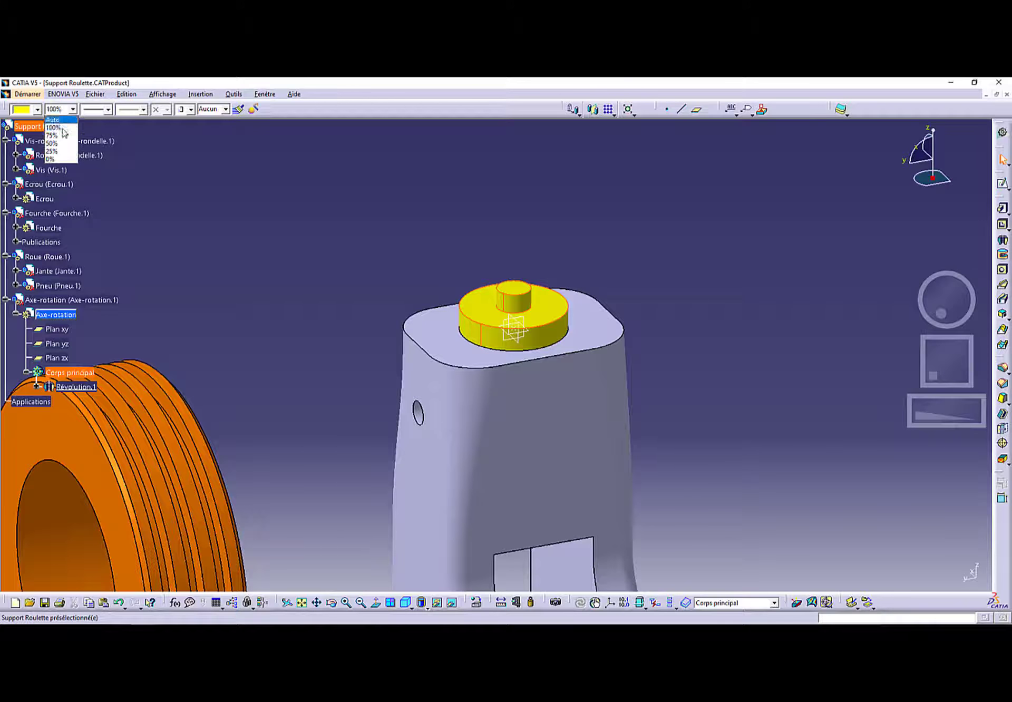
pyautogui.click(58, 136)
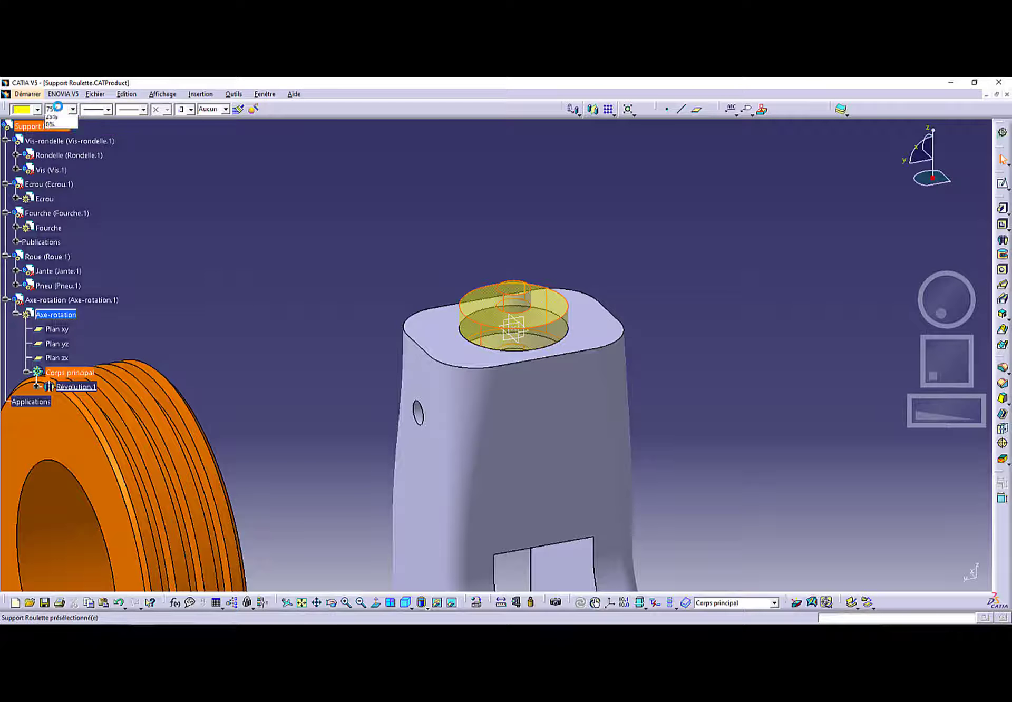
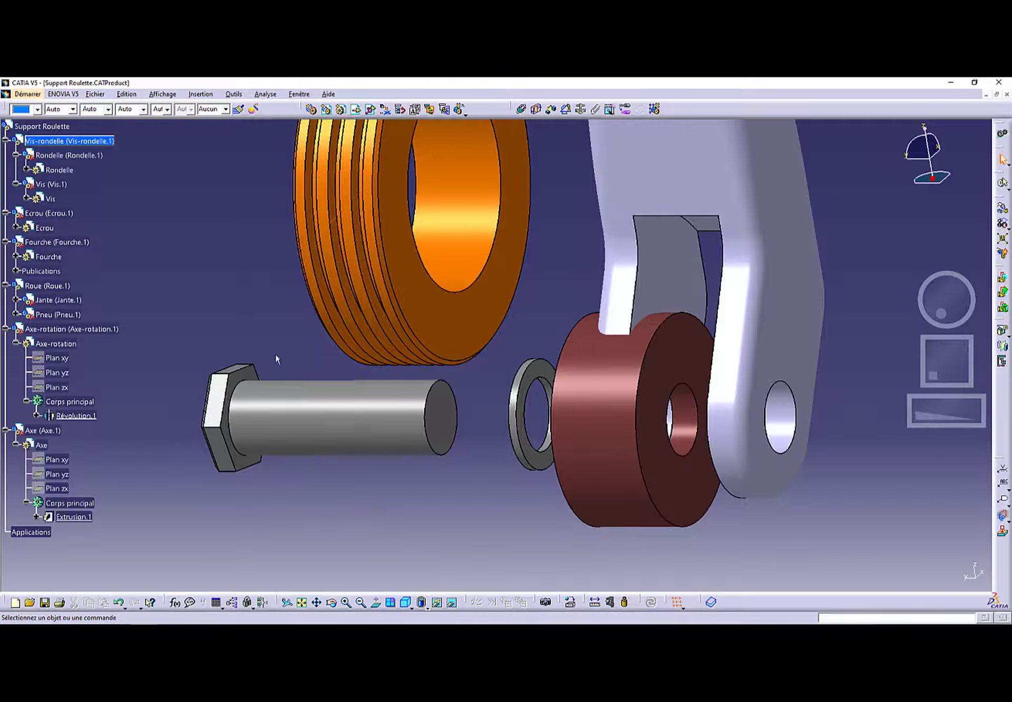
# - Add a coincidence constraint between the screw's axis and the washer's axis within the Vis-rondelle subassembly
pyautogui.moveTo(267, 272); pyautogui.dragTo(308, 287, button='middle')
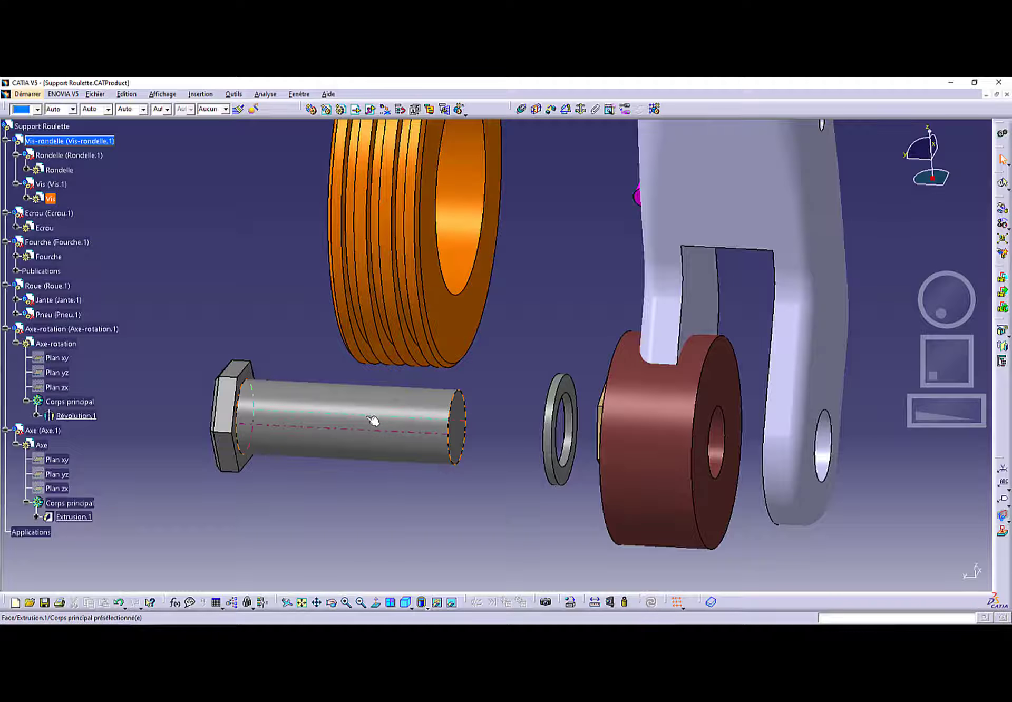
pyautogui.click(523, 109)
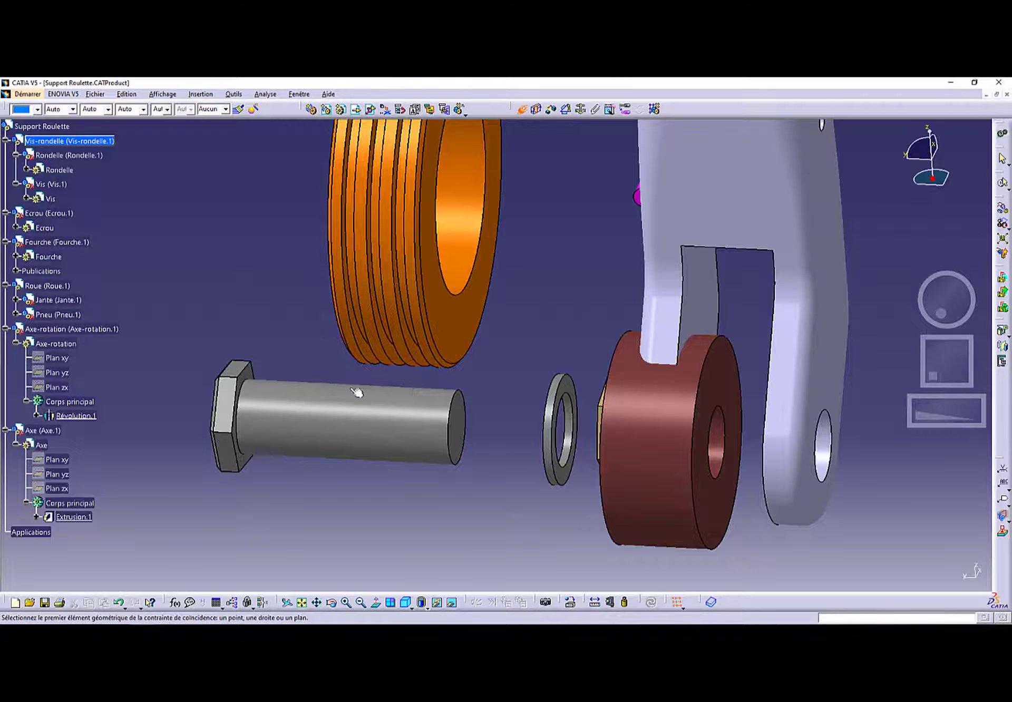
pyautogui.click(348, 416)
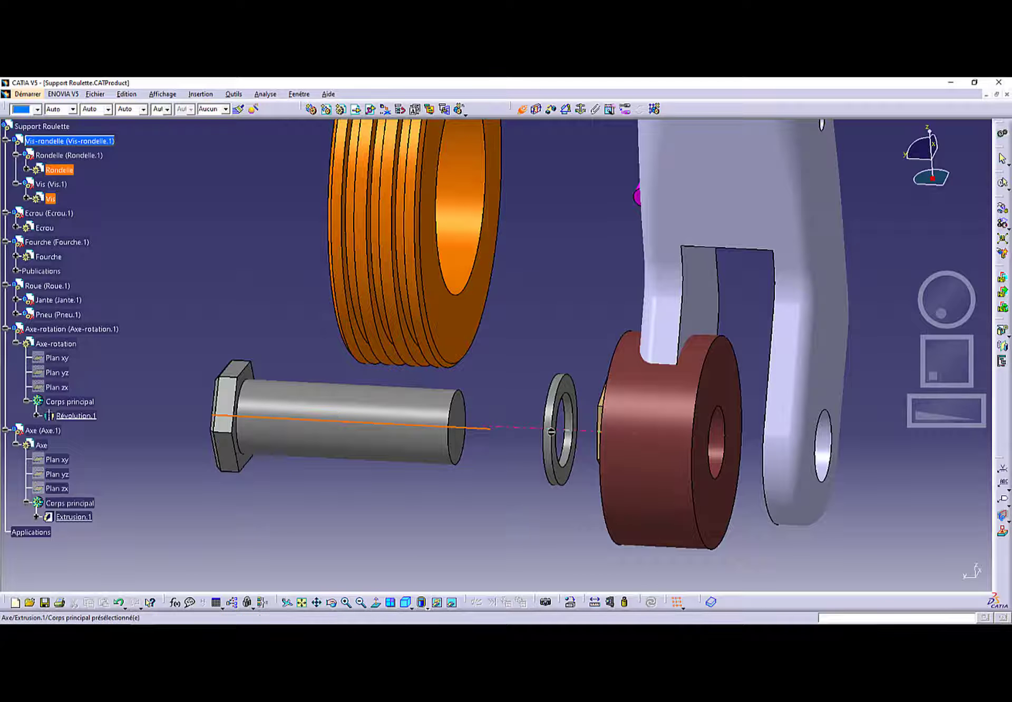
pyautogui.click(549, 431)
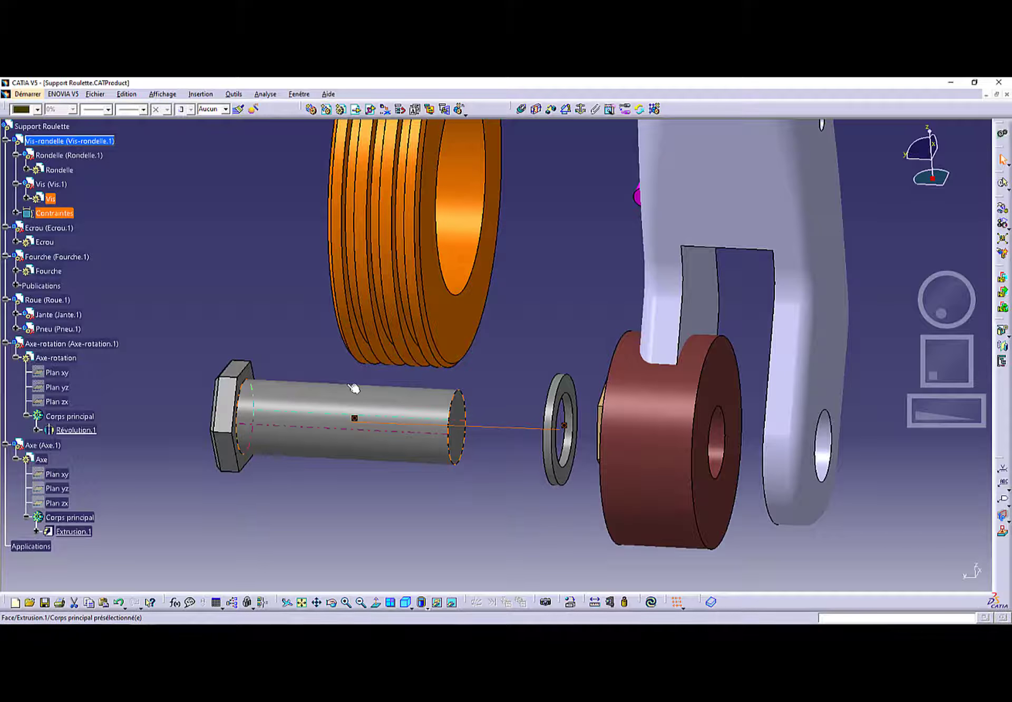
# - Add a contact constraint between the underside of the screw head and the washer's facing surface, and update the assembly
pyautogui.click(535, 110)
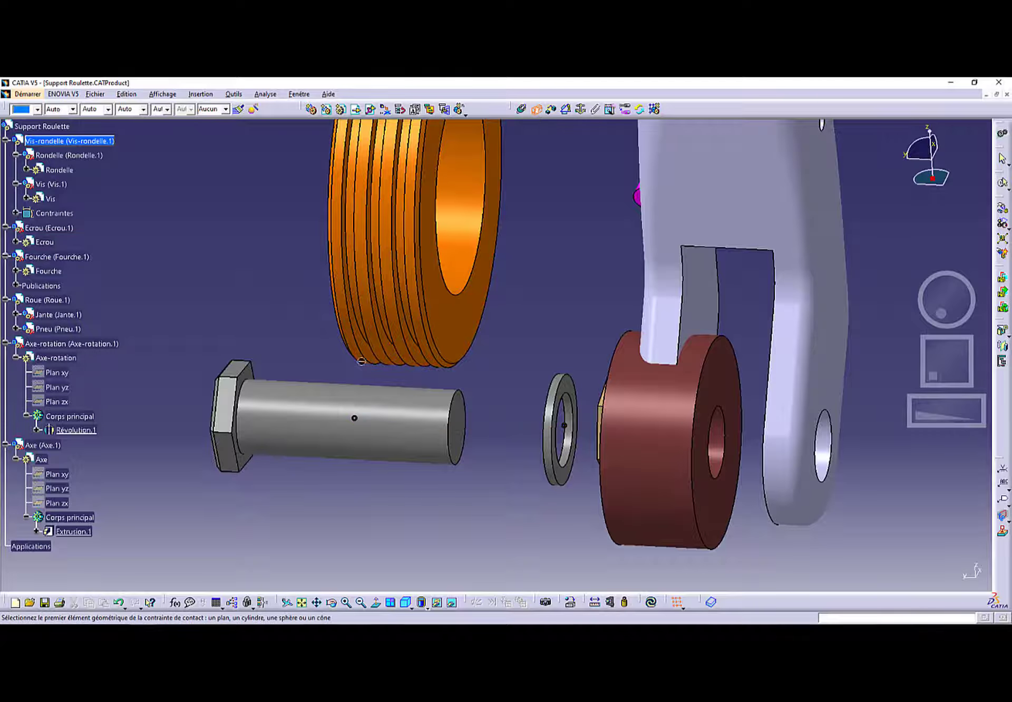
pyautogui.click(246, 373)
pyautogui.moveTo(325, 394); pyautogui.dragTo(463, 405, button='middle')
pyautogui.click(621, 366)
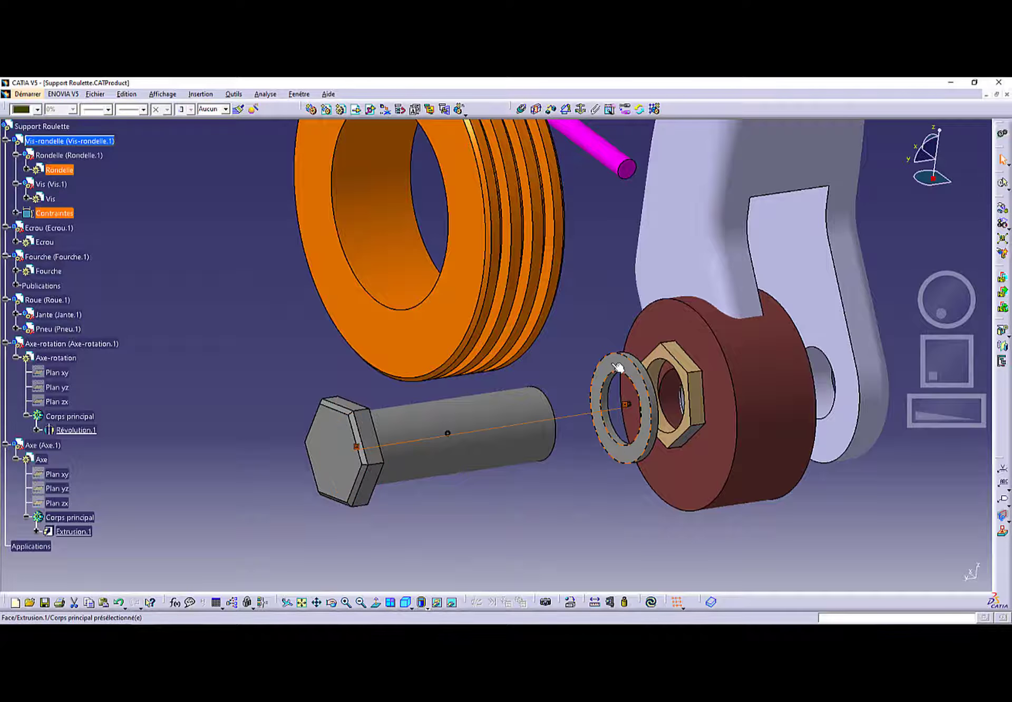
pyautogui.moveTo(498, 464); pyautogui.dragTo(672, 345, button='middle')
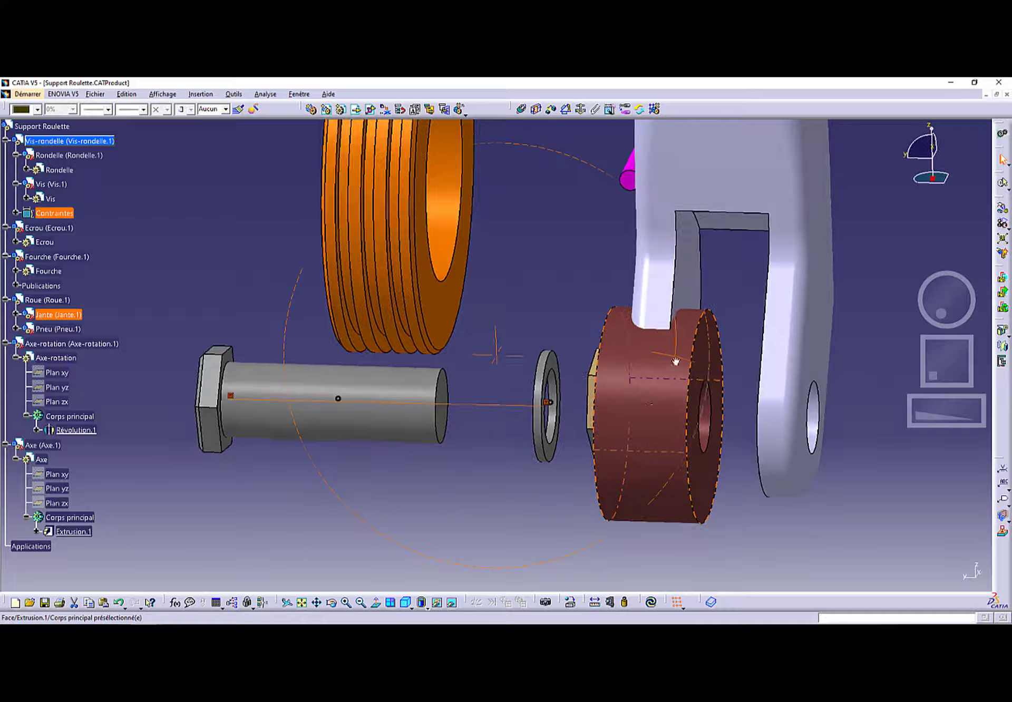
pyautogui.click(651, 602)
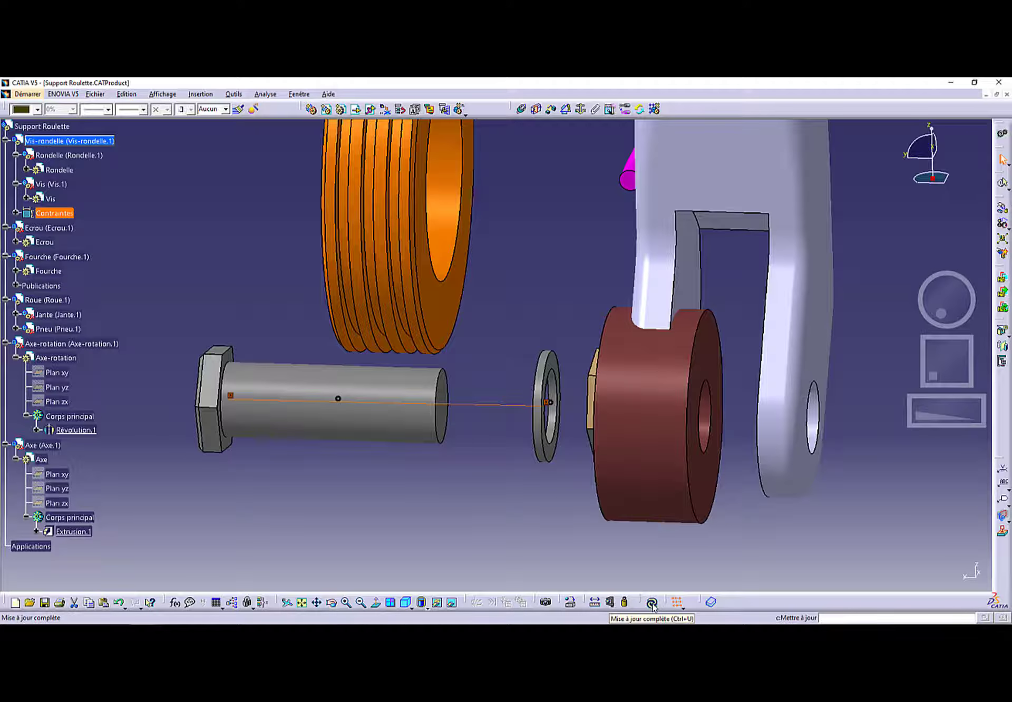
pyautogui.click(652, 602)
pyautogui.moveTo(524, 476); pyautogui.dragTo(590, 501, button='middle')
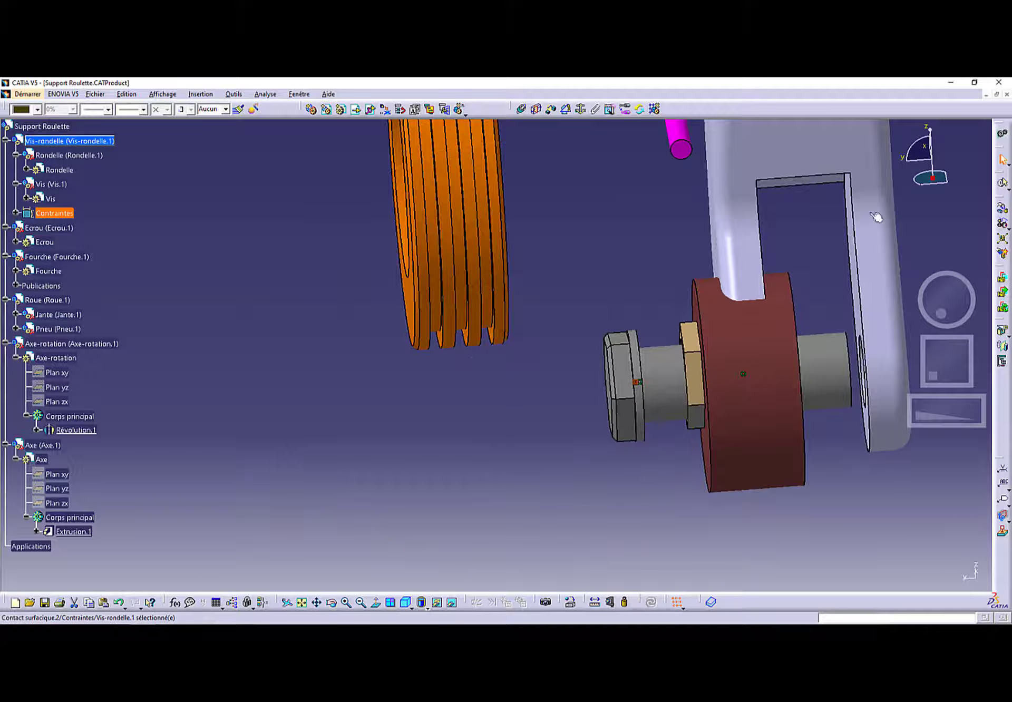
# - Pull the screw away from the washer with the compass, update the assembly to test the constraints, and detach the compass
pyautogui.click(60, 145)
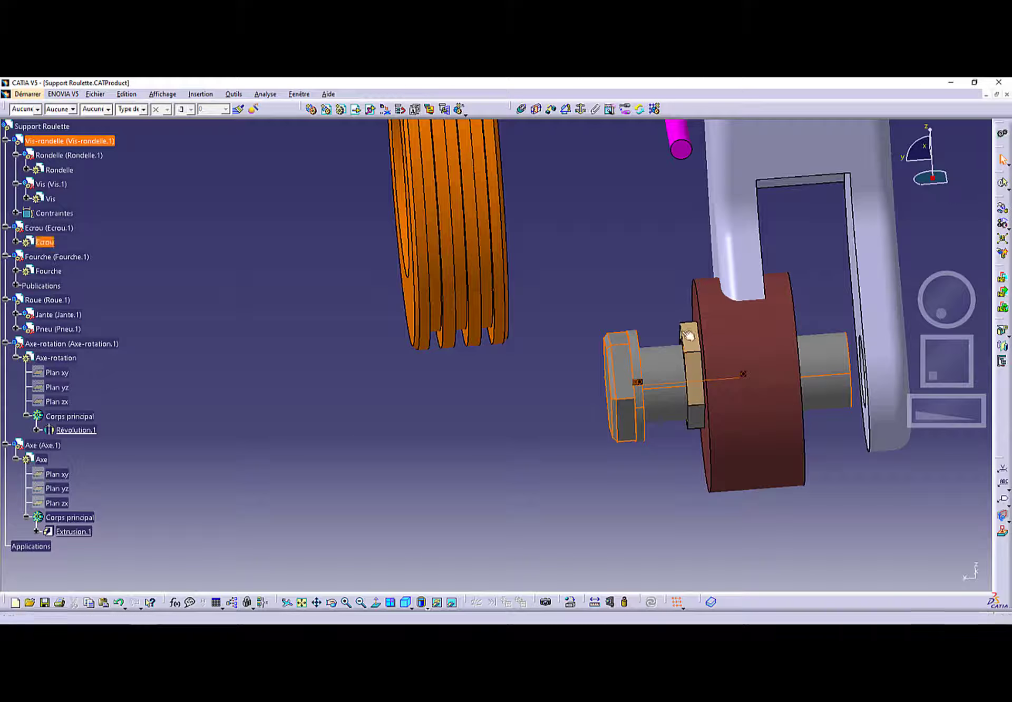
pyautogui.moveTo(932, 178); pyautogui.dragTo(247, 415)
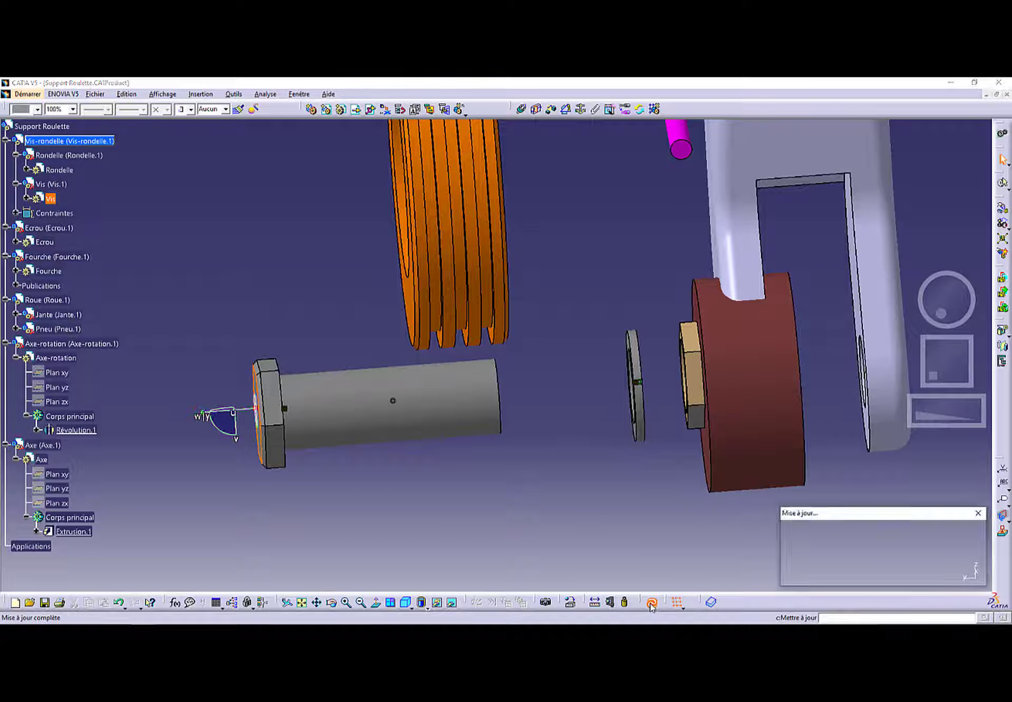
pyautogui.click(649, 602)
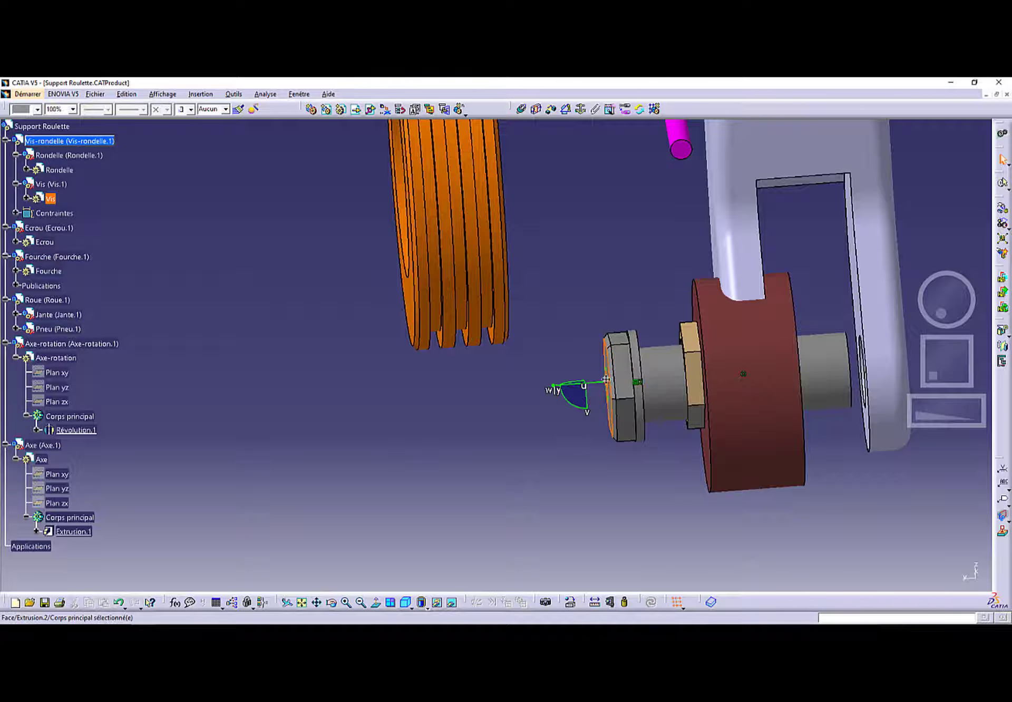
pyautogui.moveTo(605, 383); pyautogui.dragTo(576, 301)
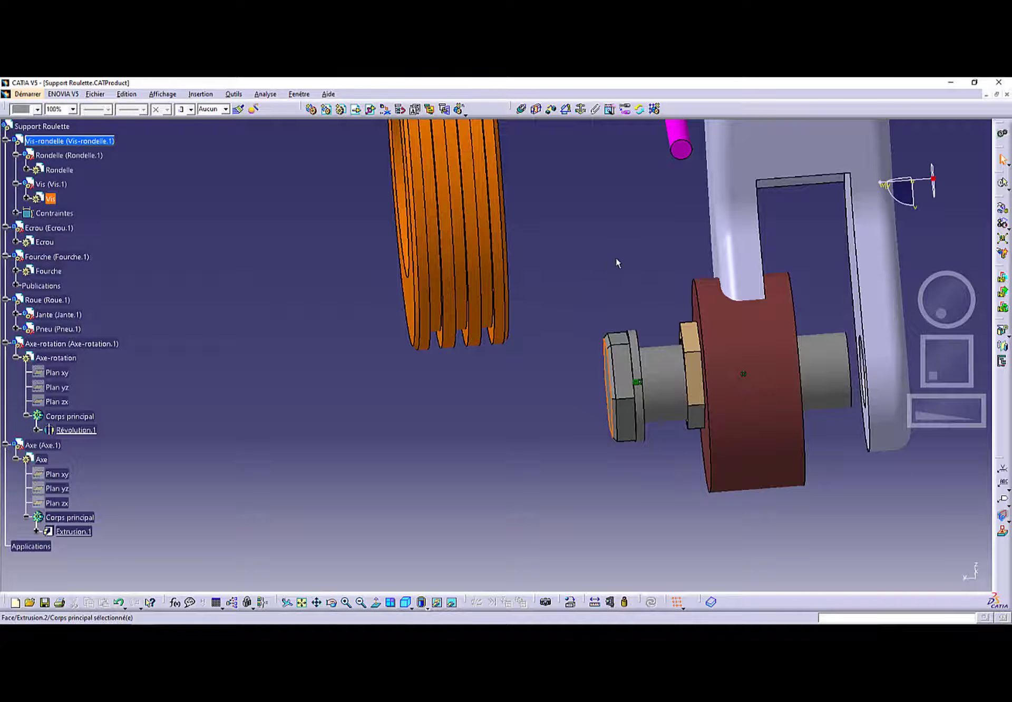
pyautogui.click(325, 397)
pyautogui.moveTo(325, 398); pyautogui.dragTo(424, 402, button='middle')
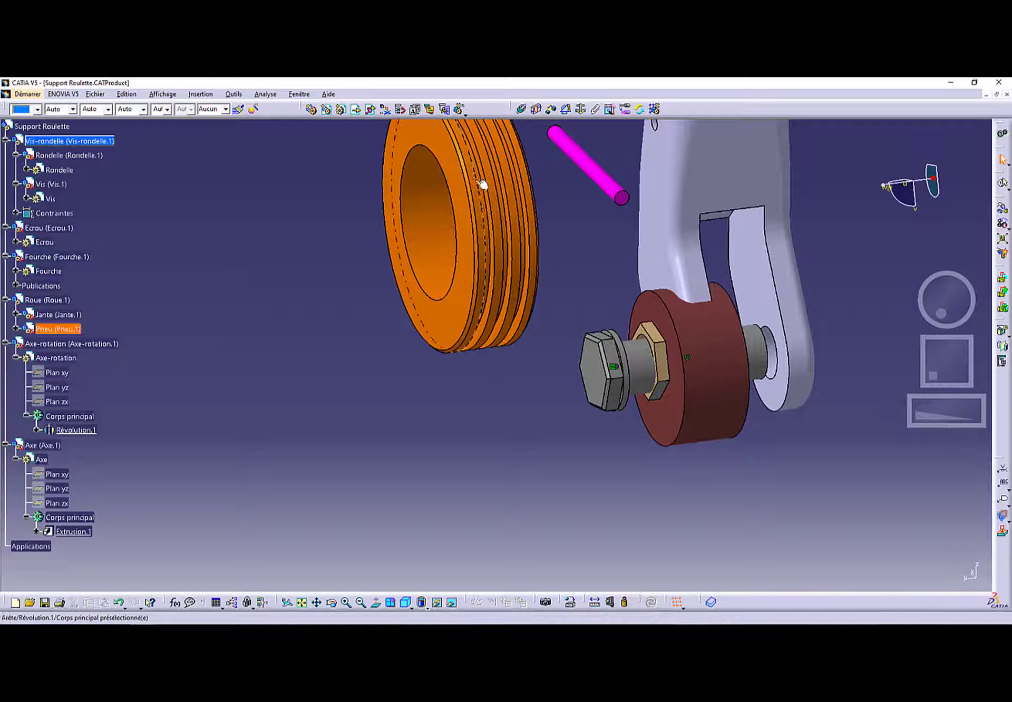
pyautogui.moveTo(550, 435); pyautogui.dragTo(548, 451, button='middle')
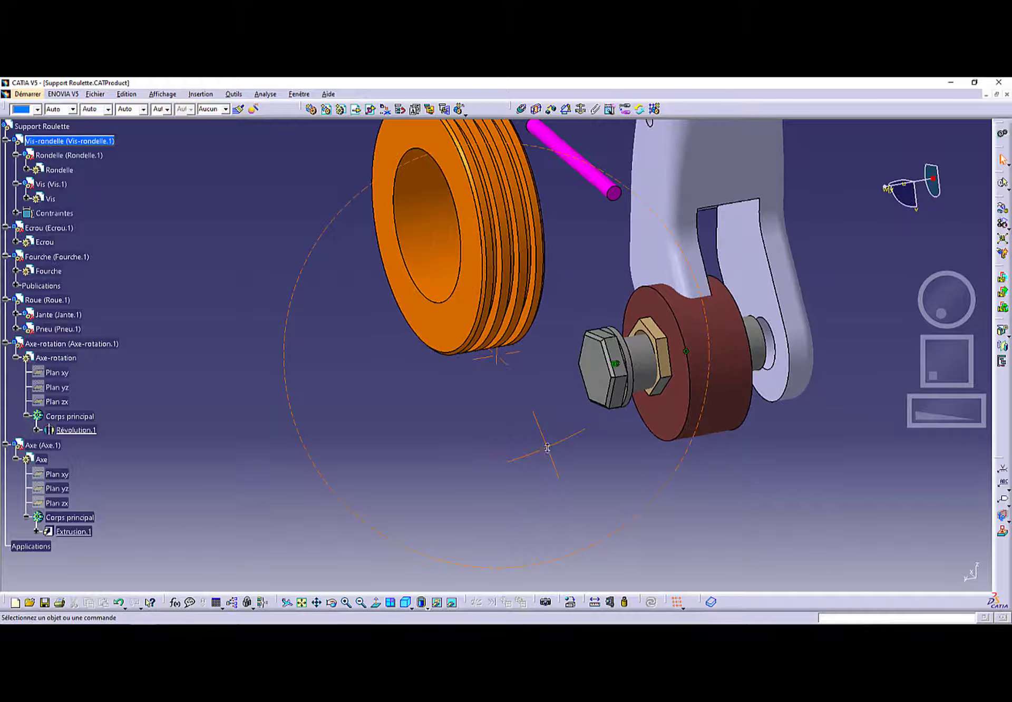
# - Try to attach the compass to the Jante part, and change an option of the compass
pyautogui.moveTo(930, 181); pyautogui.dragTo(865, 231)
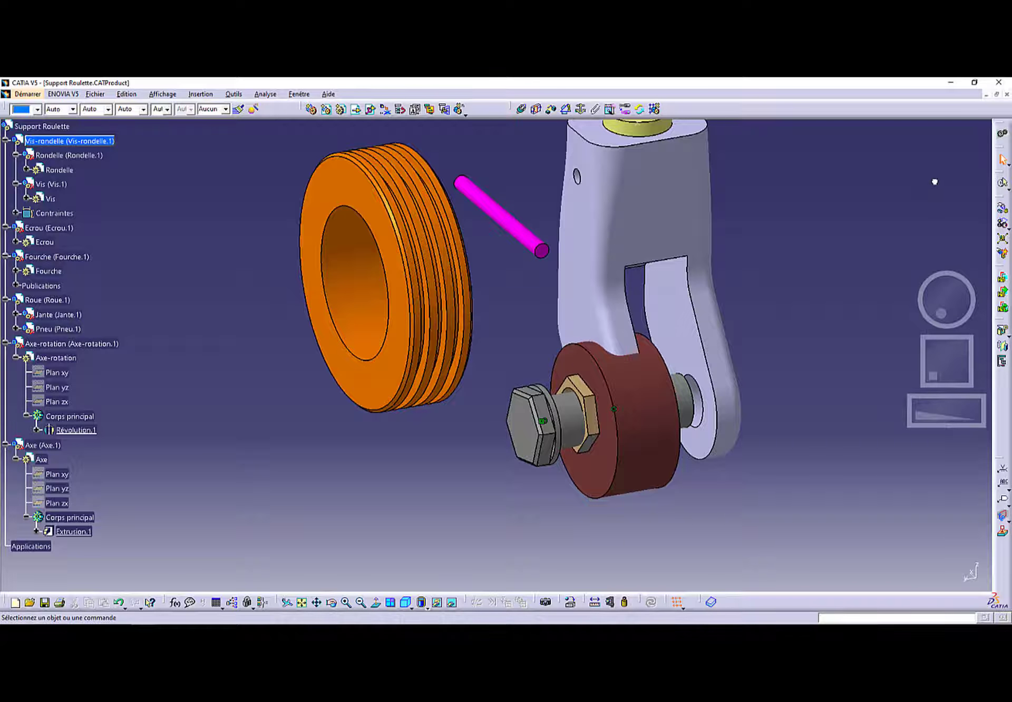
pyautogui.moveTo(935, 181); pyautogui.dragTo(806, 305)
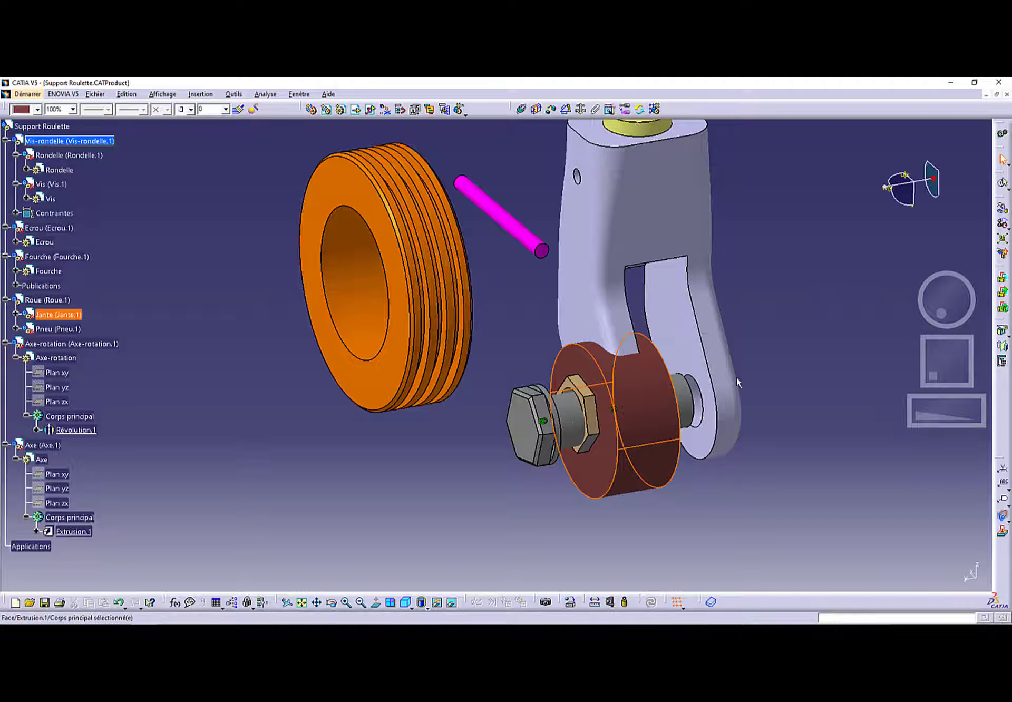
pyautogui.rightClick(934, 183)
pyautogui.click(922, 283)
pyautogui.click(242, 462)
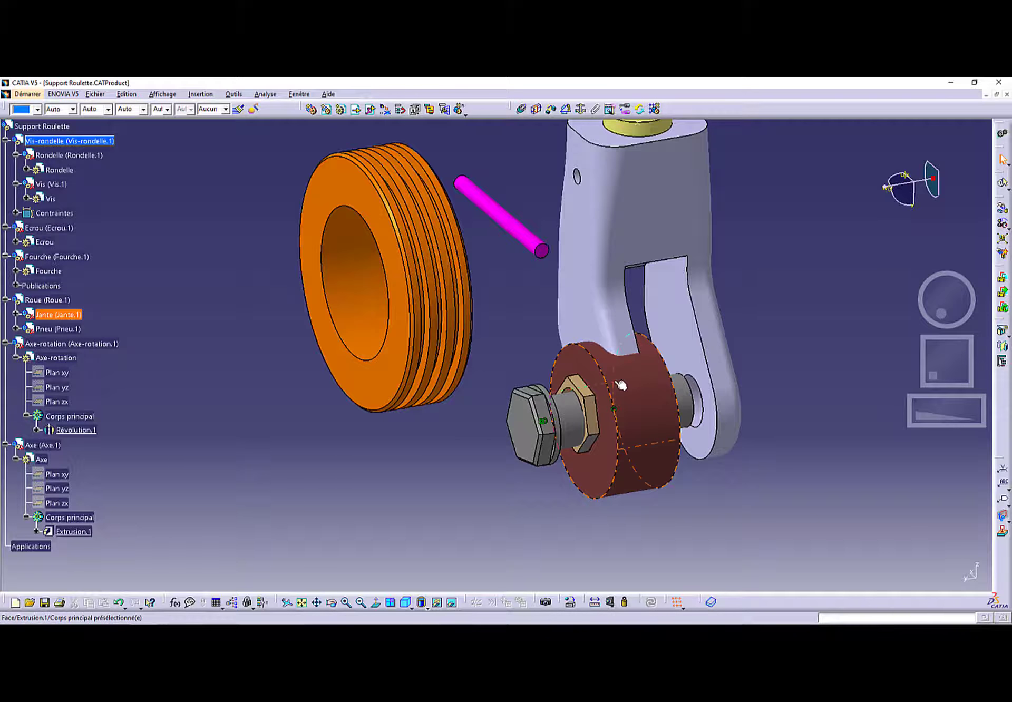
pyautogui.click(59, 315)
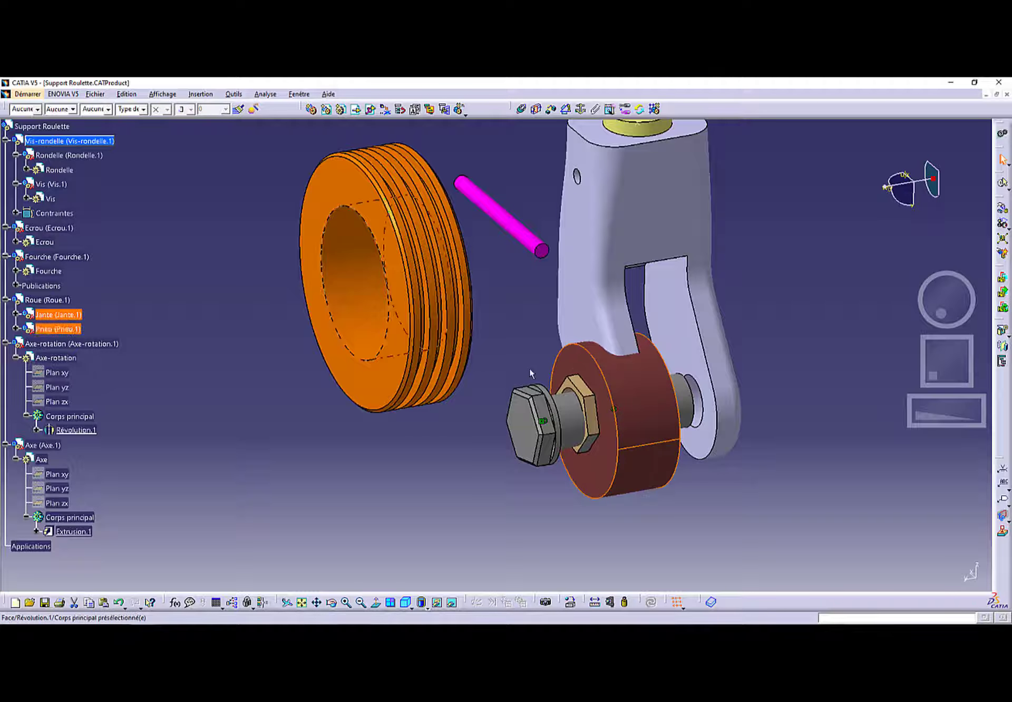
pyautogui.rightClick(933, 182)
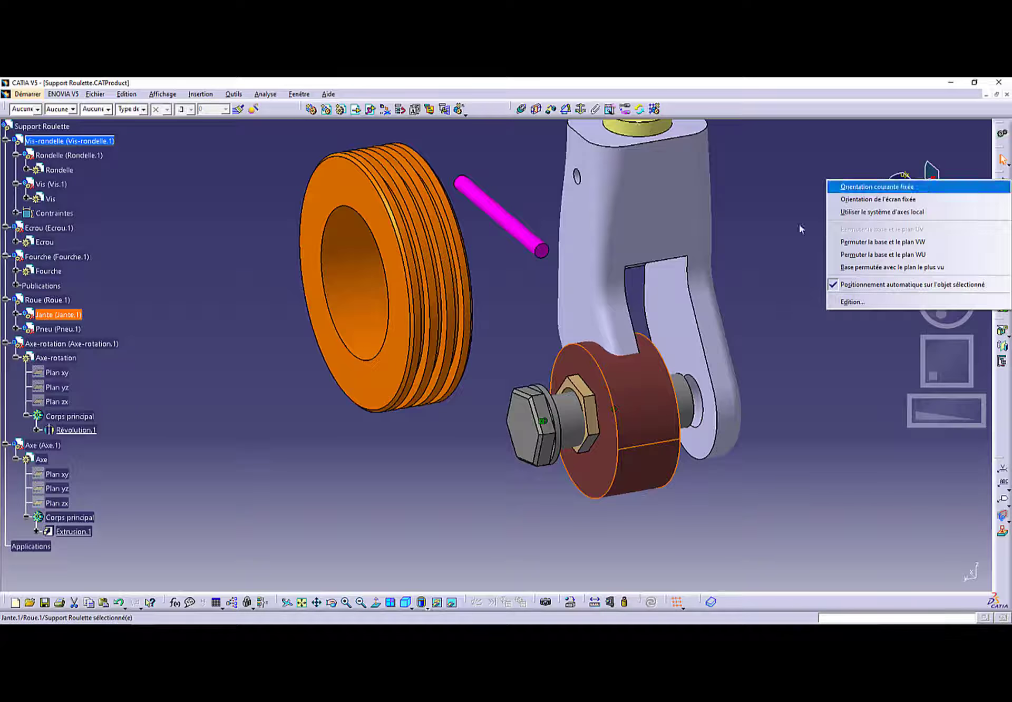
pyautogui.click(202, 316)
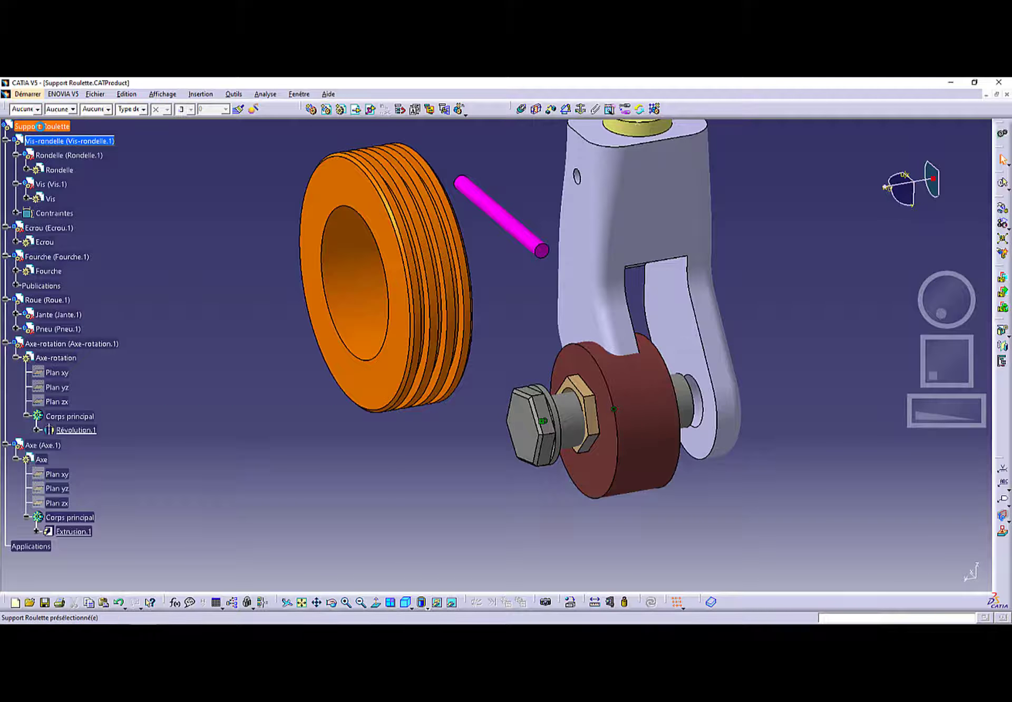
# - Activate the Support Roulette product, pull the Jante part out of the fork with the compass, and detach the compass
pyautogui.click(90, 167)
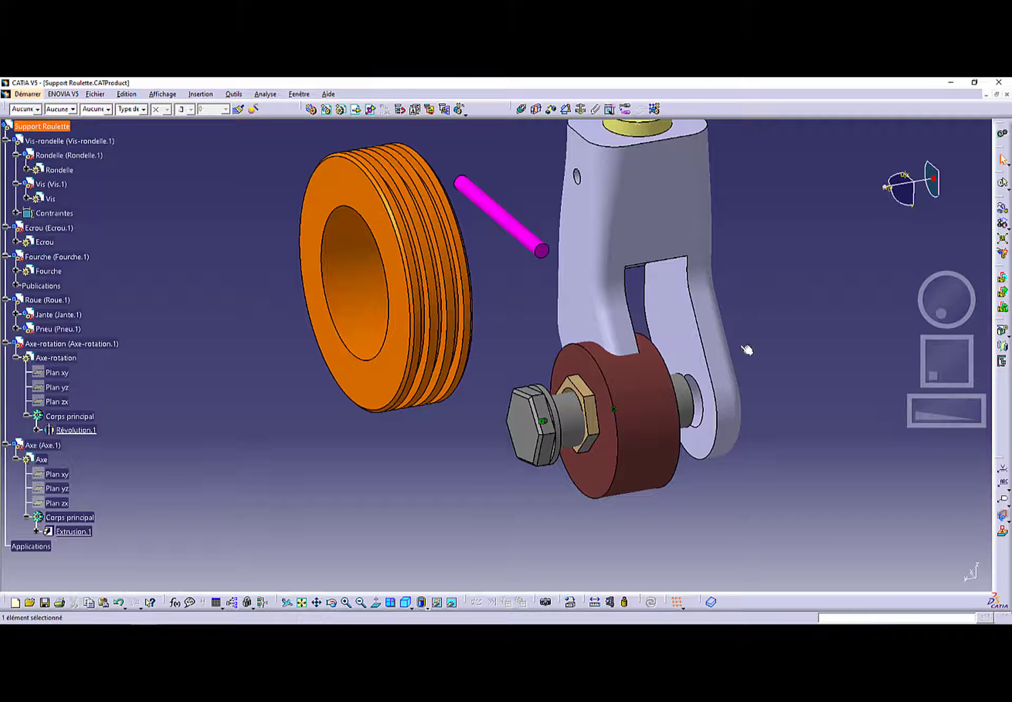
pyautogui.click(940, 184)
pyautogui.moveTo(943, 180); pyautogui.dragTo(533, 232)
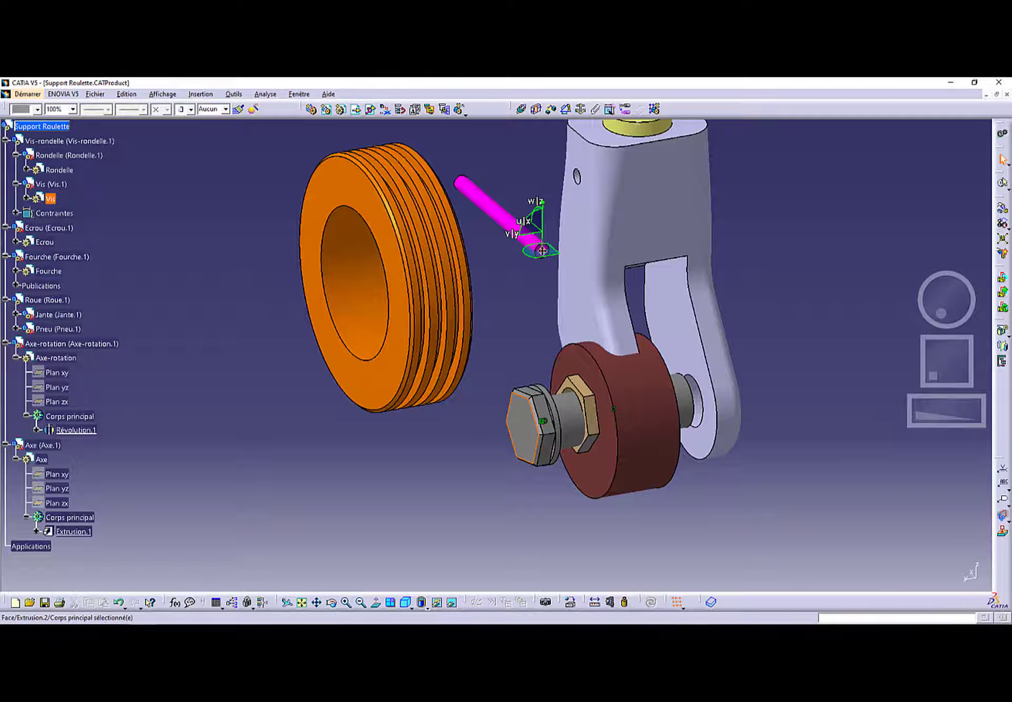
pyautogui.click(49, 312)
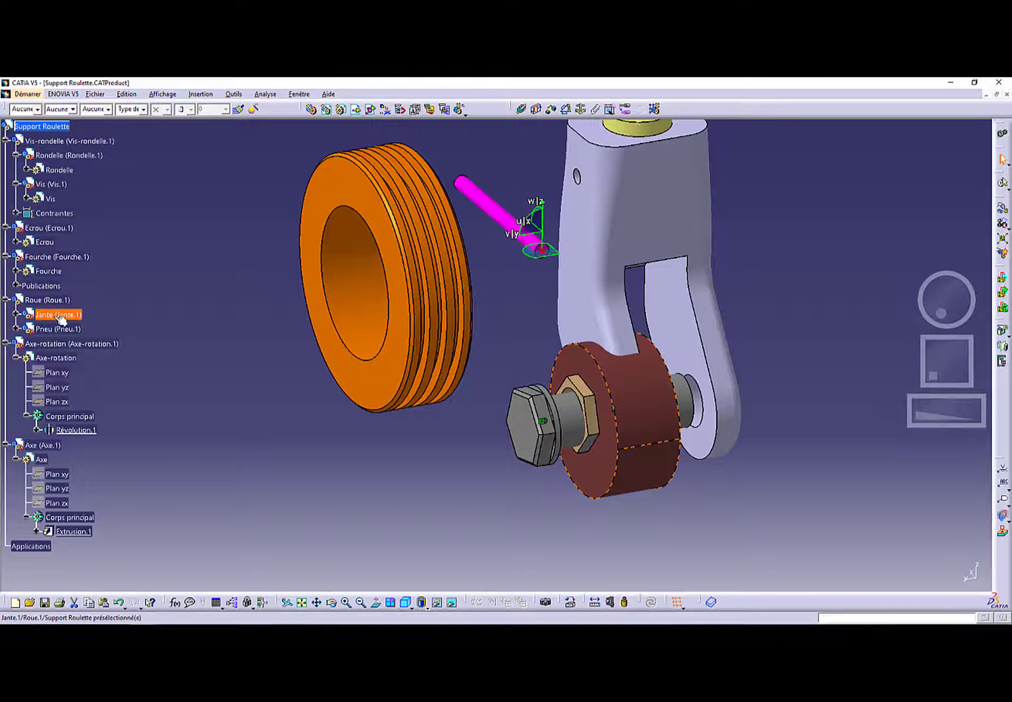
pyautogui.click(43, 128)
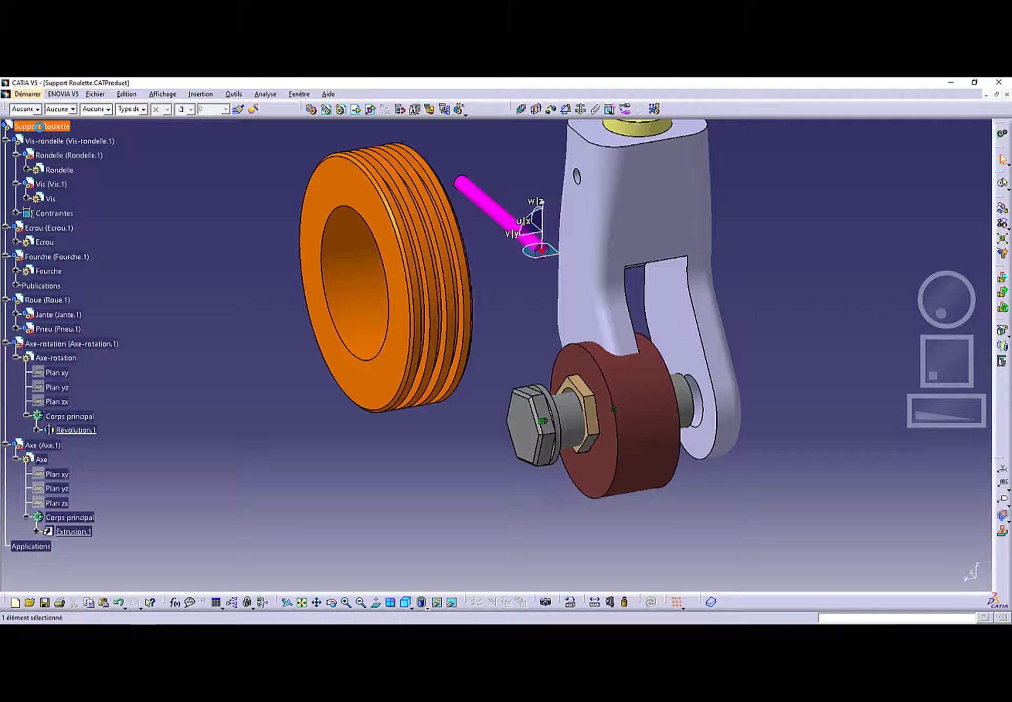
pyautogui.click(58, 316)
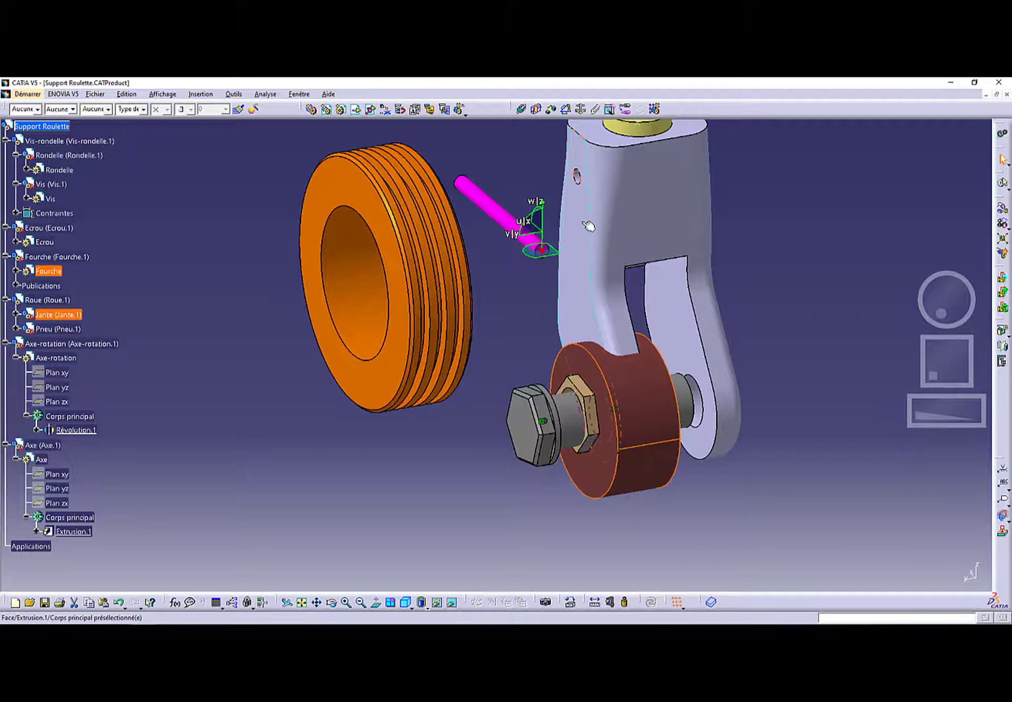
pyautogui.moveTo(544, 264); pyautogui.dragTo(400, 317)
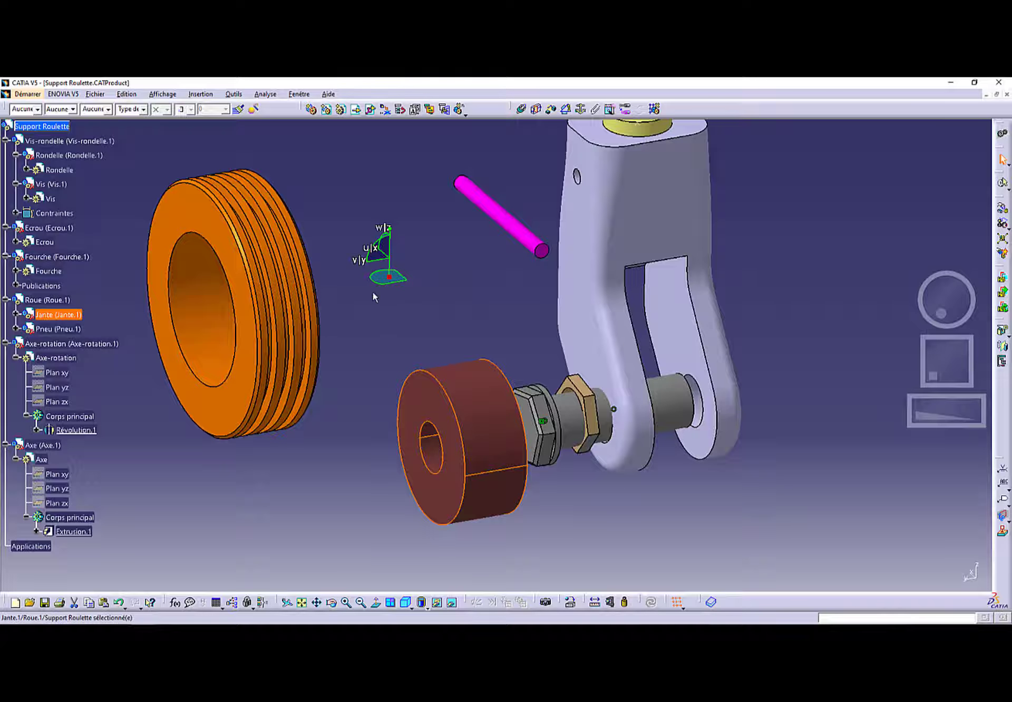
pyautogui.moveTo(389, 277); pyautogui.dragTo(746, 254)
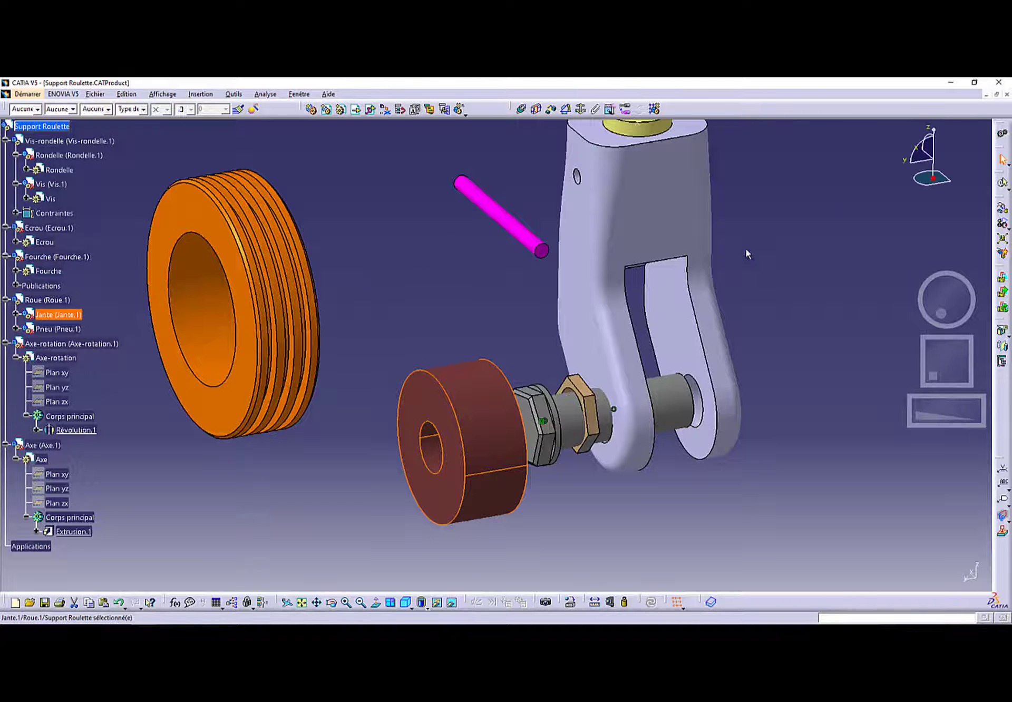
# - Activate the Roue subassembly and add a coincidence constraint between the axes of the Pneu and Jante bores
pyautogui.click(45, 301)
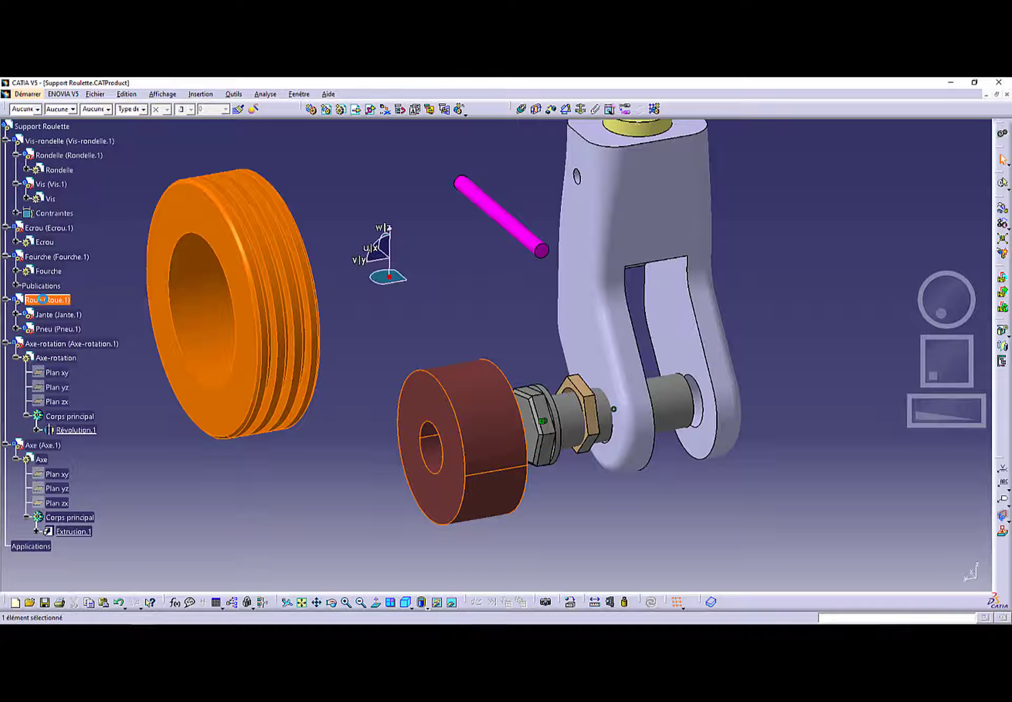
pyautogui.click(245, 492)
pyautogui.moveTo(194, 449); pyautogui.dragTo(327, 435, button='middle')
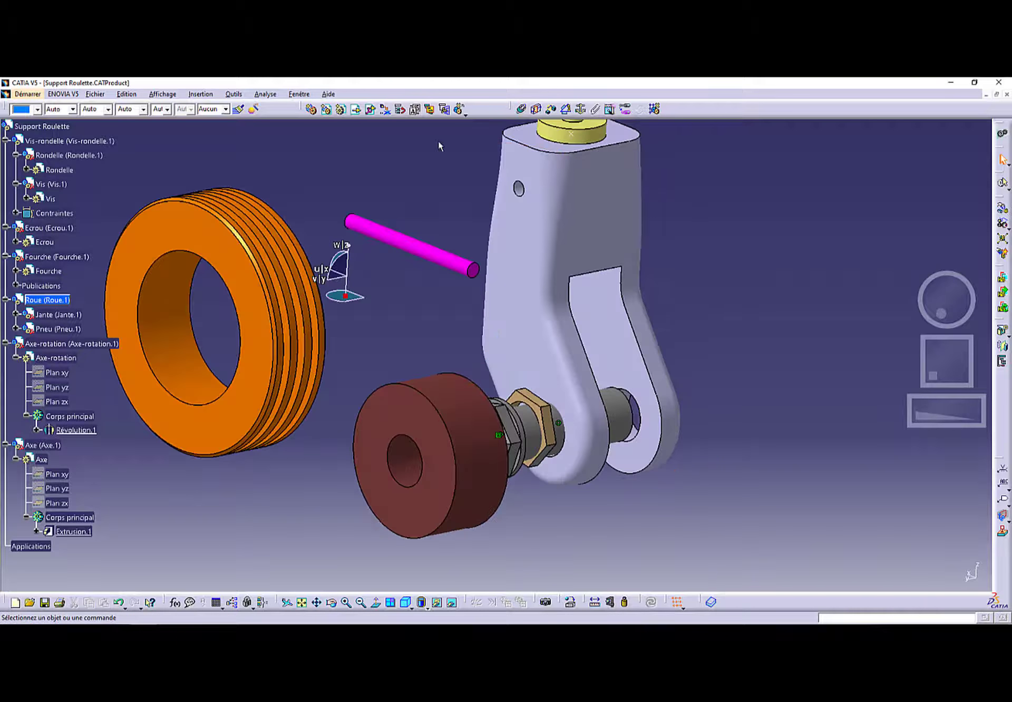
pyautogui.click(520, 109)
pyautogui.click(179, 297)
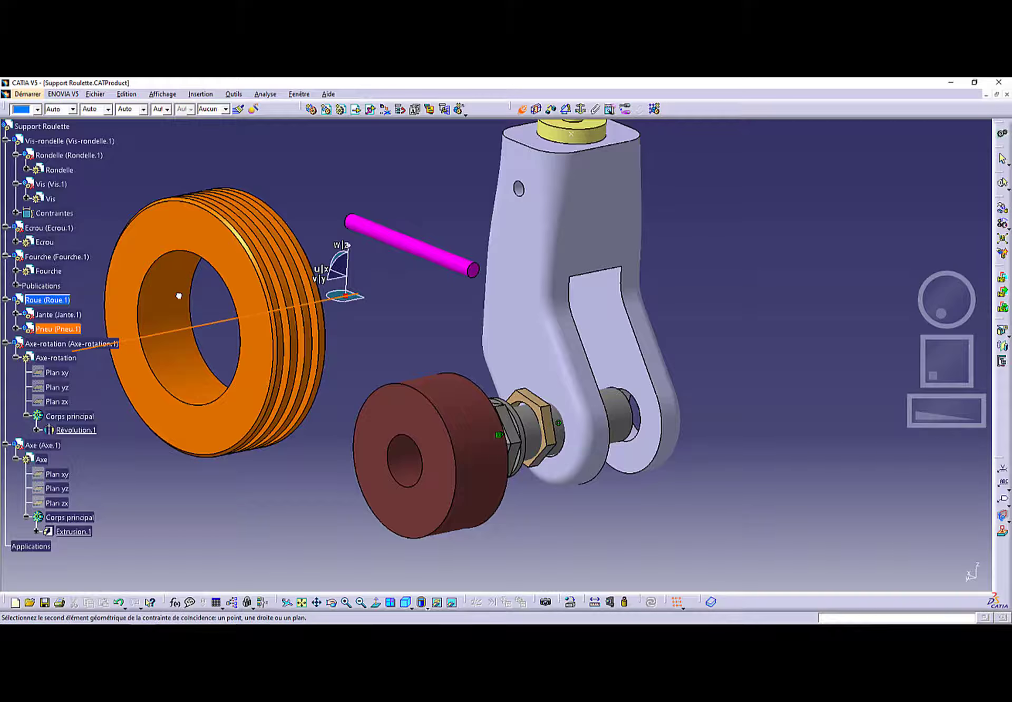
pyautogui.click(397, 454)
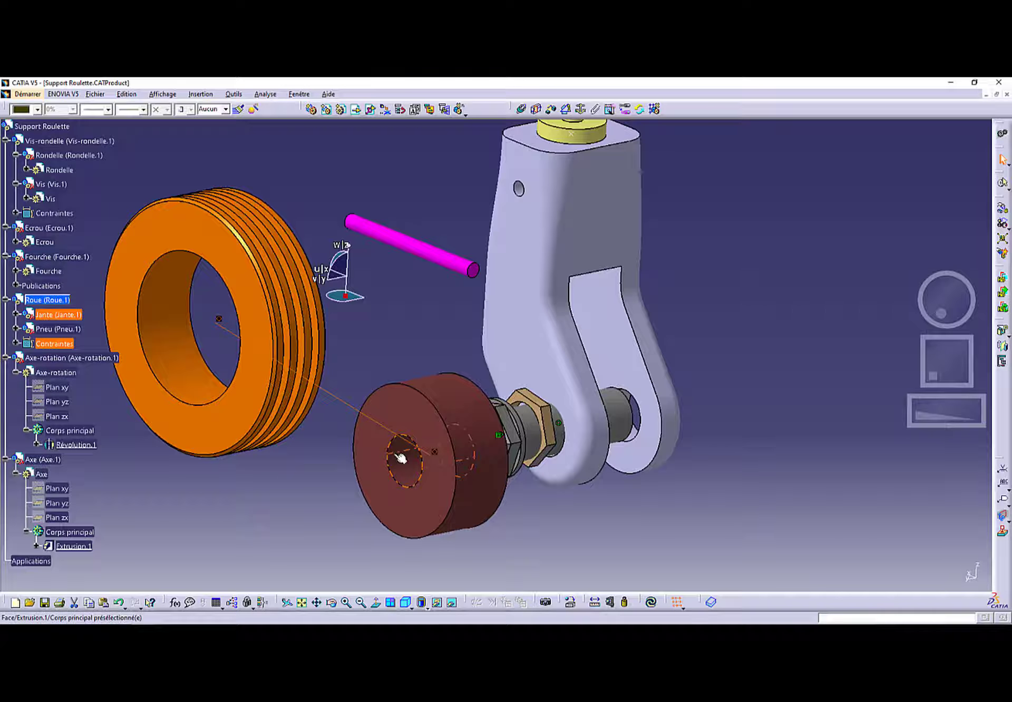
# - Add a coincidence constraint between the front faces of Pneu and Jante with orientation Identique, and update the assembly
pyautogui.click(522, 111)
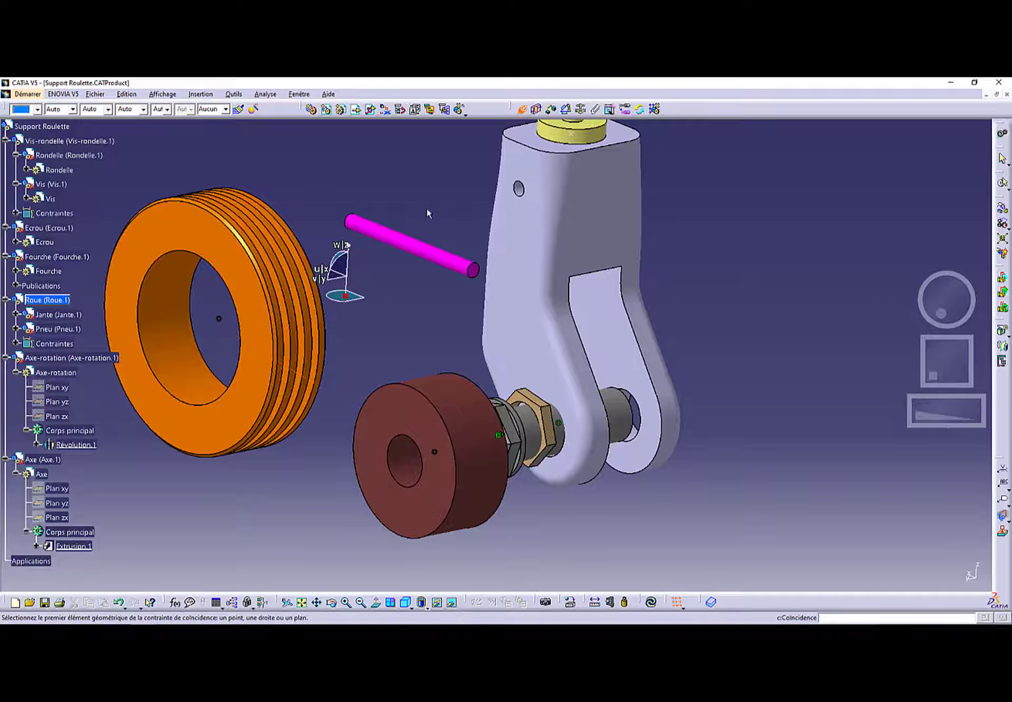
pyautogui.click(163, 230)
pyautogui.click(381, 414)
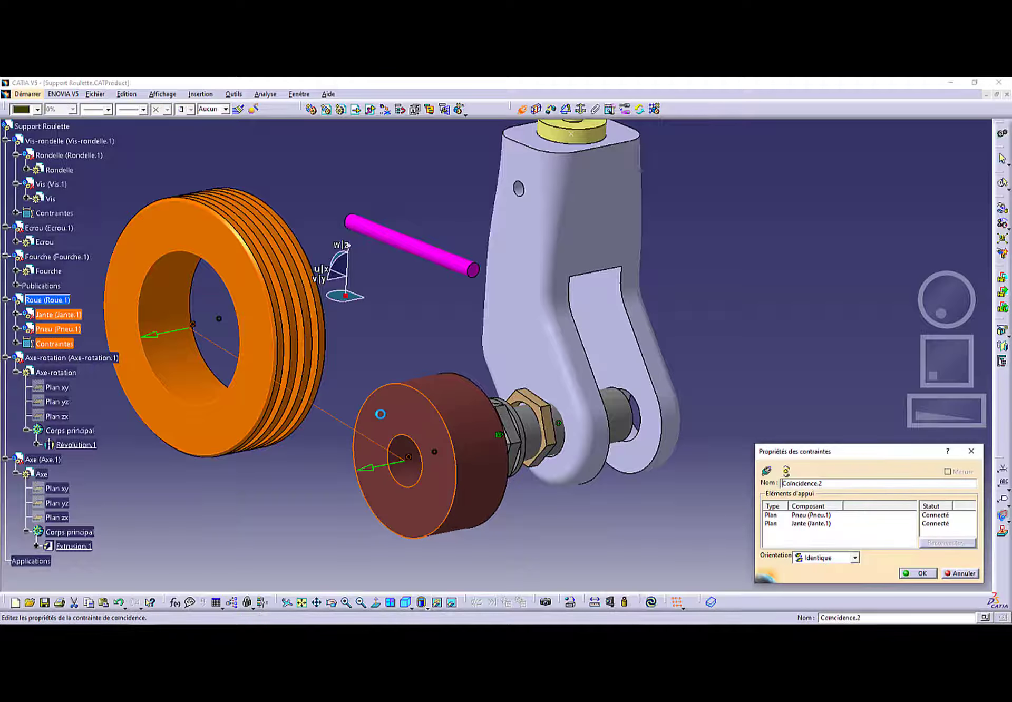
pyautogui.click(918, 573)
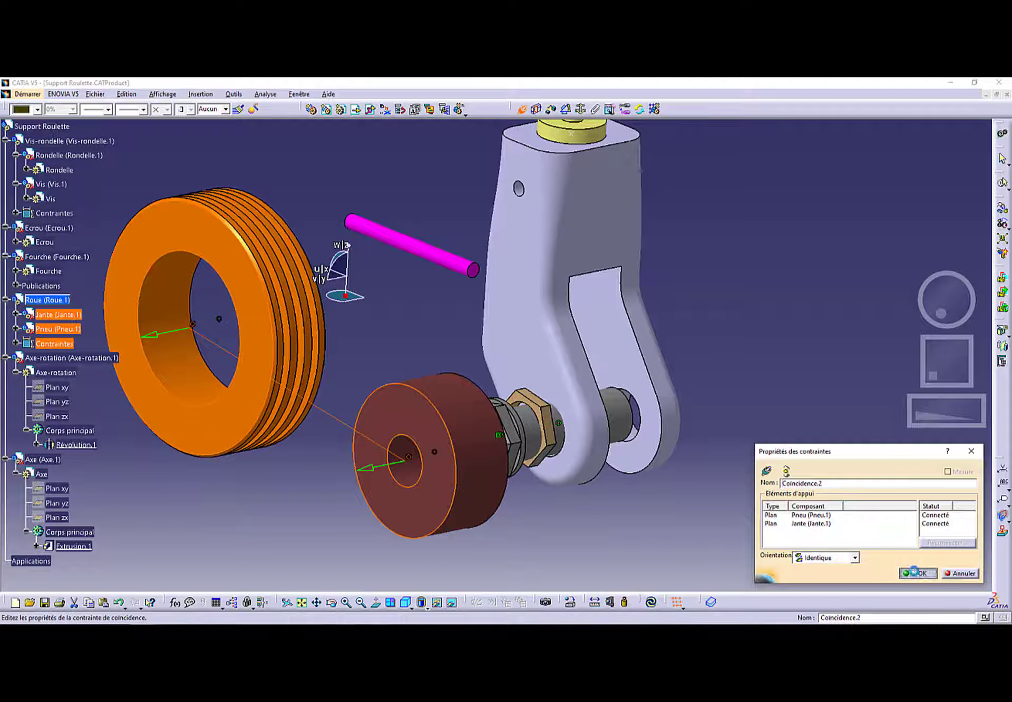
pyautogui.click(650, 601)
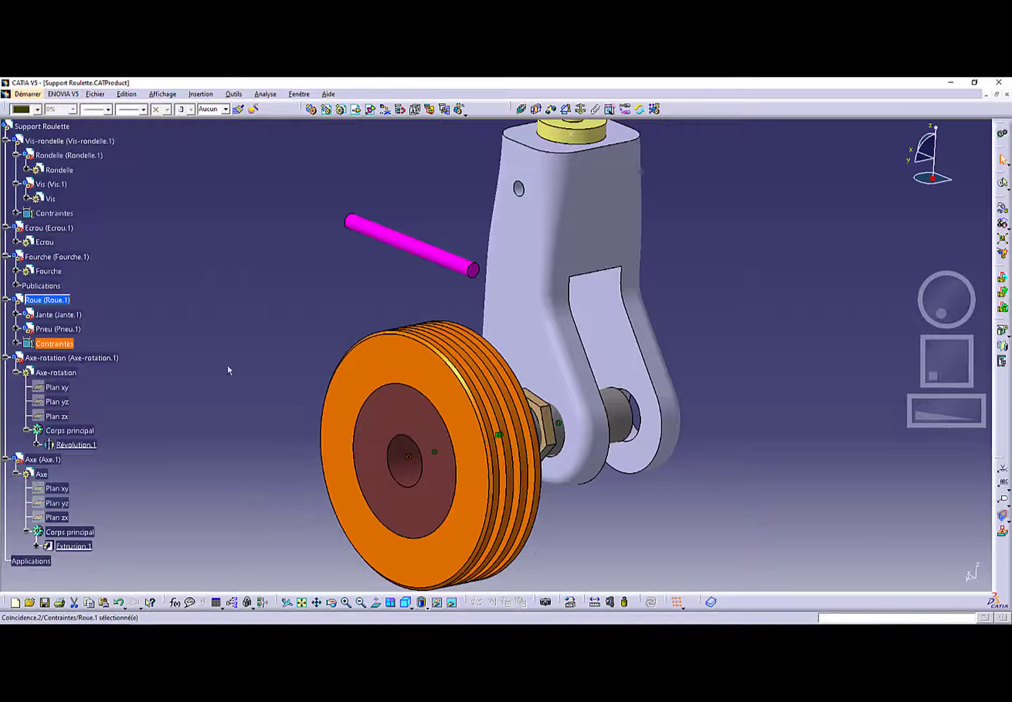
# - Activate Support Roulette and move the whole Roue subassembly up and away from the fork and screw with the compass
pyautogui.click(40, 129)
pyautogui.moveTo(932, 177); pyautogui.dragTo(389, 407)
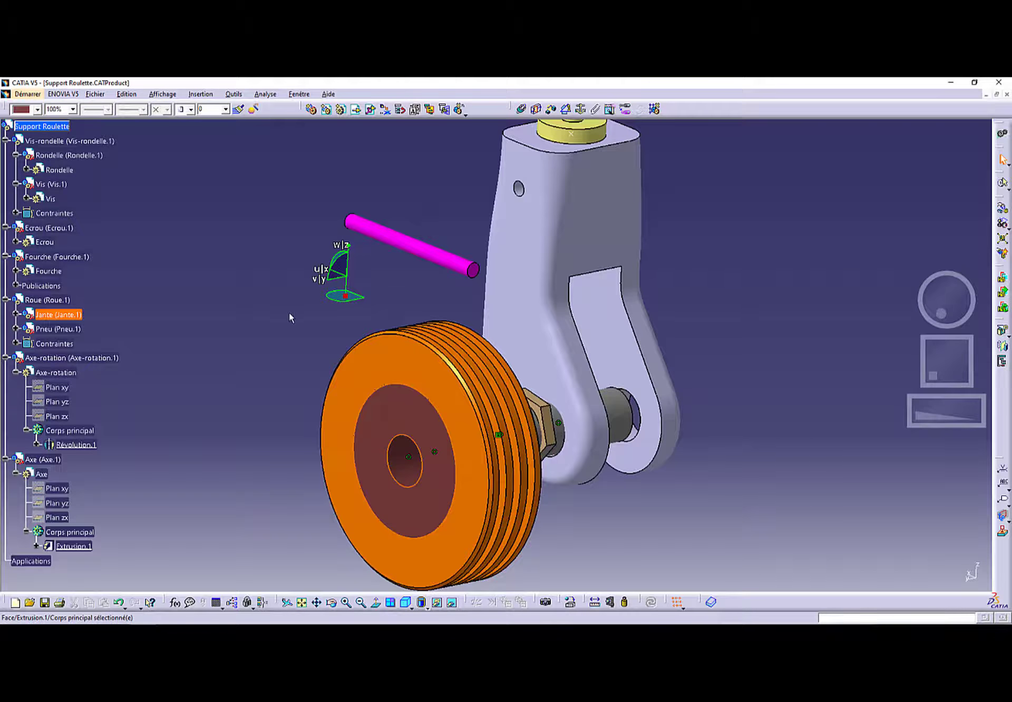
pyautogui.click(103, 305)
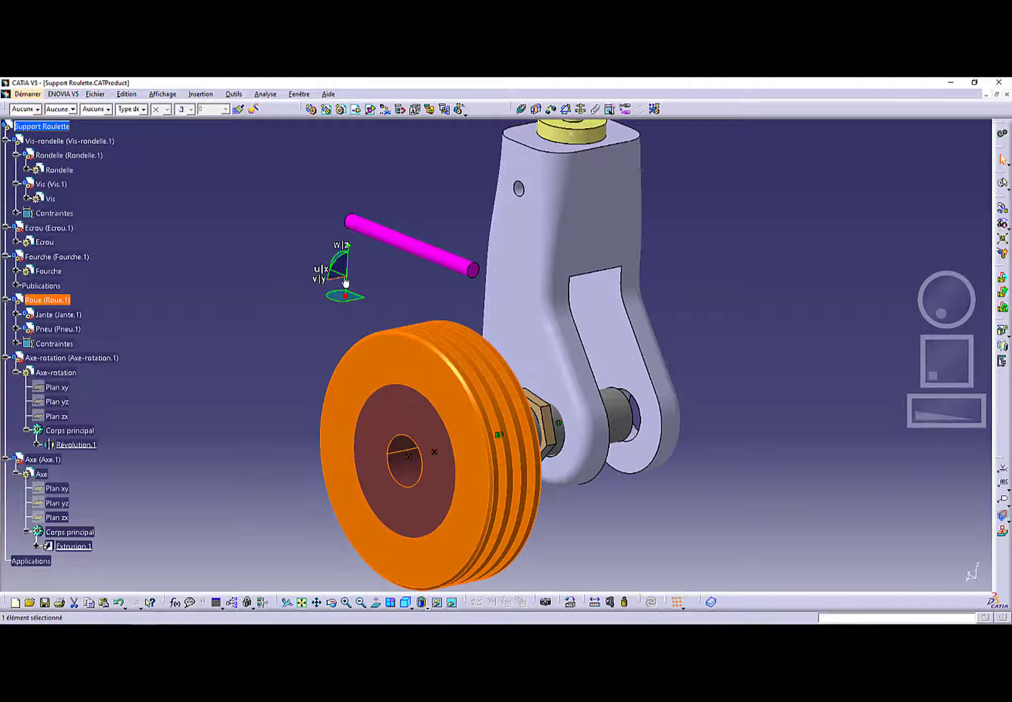
pyautogui.moveTo(340, 299); pyautogui.dragTo(189, 193)
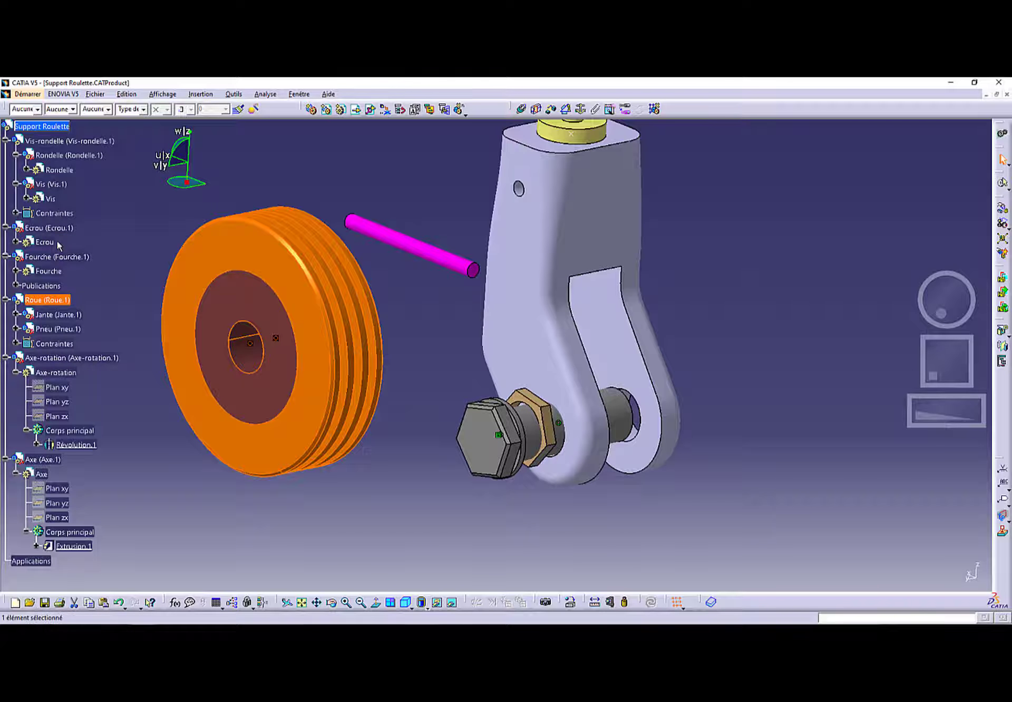
# - Move the Vis-rondelle subassembly out of the fork to below the wheel with the compass, and detach the compass
pyautogui.click(68, 141)
pyautogui.moveTo(187, 181); pyautogui.dragTo(462, 428)
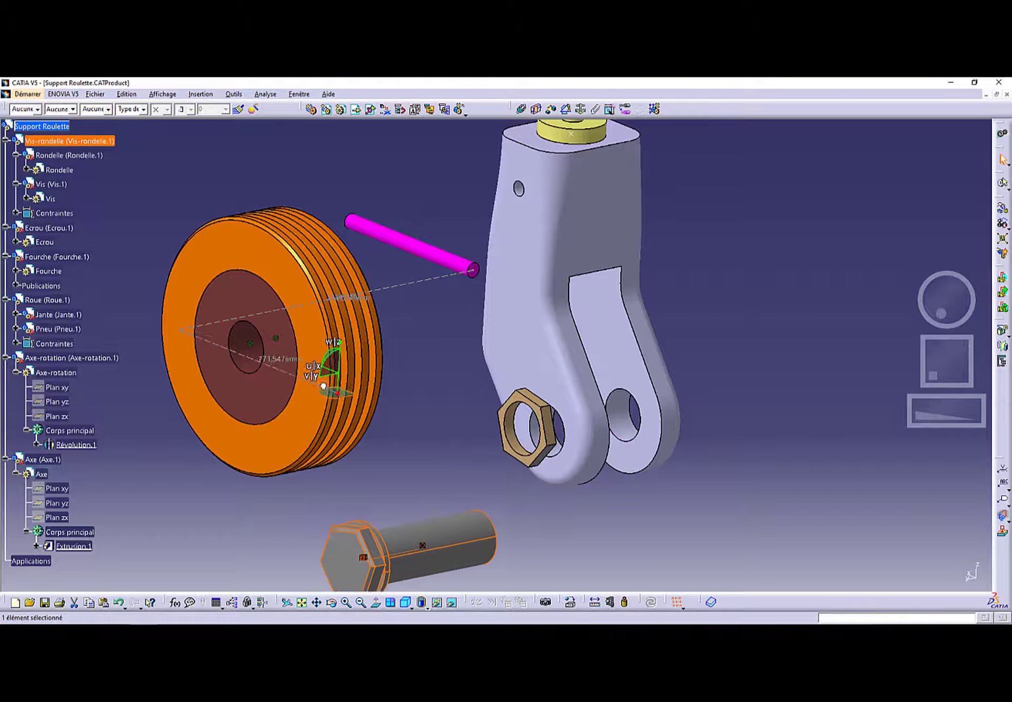
pyautogui.moveTo(460, 479); pyautogui.dragTo(451, 300, button='middle')
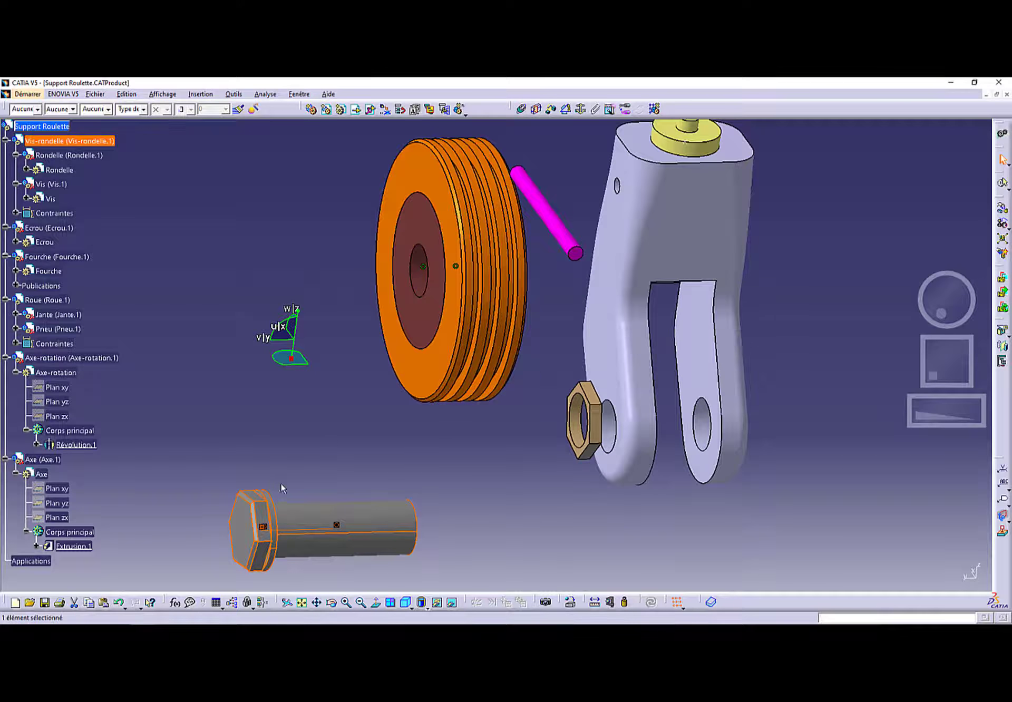
pyautogui.moveTo(291, 359); pyautogui.dragTo(879, 226)
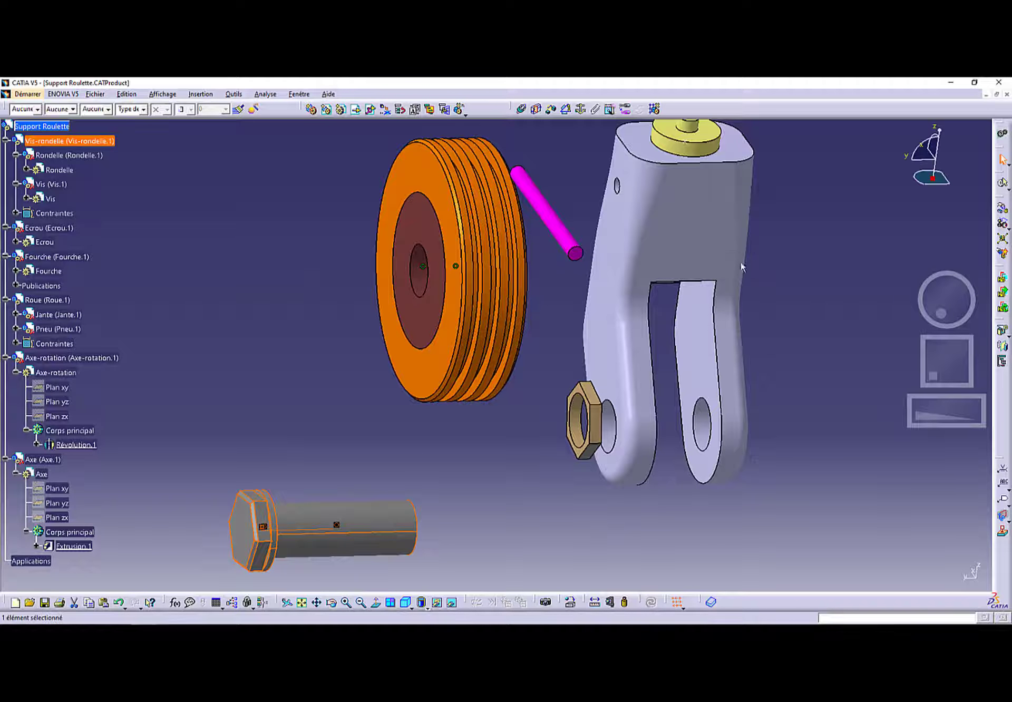
# - Turn off the compass's automatic positioning on the selected object and keep Support Roulette as the active product
pyautogui.rightClick(944, 182)
pyautogui.click(904, 285)
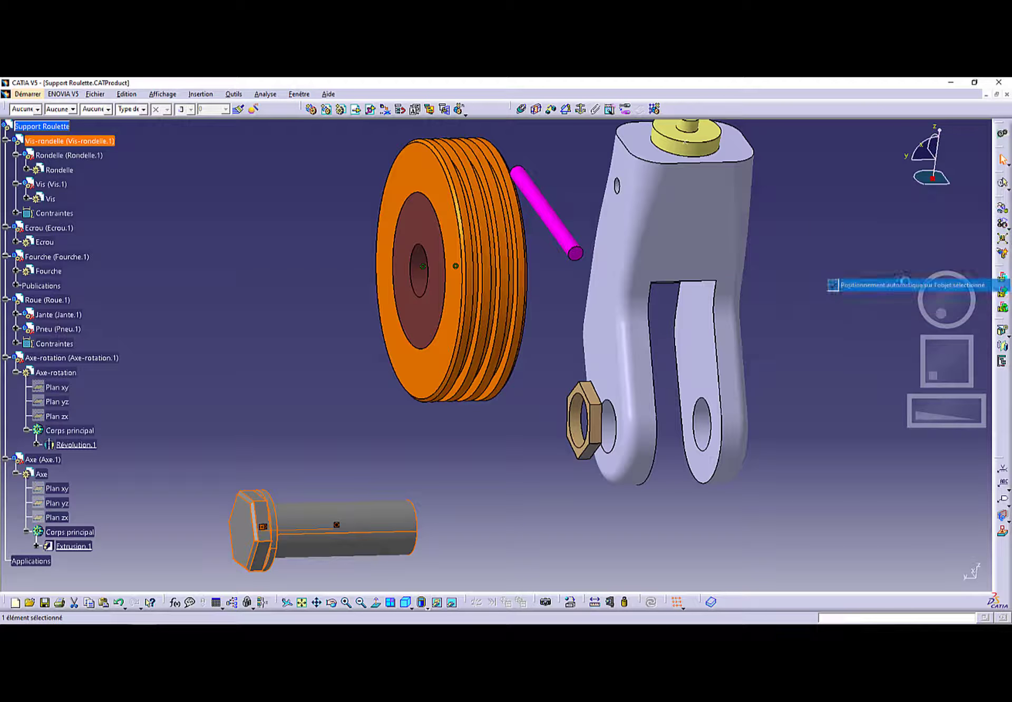
pyautogui.click(44, 128)
pyautogui.click(231, 346)
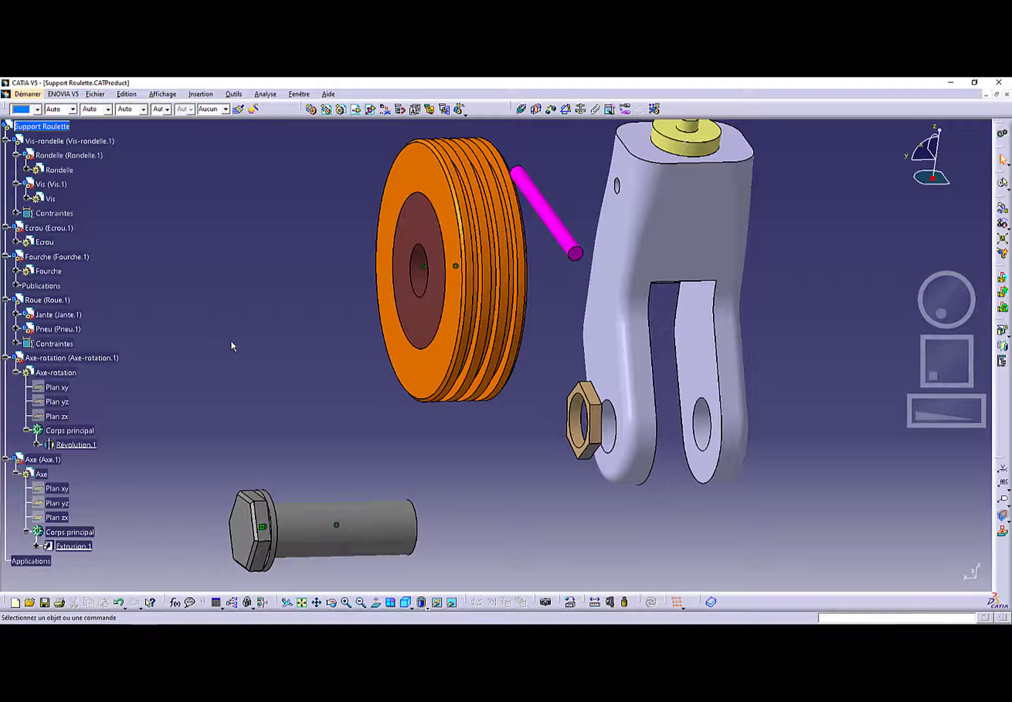
pyautogui.moveTo(293, 343); pyautogui.dragTo(259, 359, button='middle')
pyautogui.click(46, 129)
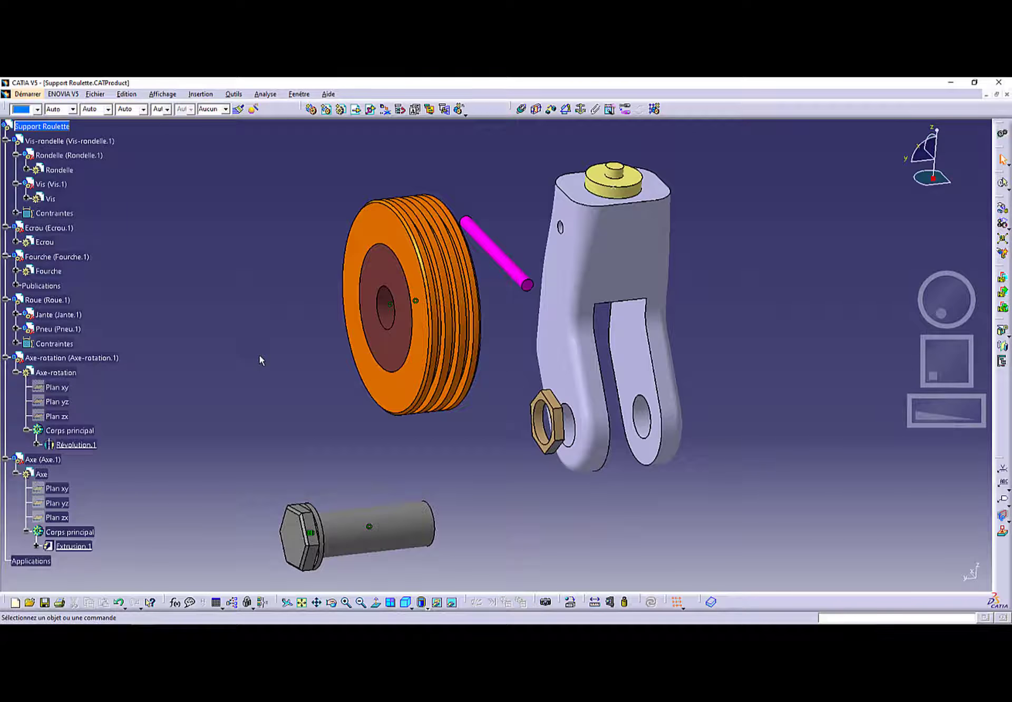
# - Switch to the exercise PDF, read the positioning instructions on pages 19 and 20, and return to CATIA V5
pyautogui.hotkey('alt', 'Tab')
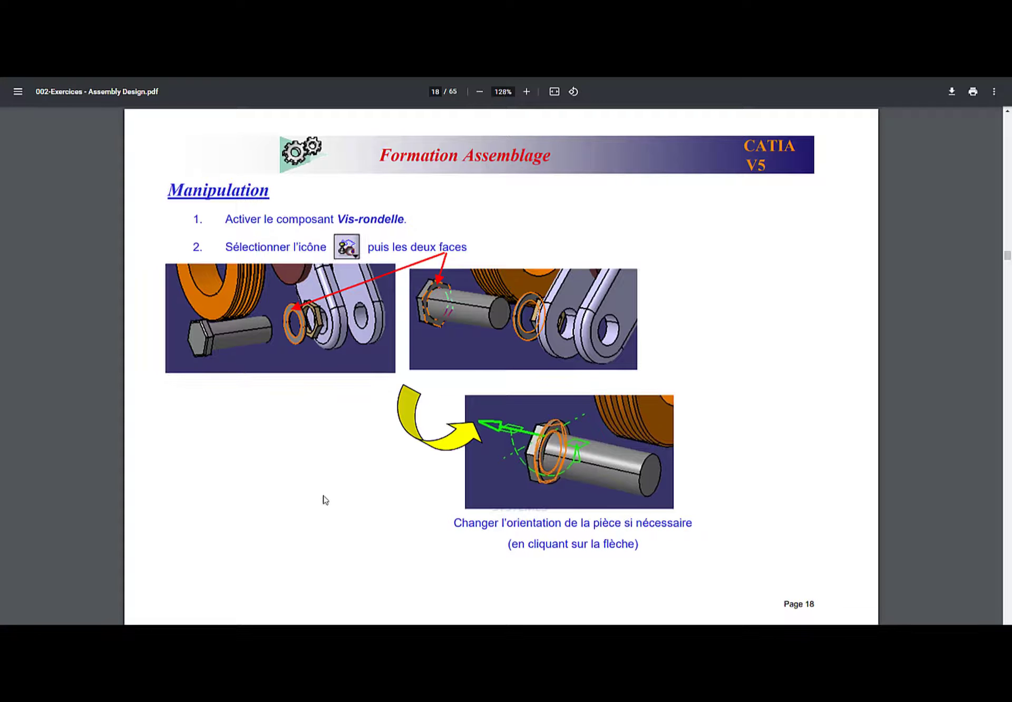
pyautogui.press('Right')
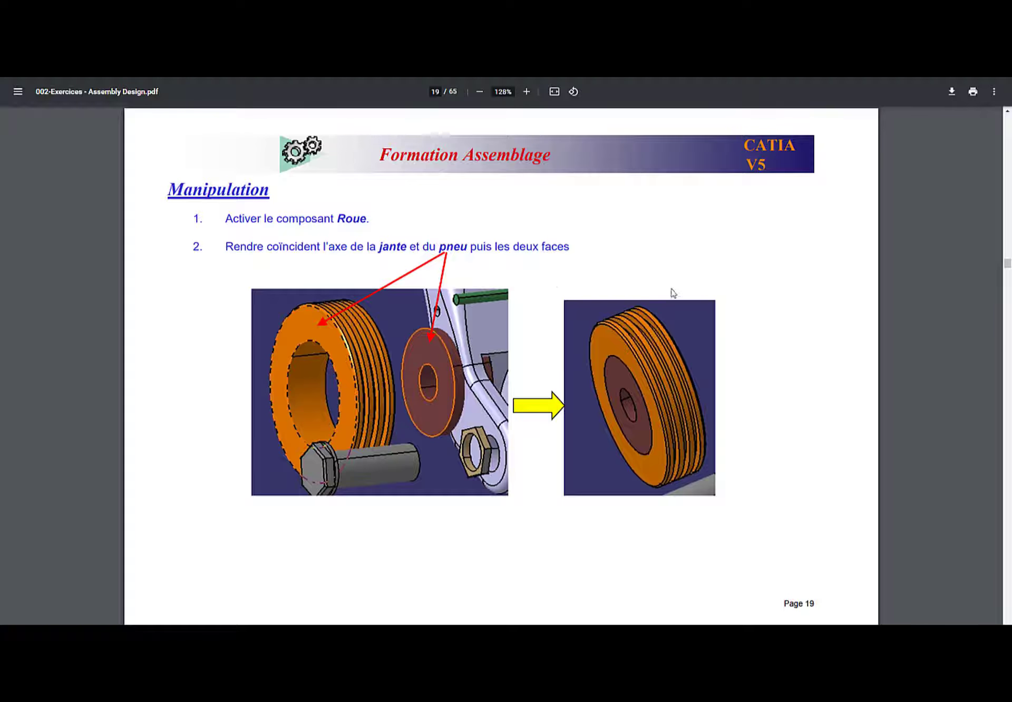
pyautogui.press('Right')
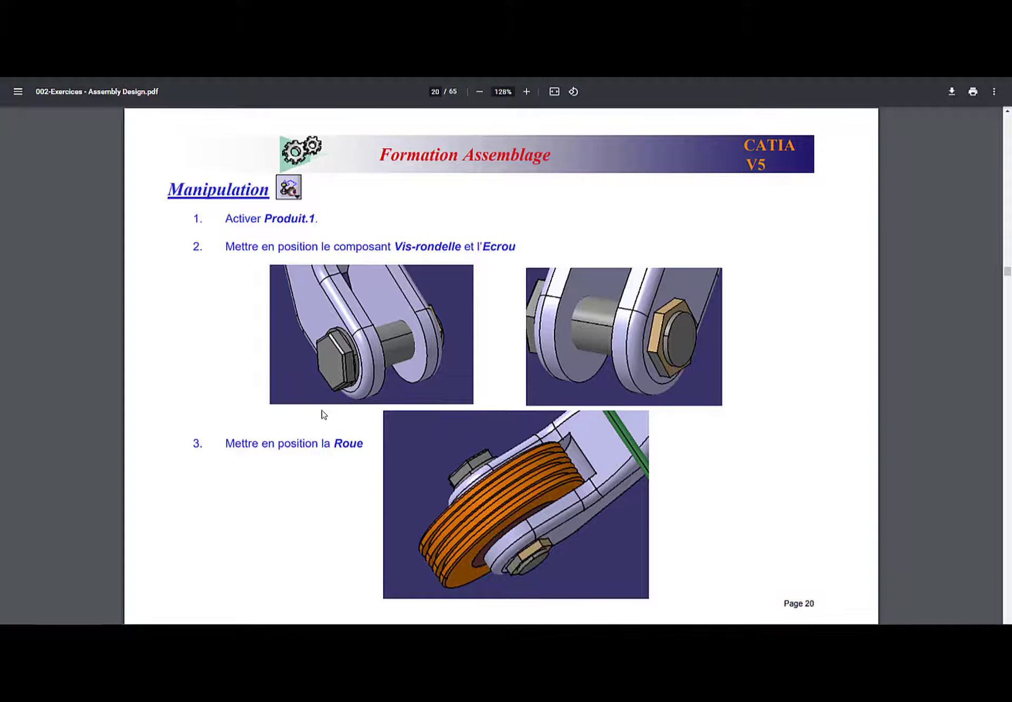
pyautogui.hotkey('alt', 'Tab')
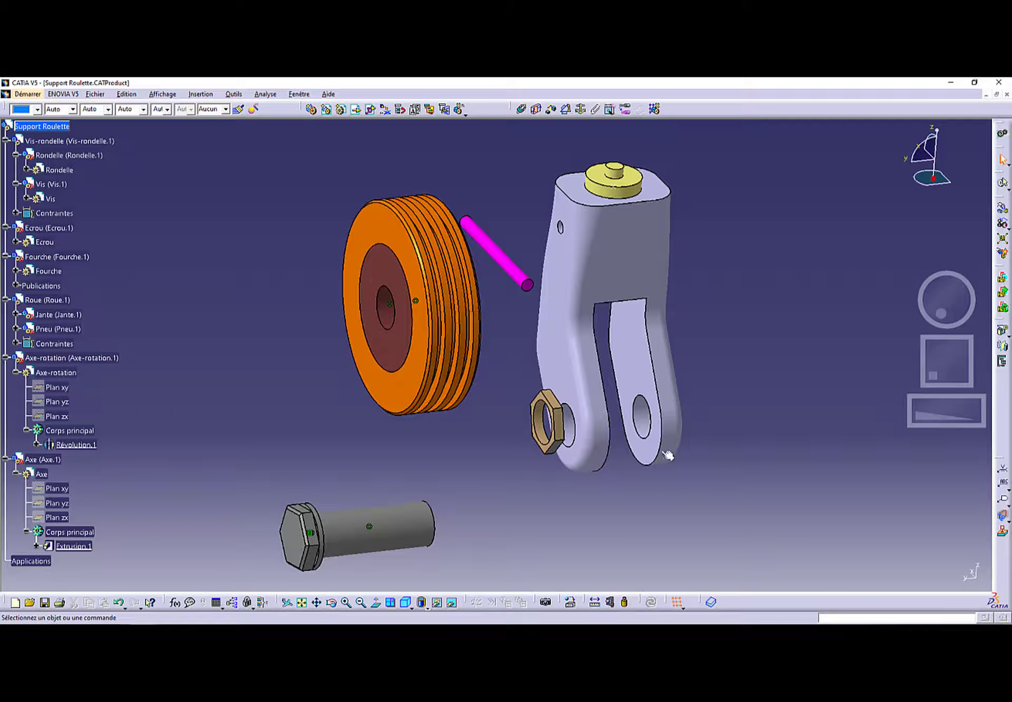
pyautogui.hotkey('alt', 'Tab')
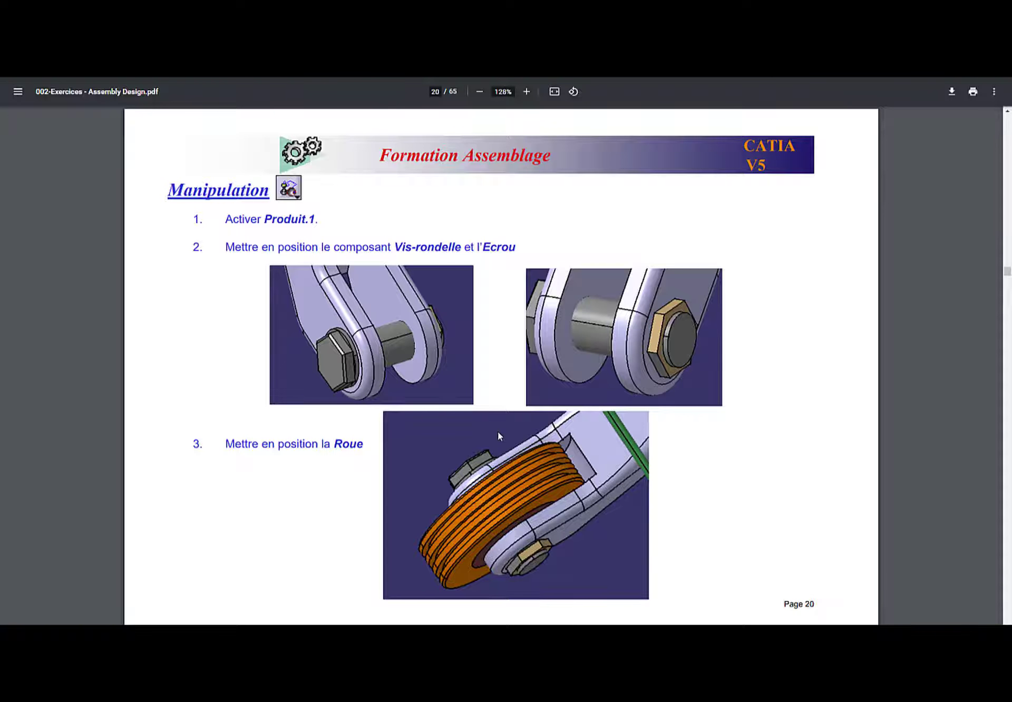
pyautogui.hotkey('alt', 'Tab')
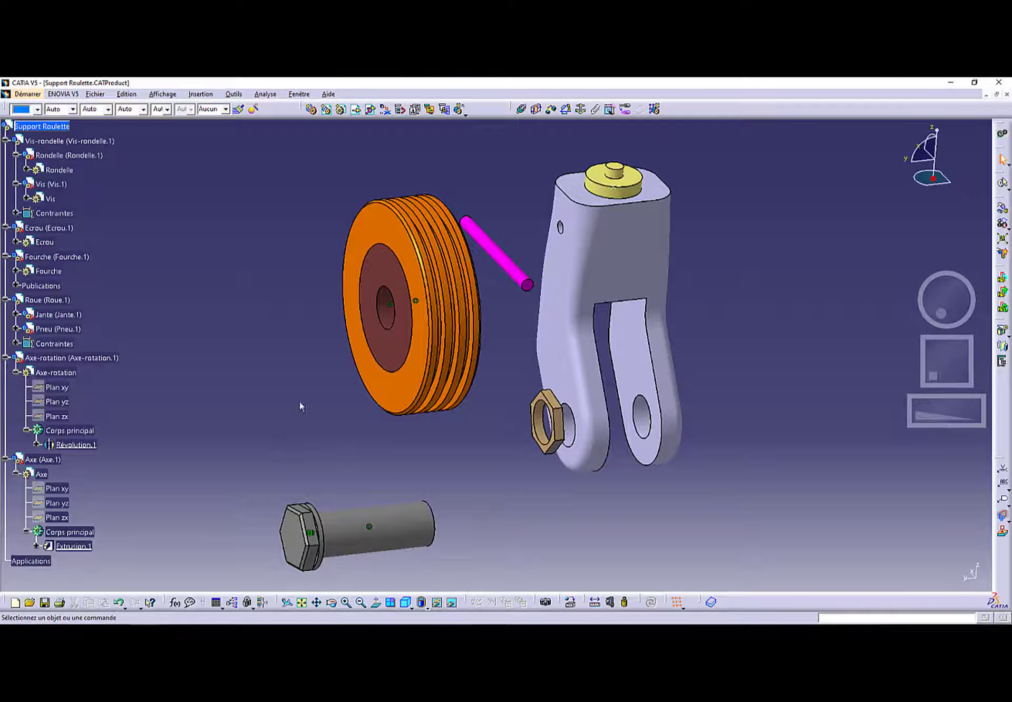
# - Fix the Fourche component in space in the Support Roulette assembly
pyautogui.click(53, 129)
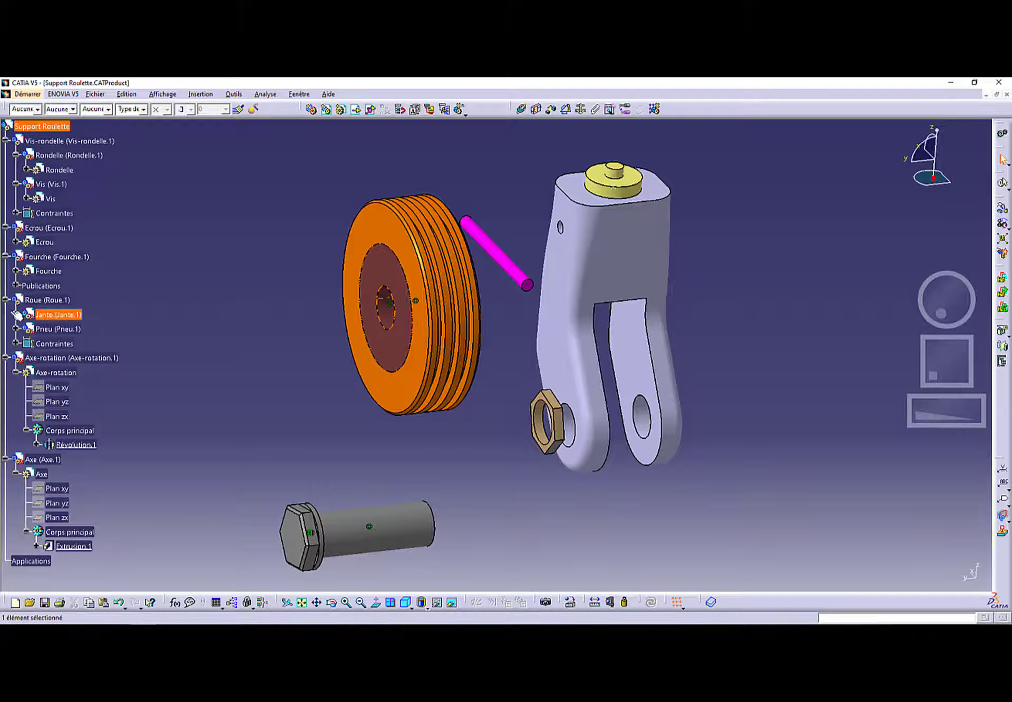
pyautogui.click(580, 109)
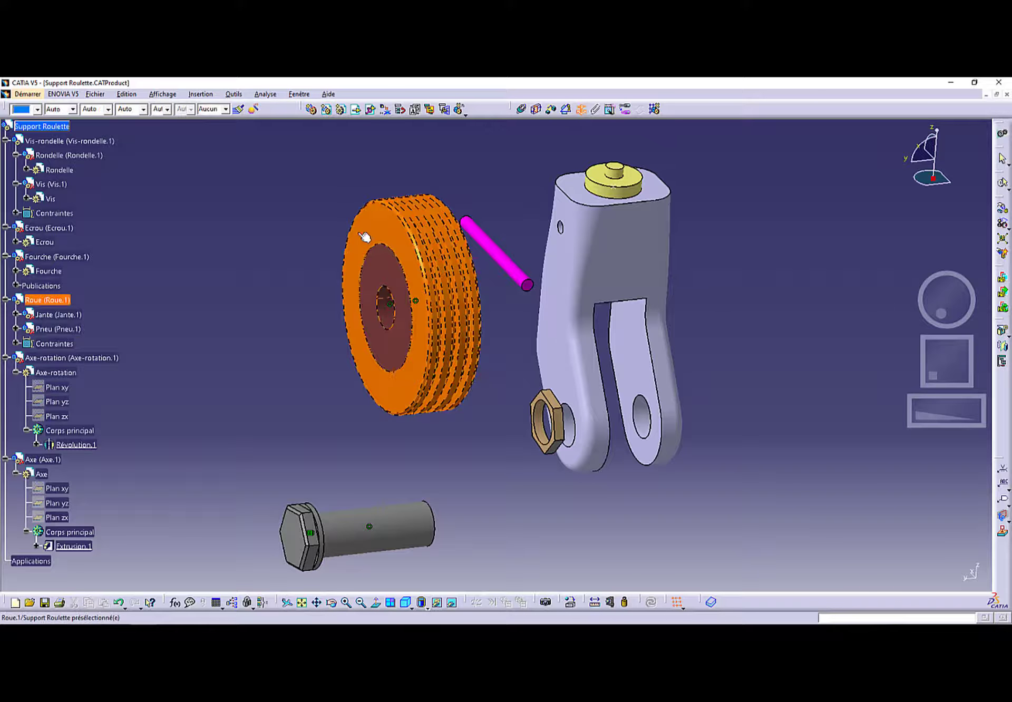
pyautogui.click(44, 258)
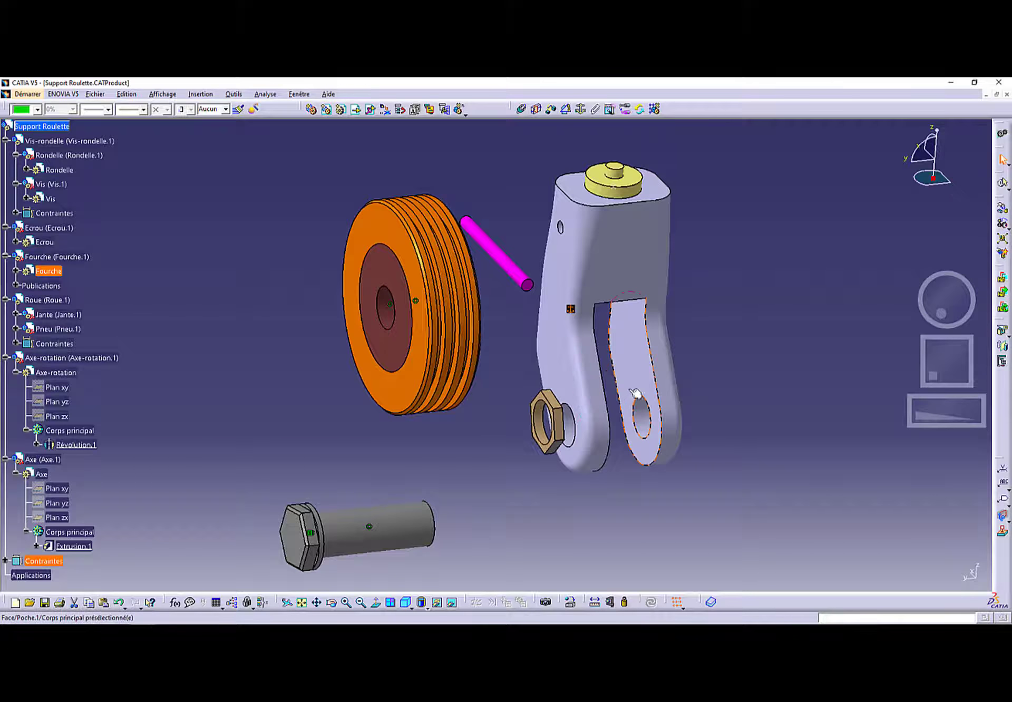
# - Add a contact constraint between the side face of the wheel's rim (Jante) and the inner face of the fork leg nearest the nut
pyautogui.moveTo(592, 375); pyautogui.dragTo(546, 333, button='middle')
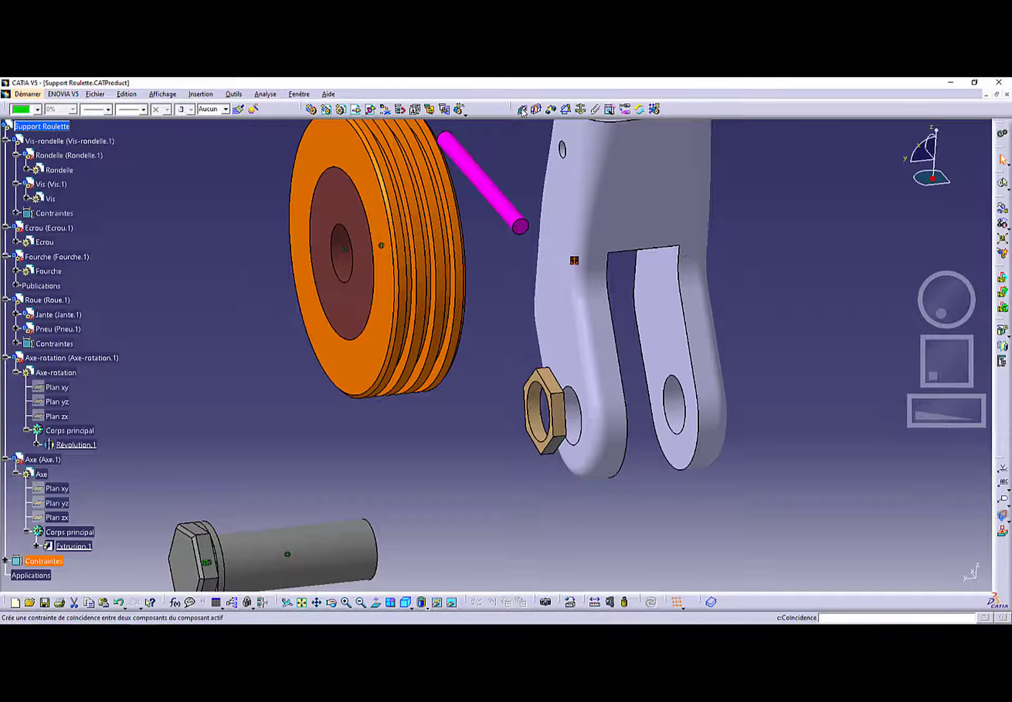
pyautogui.click(536, 111)
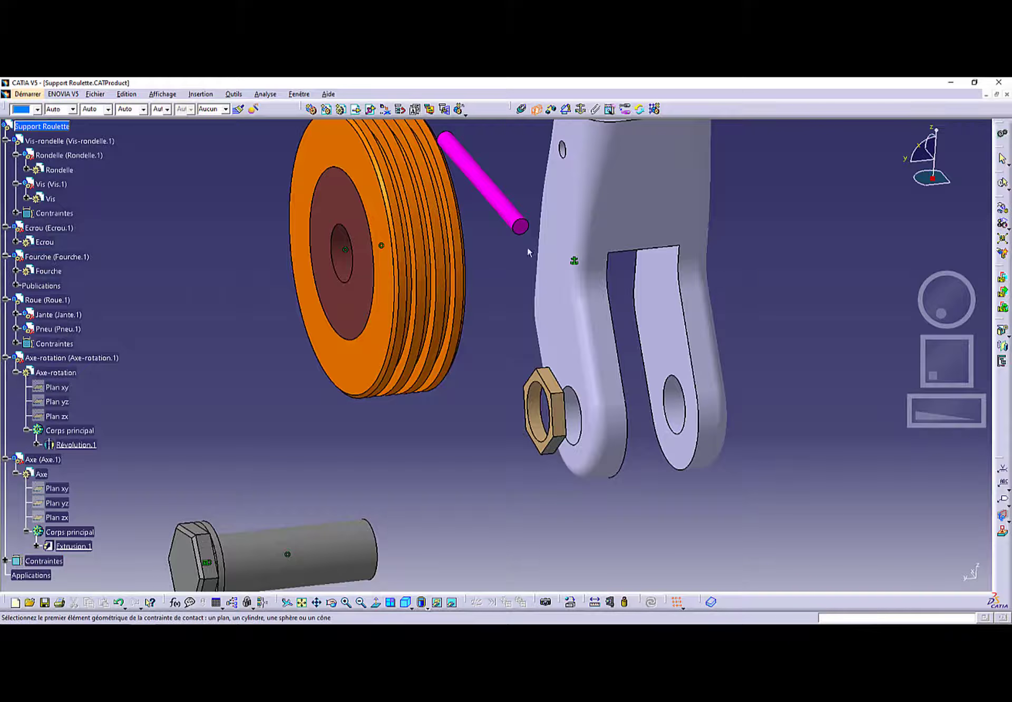
pyautogui.click(341, 200)
pyautogui.moveTo(490, 443); pyautogui.dragTo(343, 402, button='middle')
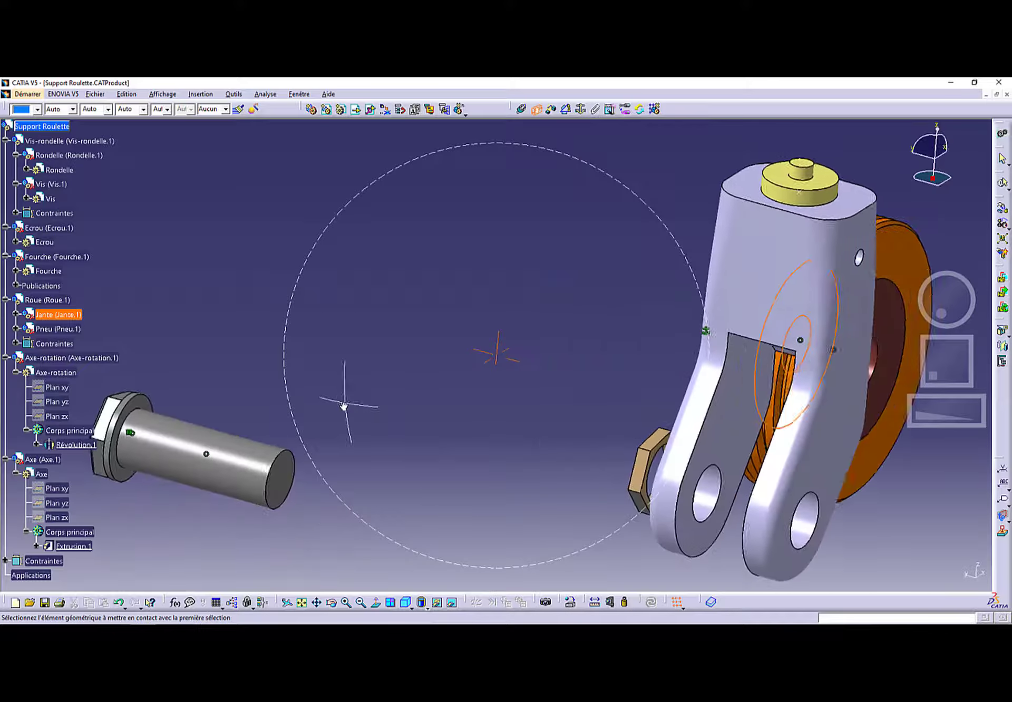
pyautogui.click(726, 437)
pyautogui.moveTo(531, 419); pyautogui.dragTo(583, 467, button='middle')
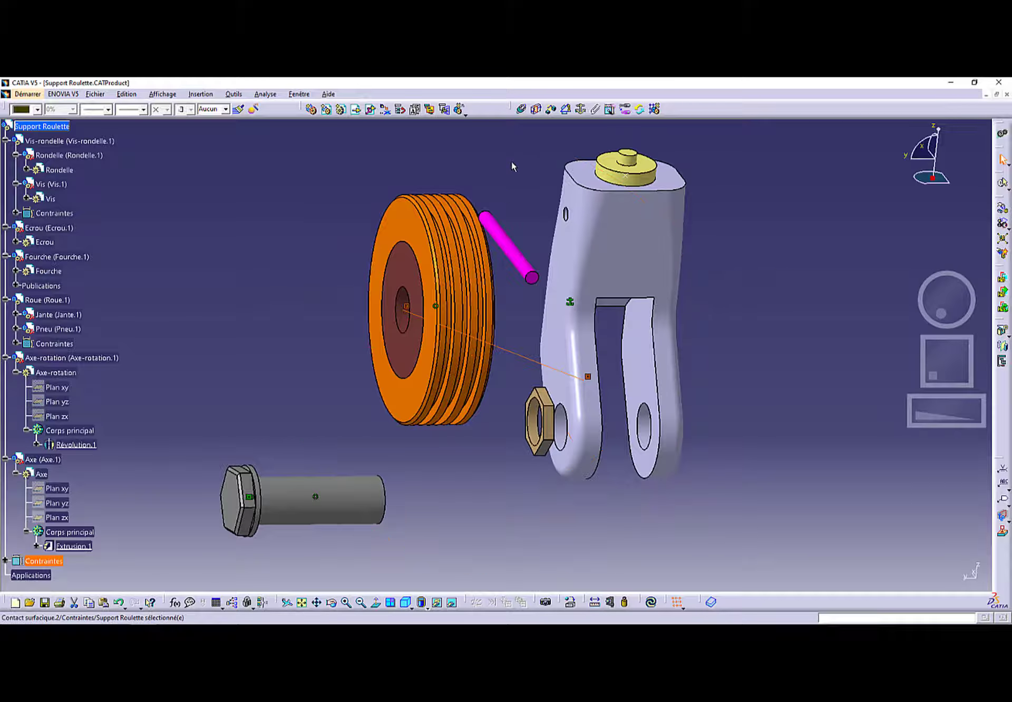
# - Make the rim's bore axis coincident with the axis of the fork's lower hole, and update the assembly
pyautogui.click(521, 109)
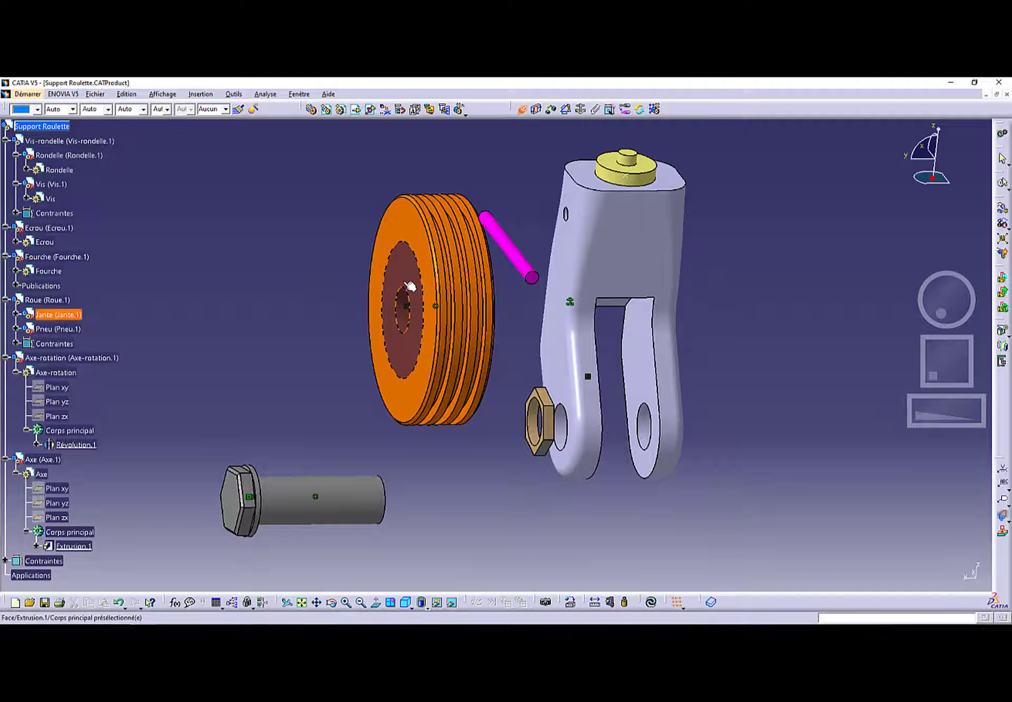
pyautogui.click(403, 303)
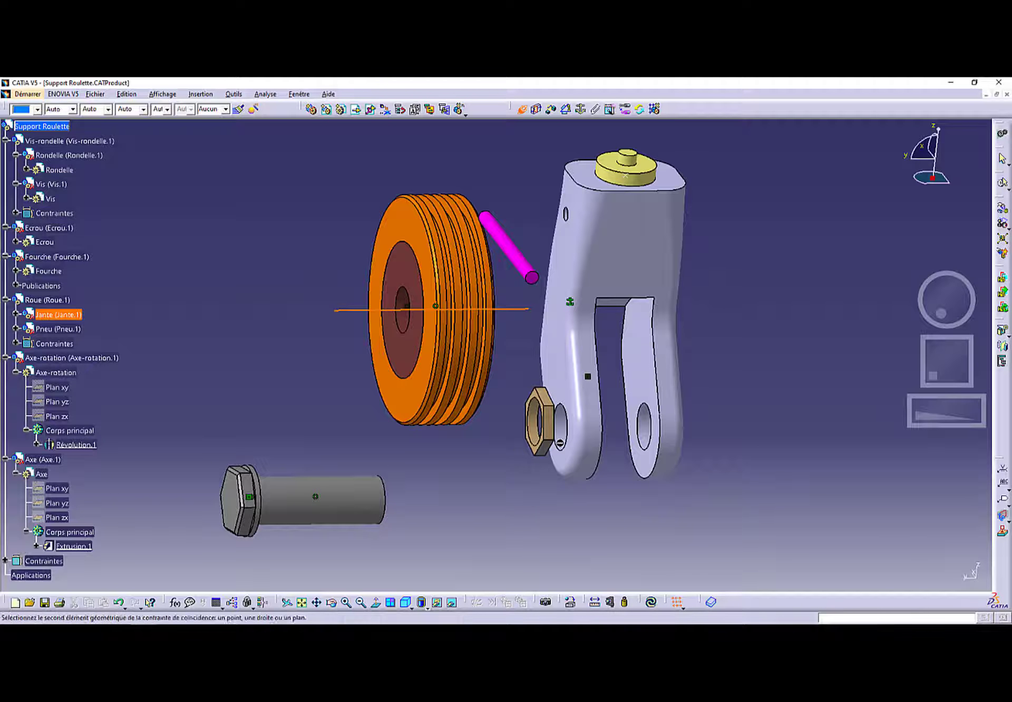
pyautogui.click(567, 437)
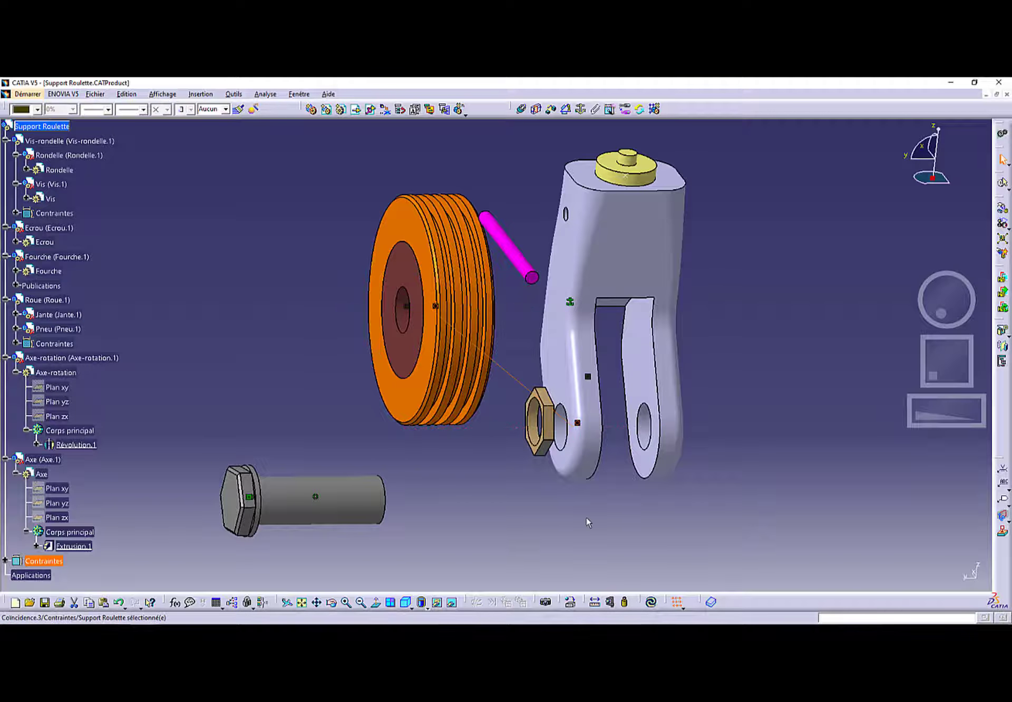
pyautogui.click(652, 602)
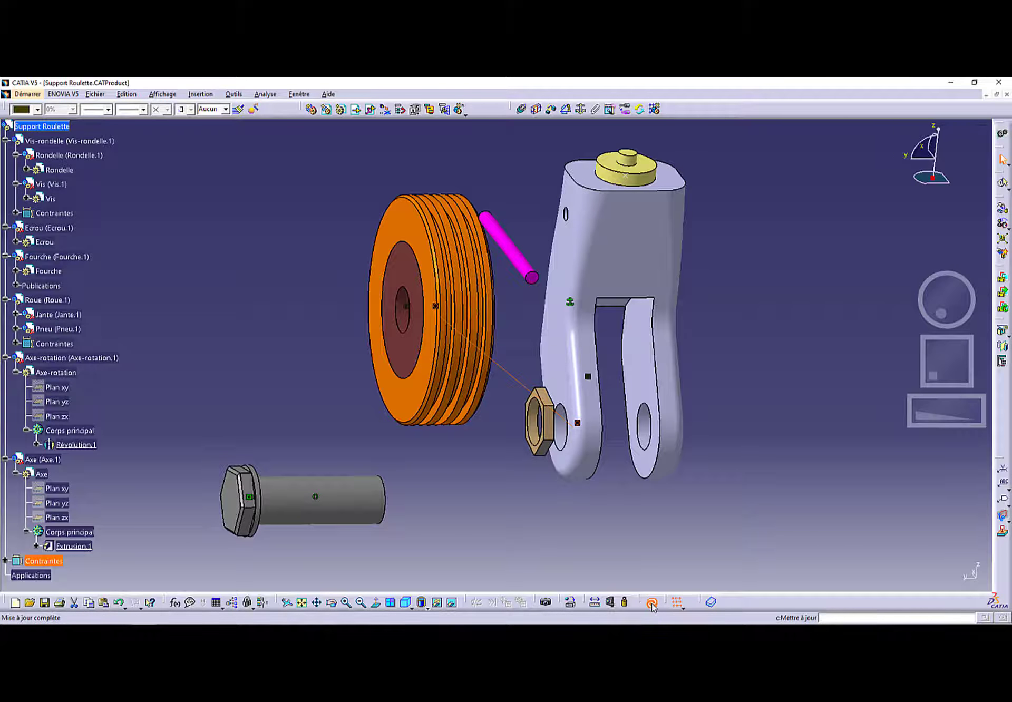
# - Attach the compass to the nut (Ecrou) and move it clear of the fork to the opposite side of the wheel
pyautogui.moveTo(592, 246); pyautogui.dragTo(556, 243, button='middle')
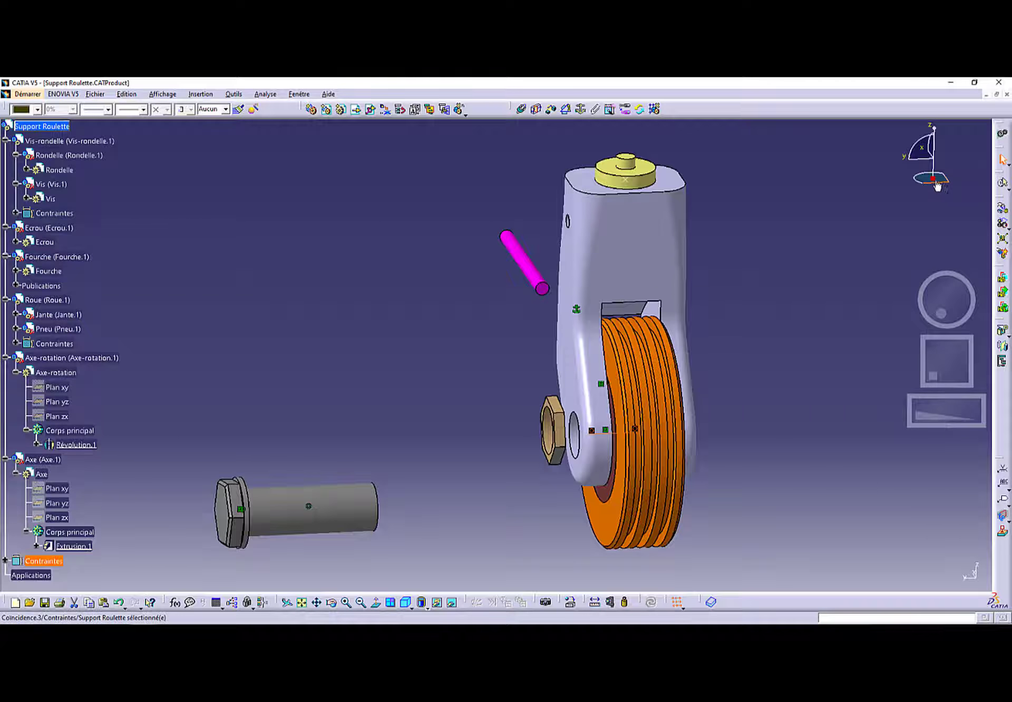
pyautogui.moveTo(935, 184); pyautogui.dragTo(817, 428)
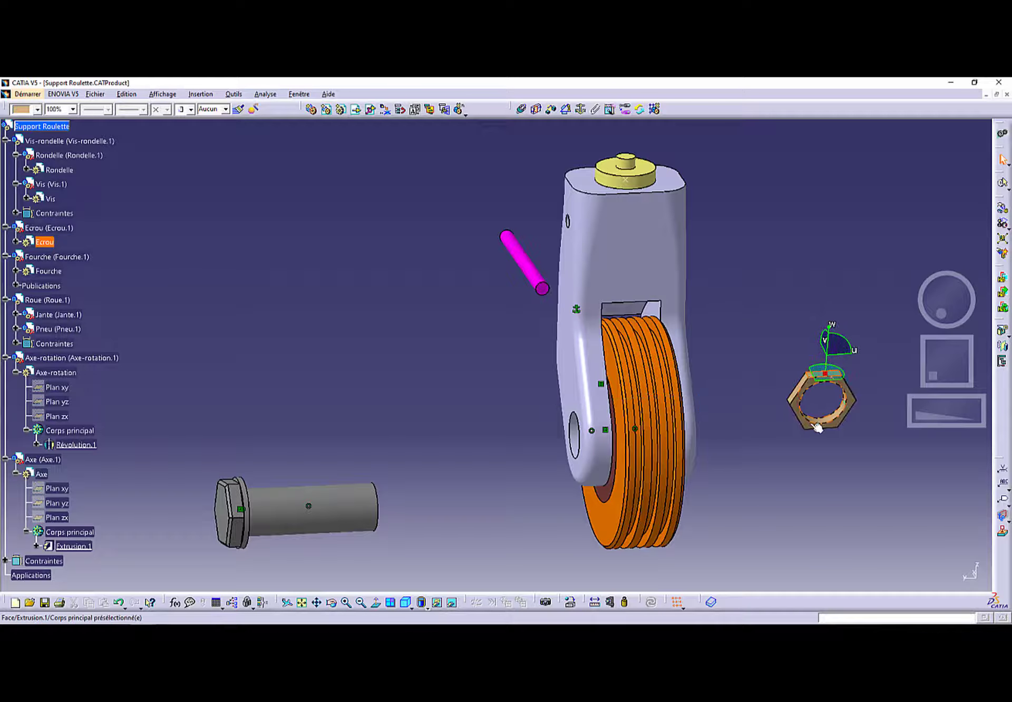
pyautogui.moveTo(745, 425); pyautogui.dragTo(582, 408, button='middle')
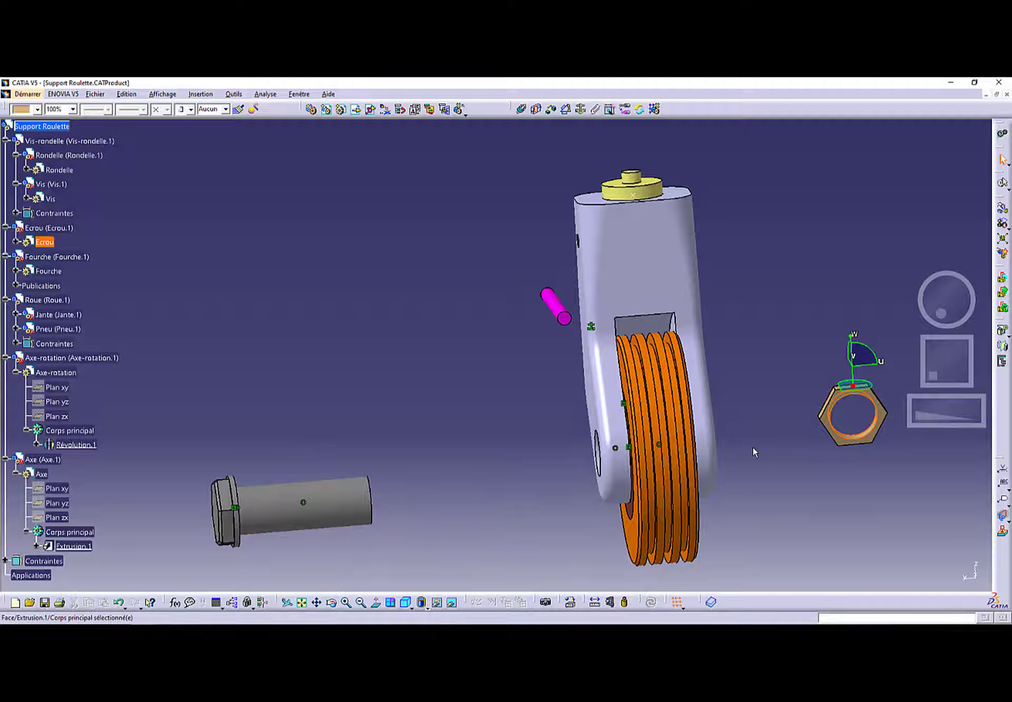
# - Try to make the nut's axis coincident with the screw's axis
pyautogui.click(522, 109)
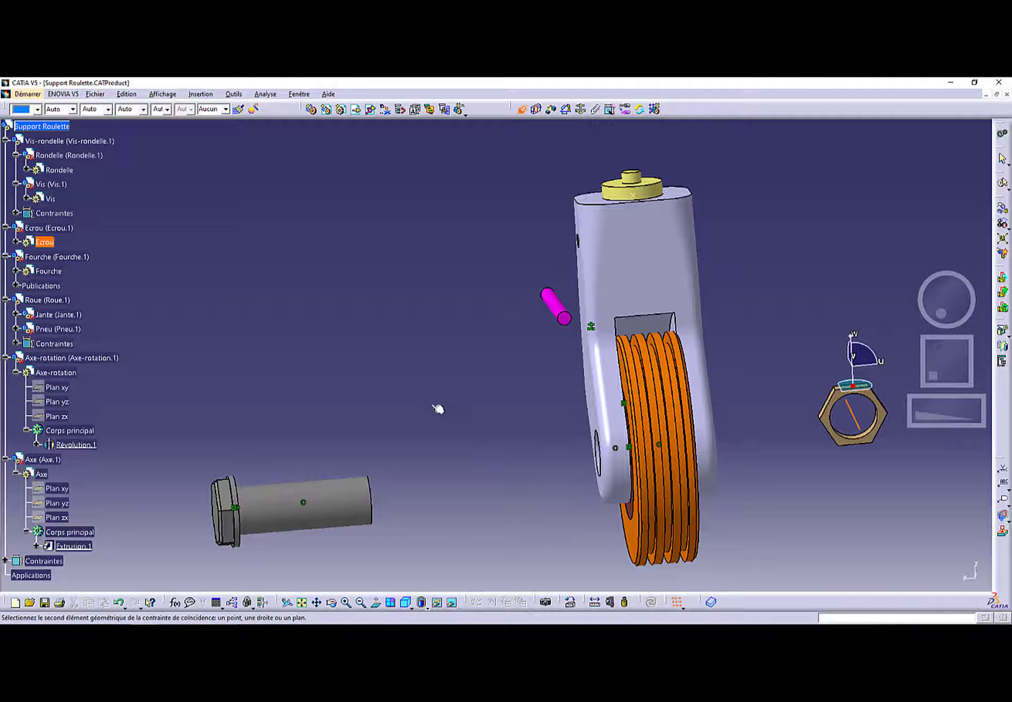
pyautogui.click(332, 500)
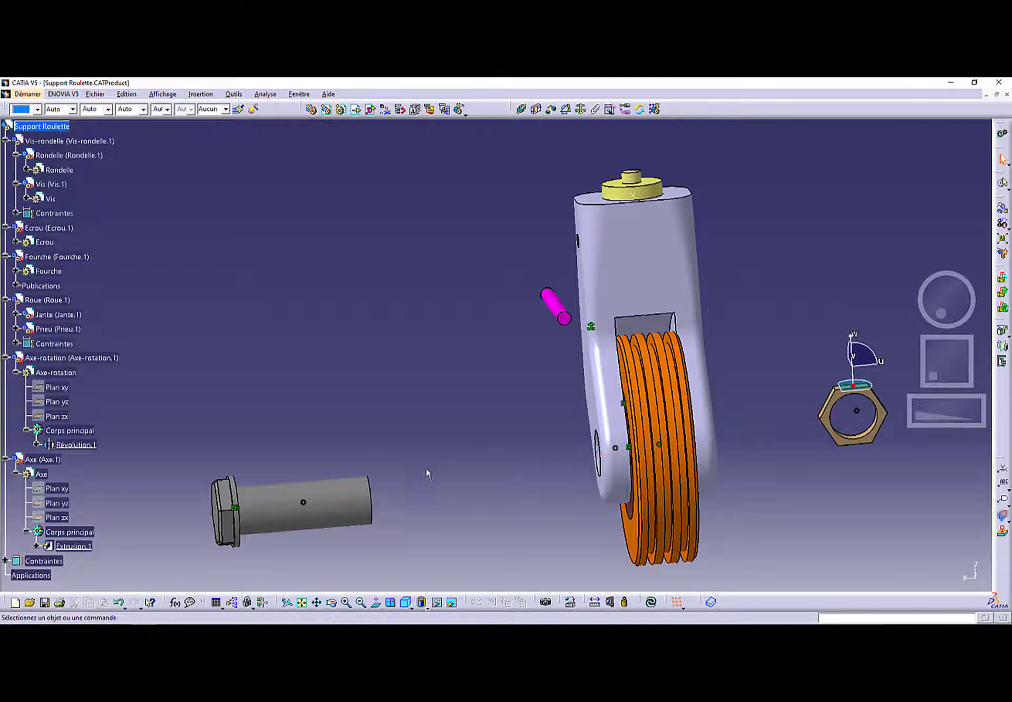
pyautogui.click(354, 342)
# - Detach the compass from the nut and make the screw's axis coincident with the axis of the fork's lower hole
pyautogui.moveTo(852, 386); pyautogui.dragTo(833, 232)
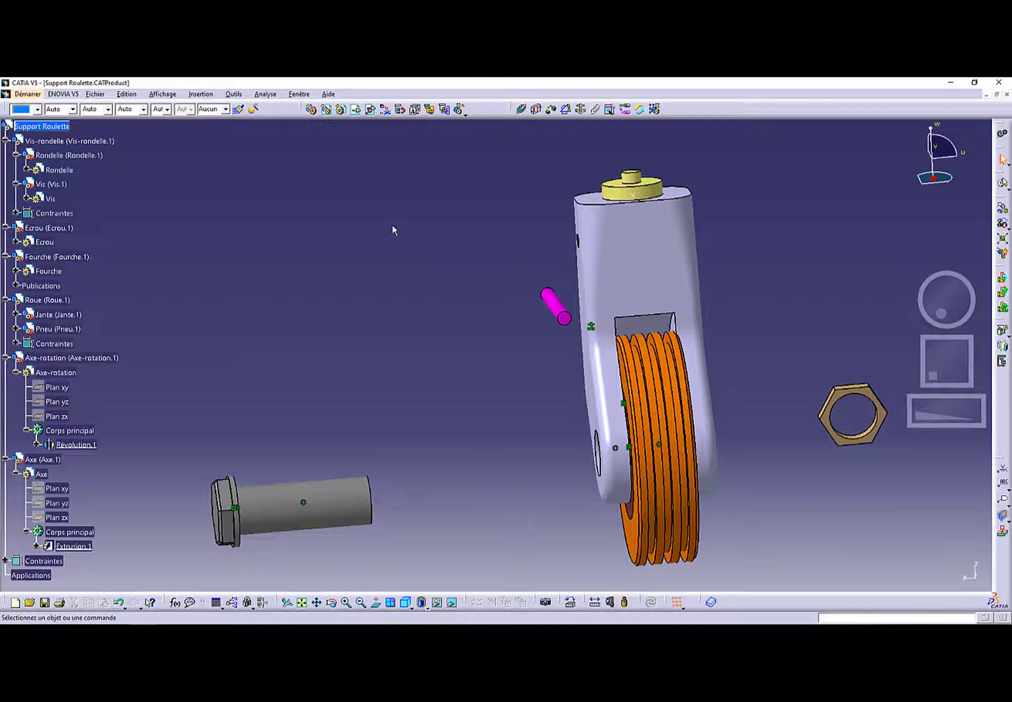
pyautogui.click(522, 112)
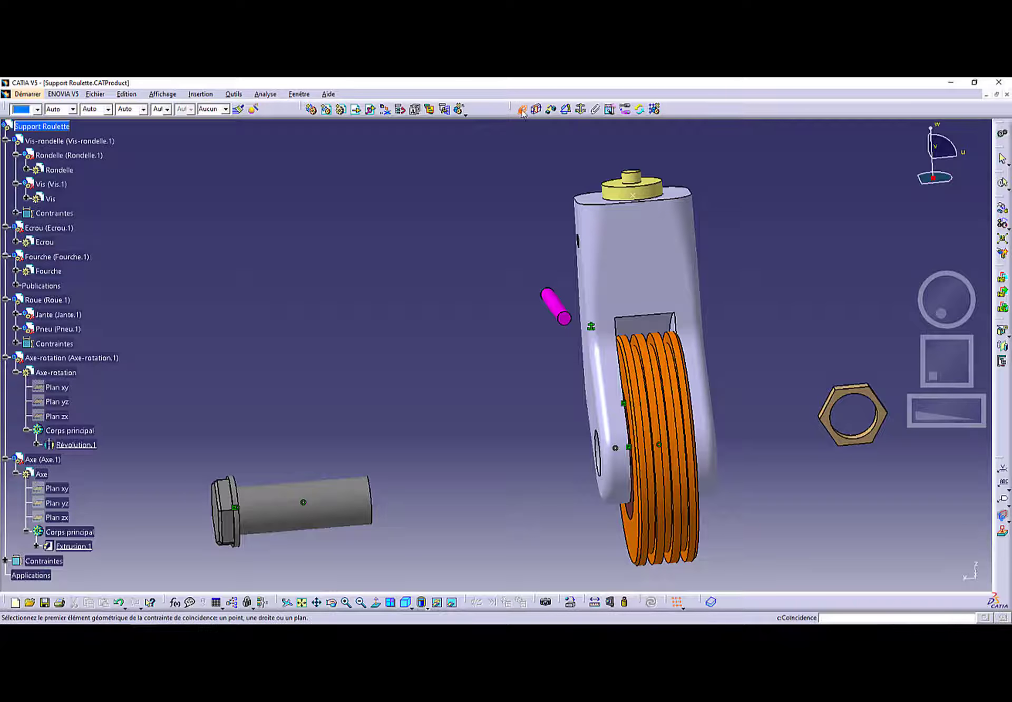
pyautogui.click(290, 504)
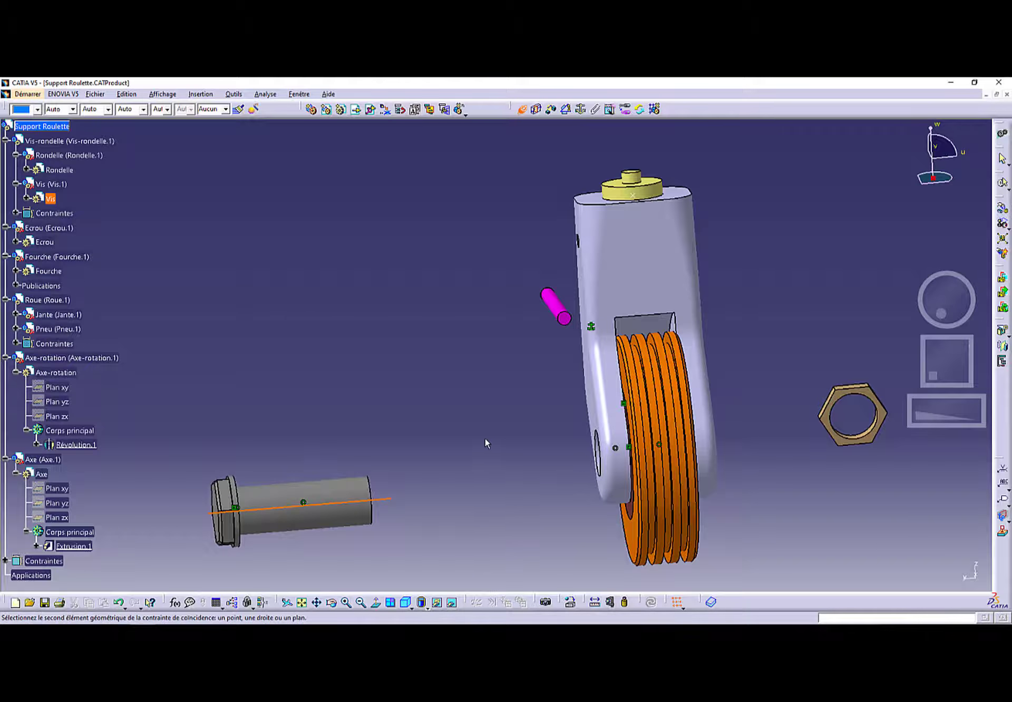
pyautogui.moveTo(485, 443); pyautogui.dragTo(573, 447, button='middle')
pyautogui.click(580, 441)
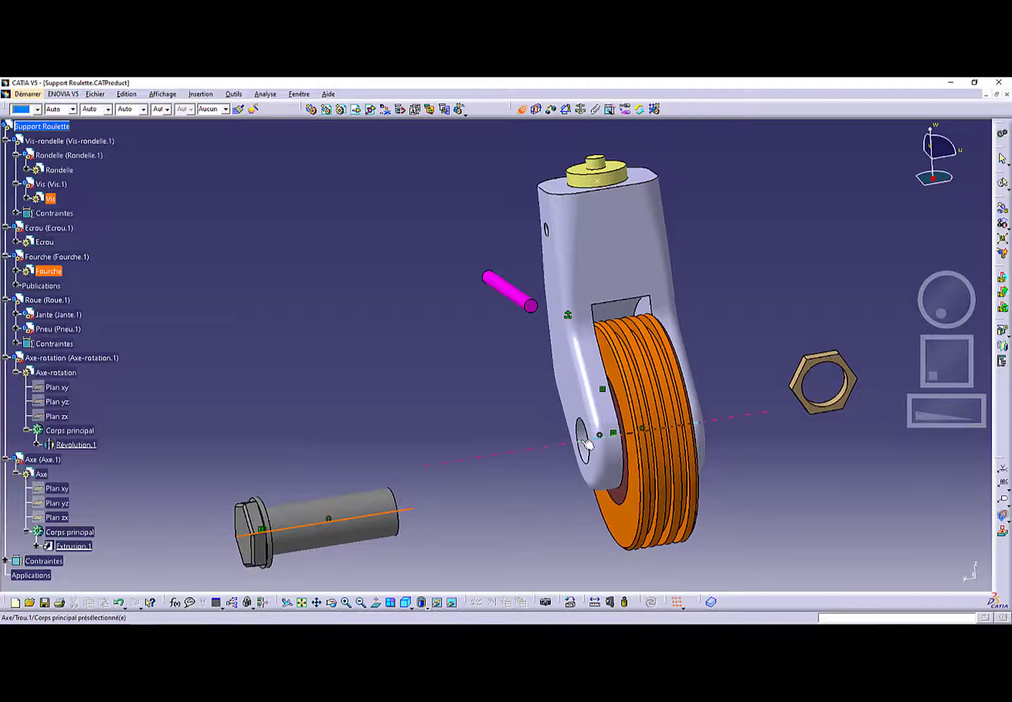
# - Add a contact constraint between the fork's outer face and the washer face under the screw head, and update the assembly
pyautogui.moveTo(420, 409); pyautogui.dragTo(369, 415, button='middle')
pyautogui.click(536, 109)
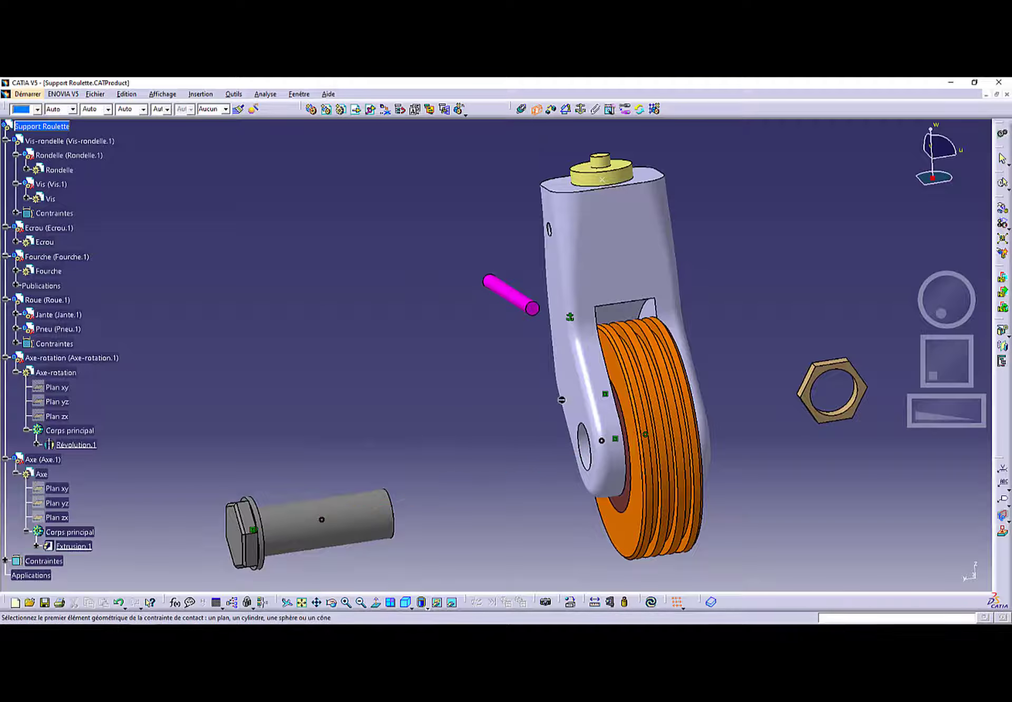
pyautogui.moveTo(557, 425); pyautogui.dragTo(590, 421, button='middle')
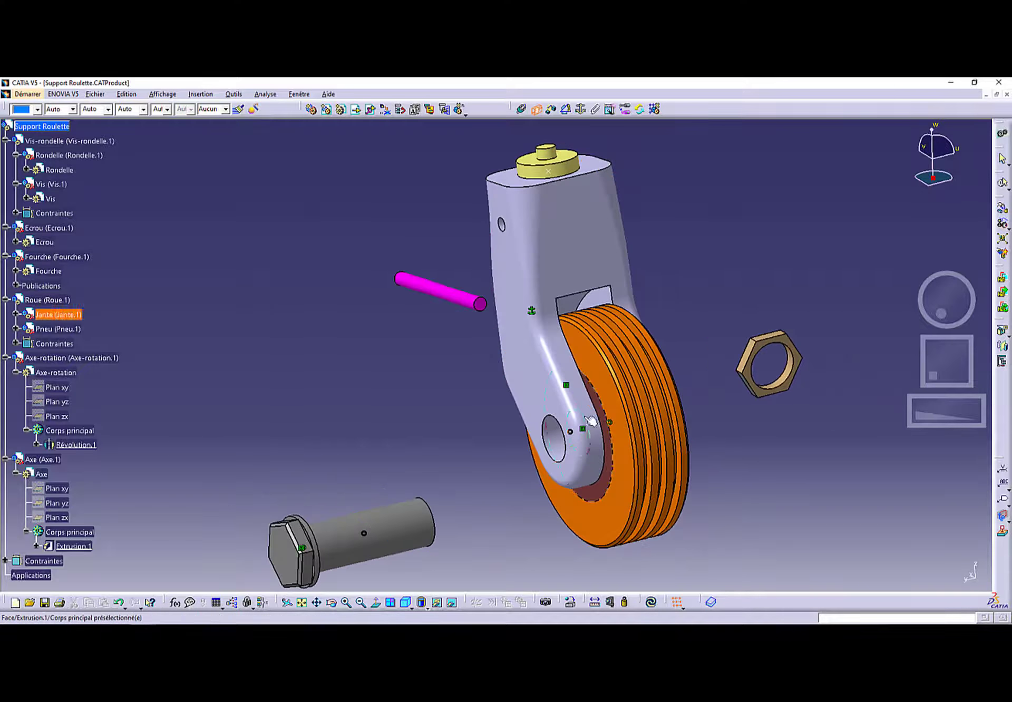
pyautogui.click(544, 404)
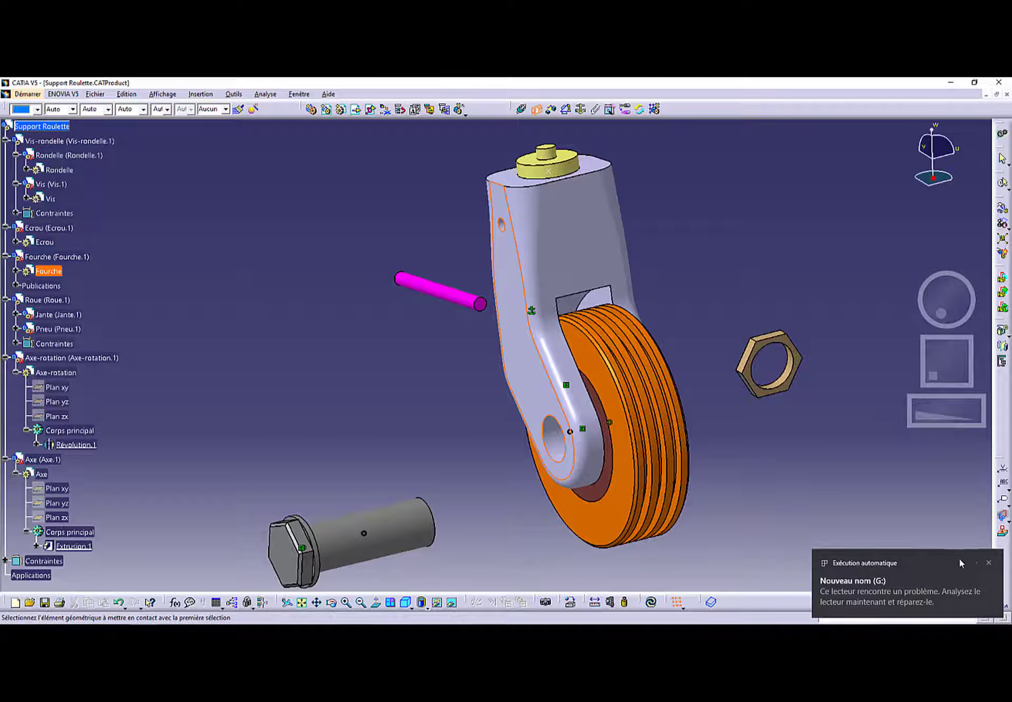
pyautogui.click(989, 563)
pyautogui.moveTo(504, 519); pyautogui.dragTo(442, 427, button='middle')
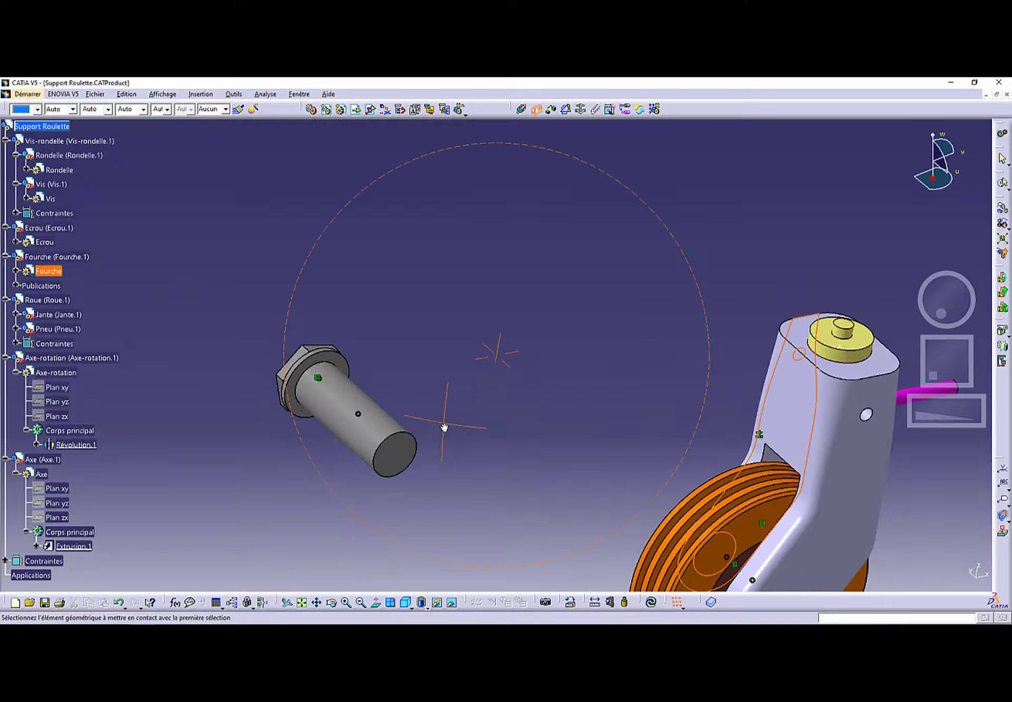
pyautogui.click(335, 361)
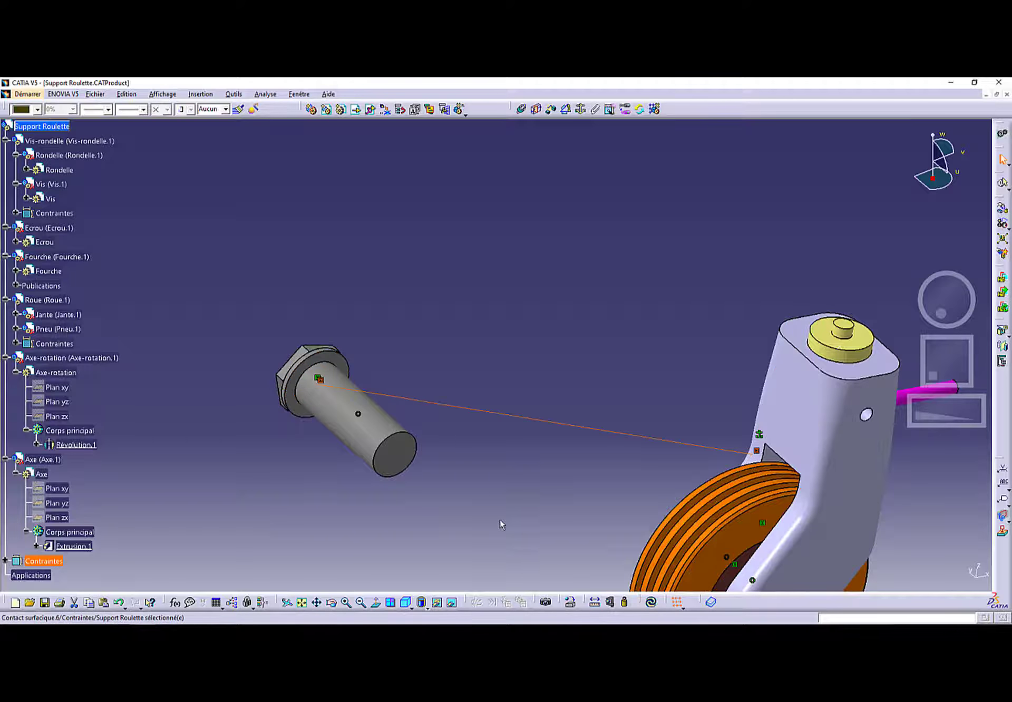
pyautogui.moveTo(501, 523); pyautogui.dragTo(538, 440, button='middle')
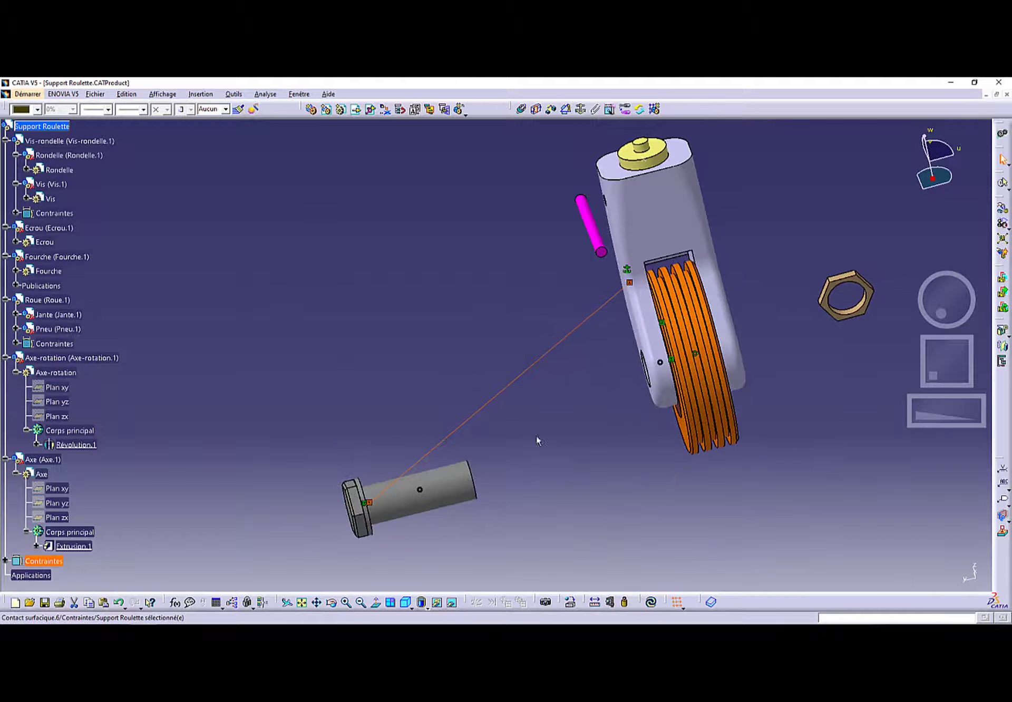
pyautogui.click(651, 602)
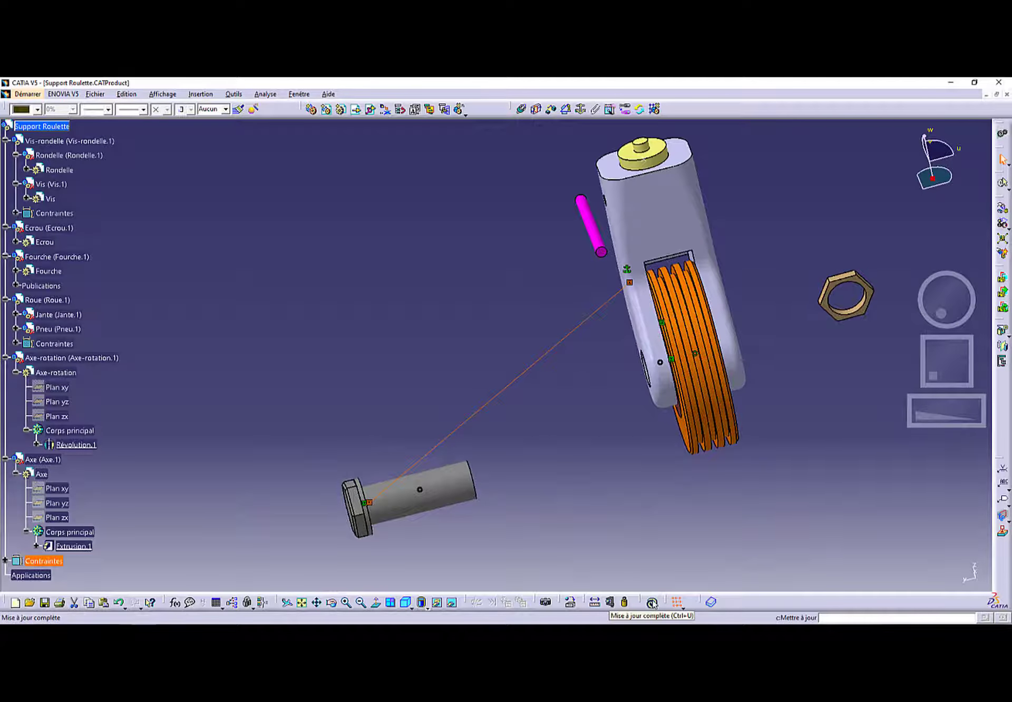
# - Make the axis of the screw's shank coincident with the axis of the nut (Ecrou)
pyautogui.moveTo(601, 456); pyautogui.dragTo(477, 427, button='middle')
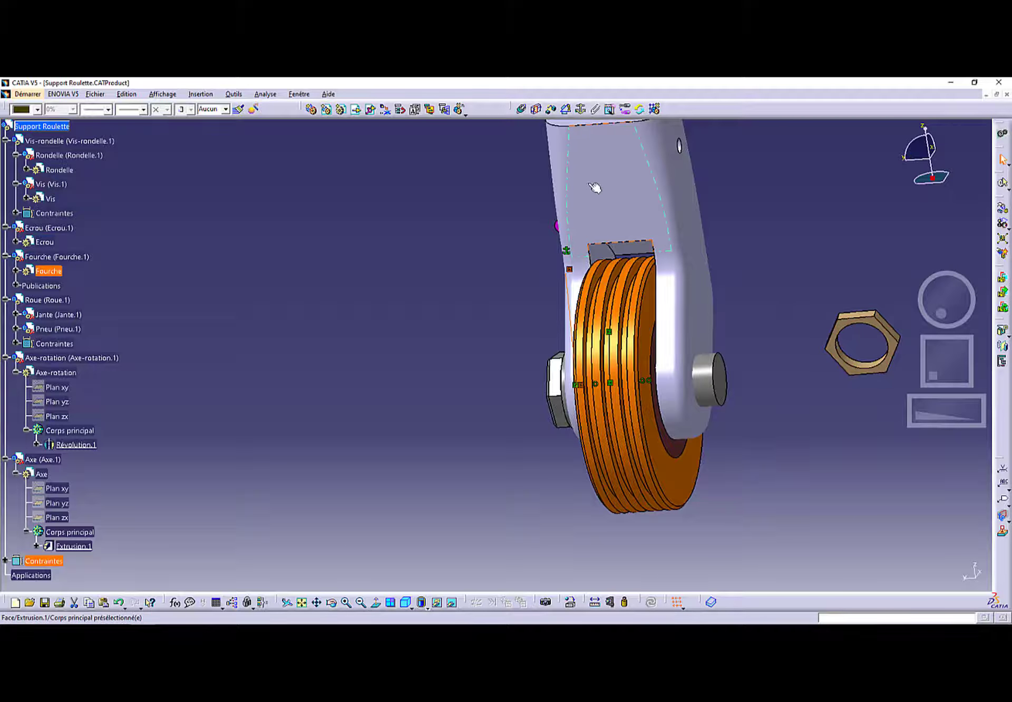
pyautogui.click(522, 110)
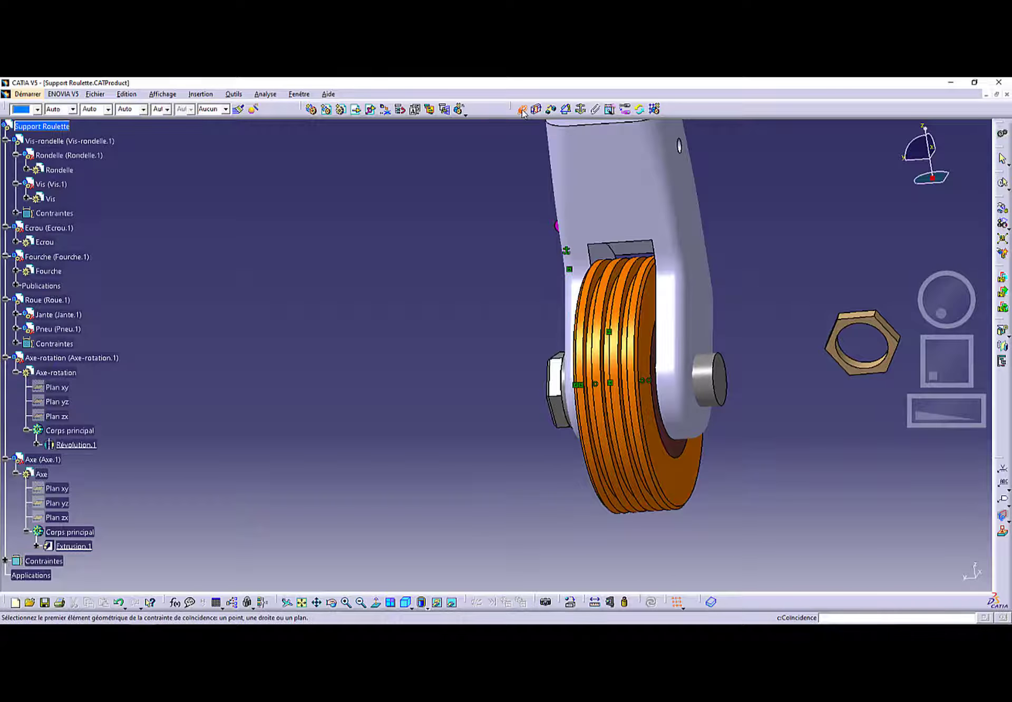
pyautogui.click(711, 374)
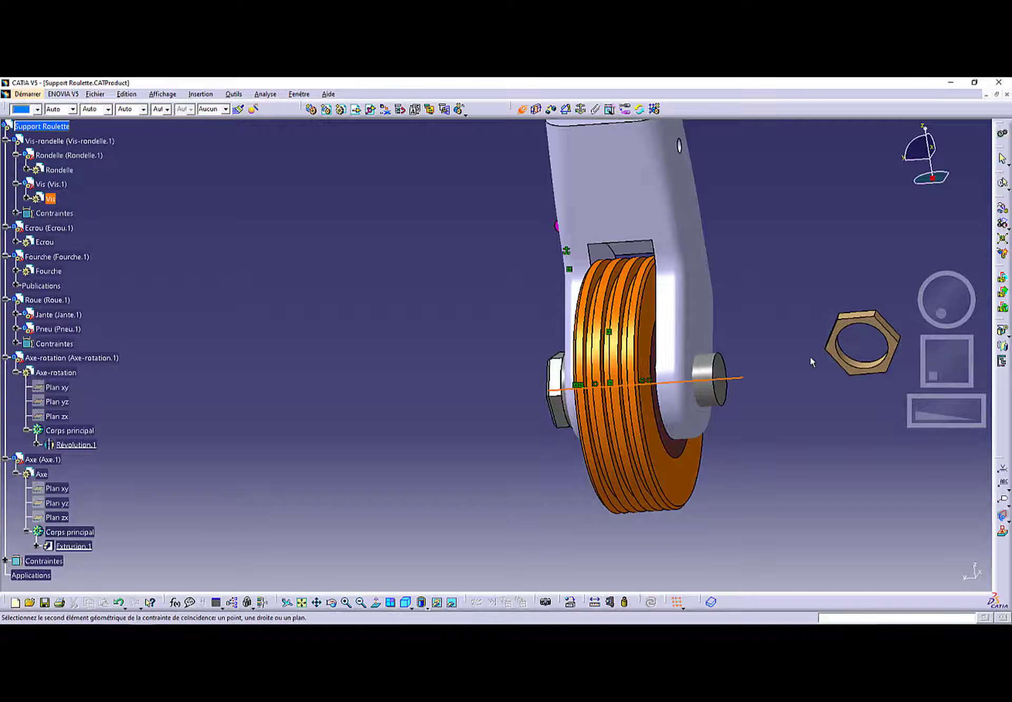
pyautogui.click(849, 357)
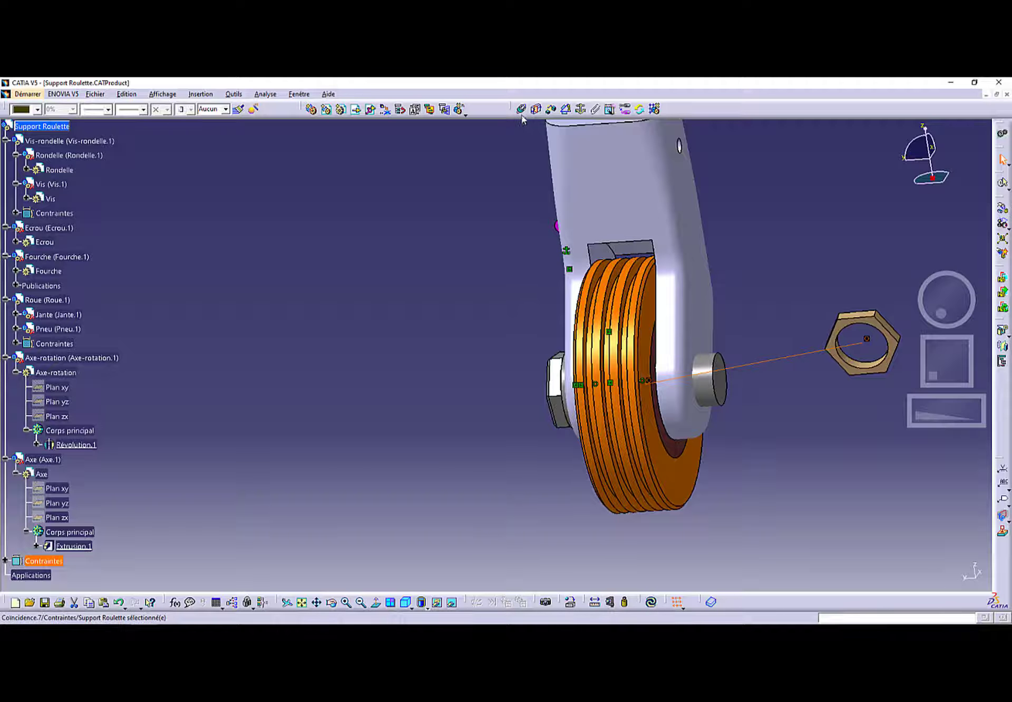
# - Add a contact constraint between the fork's outer face at the screw's free end and the nut's face, and update the assembly
pyautogui.click(536, 108)
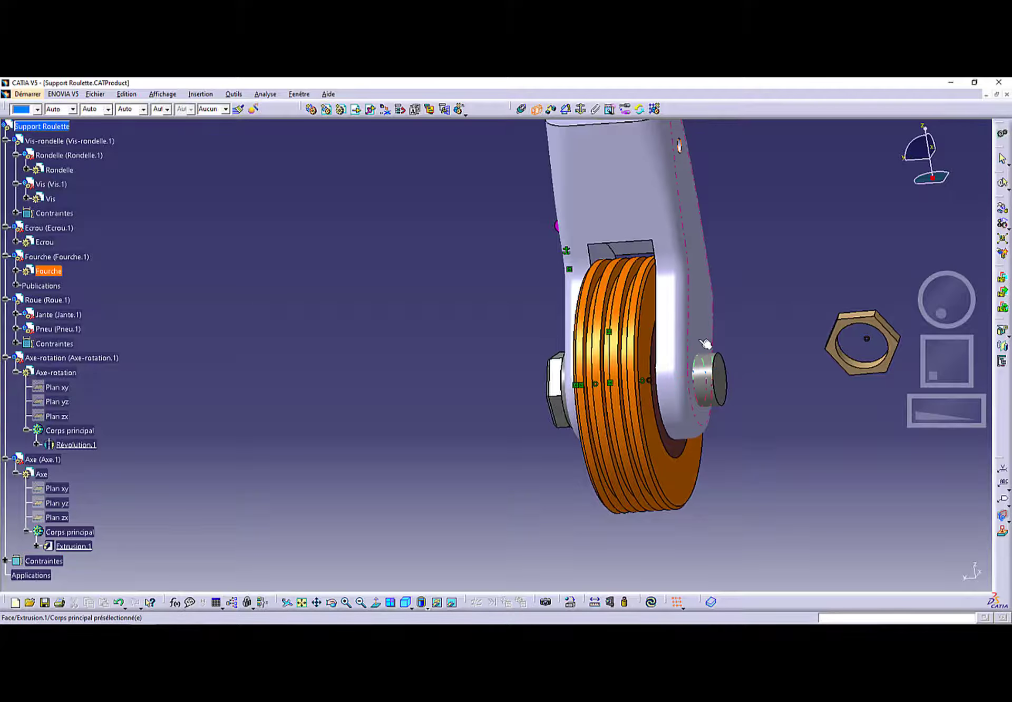
pyautogui.click(705, 339)
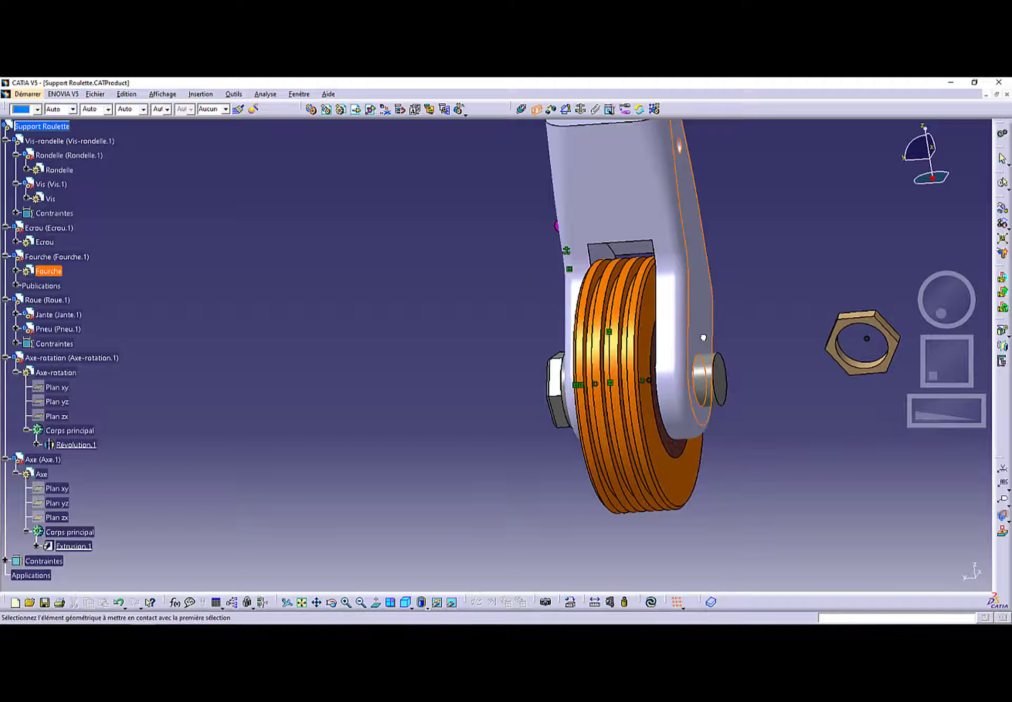
pyautogui.click(847, 328)
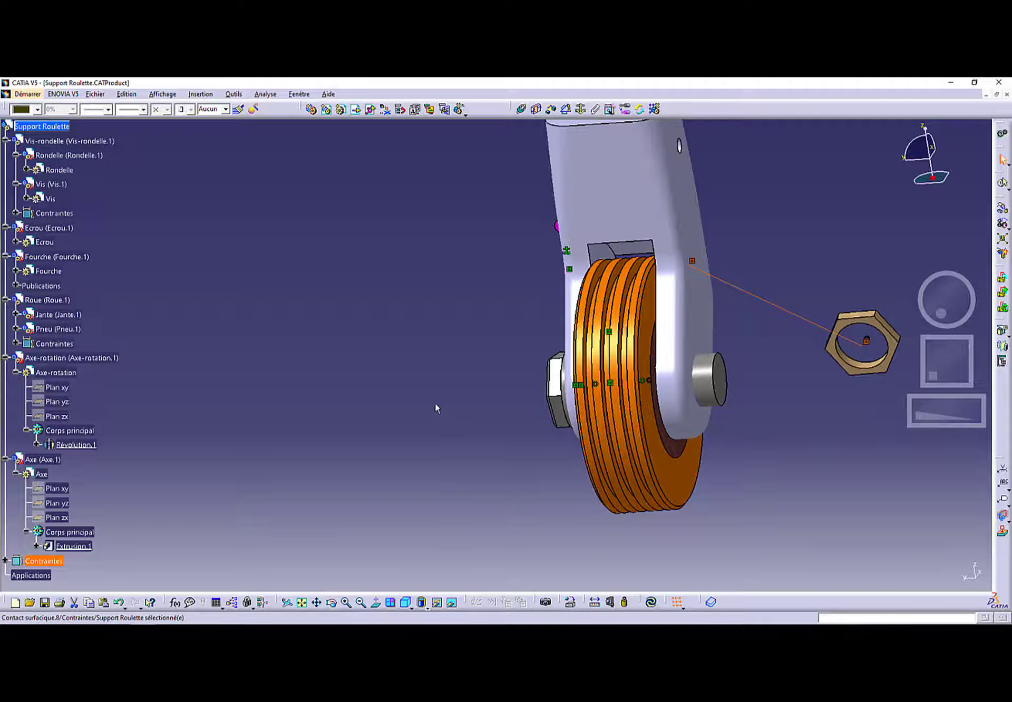
pyautogui.click(650, 601)
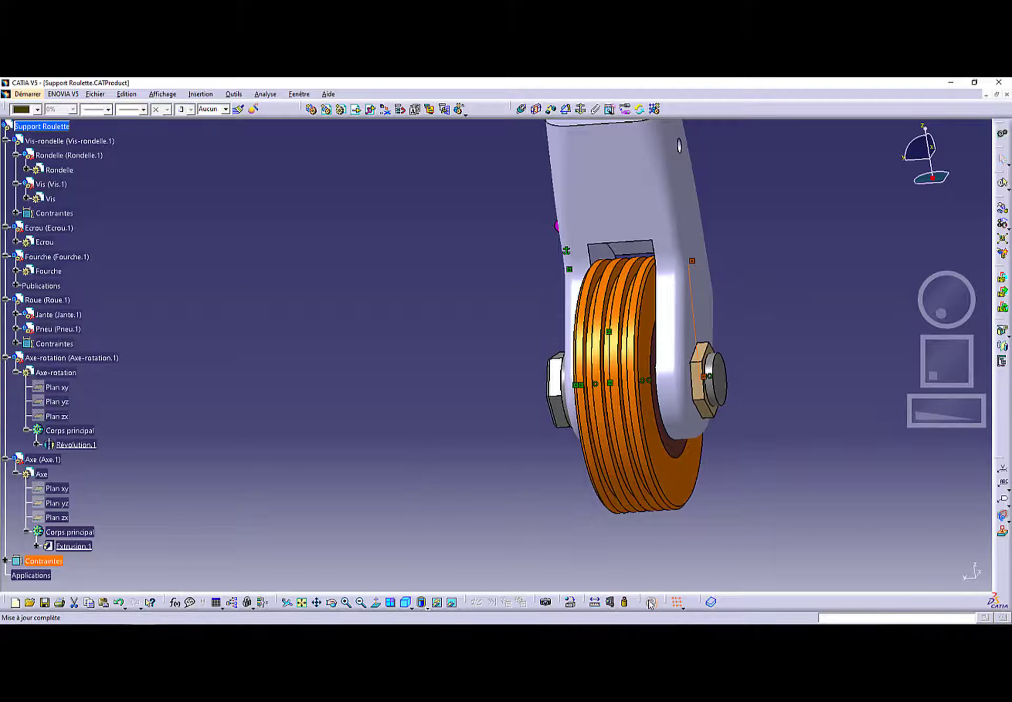
# - Consult the exercise PDF's page 21 on positioning the Axe in the fork, and return to the Support Roulette assembly
pyautogui.moveTo(479, 269); pyautogui.dragTo(382, 414, button='middle')
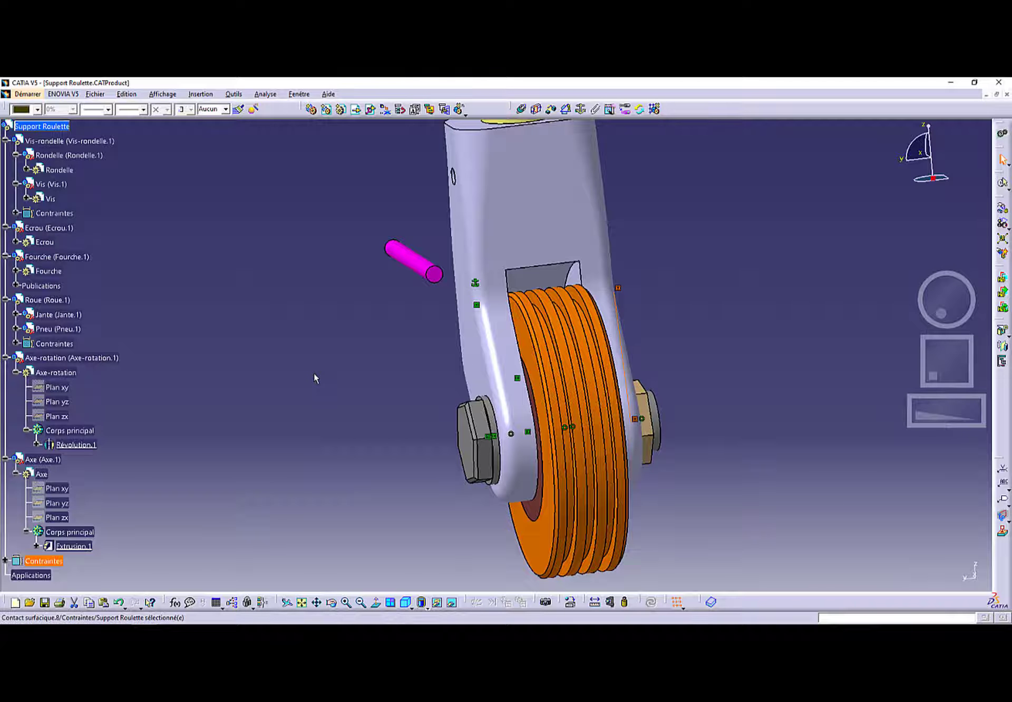
pyautogui.hotkey('alt', 'Tab')
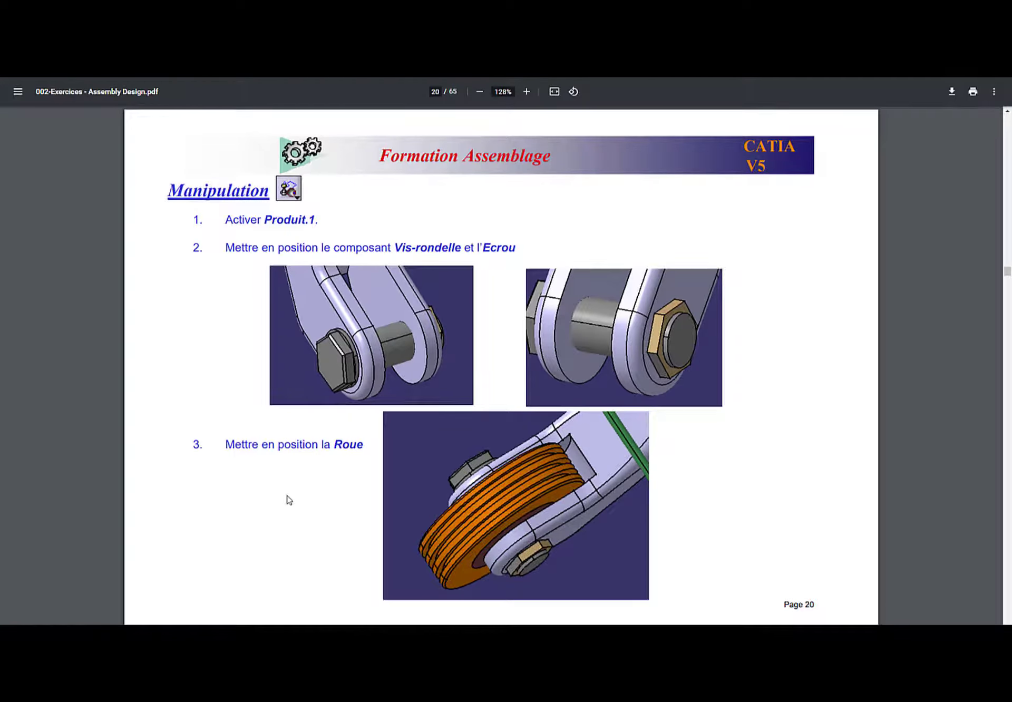
pyautogui.scroll(-5, 291, 498)
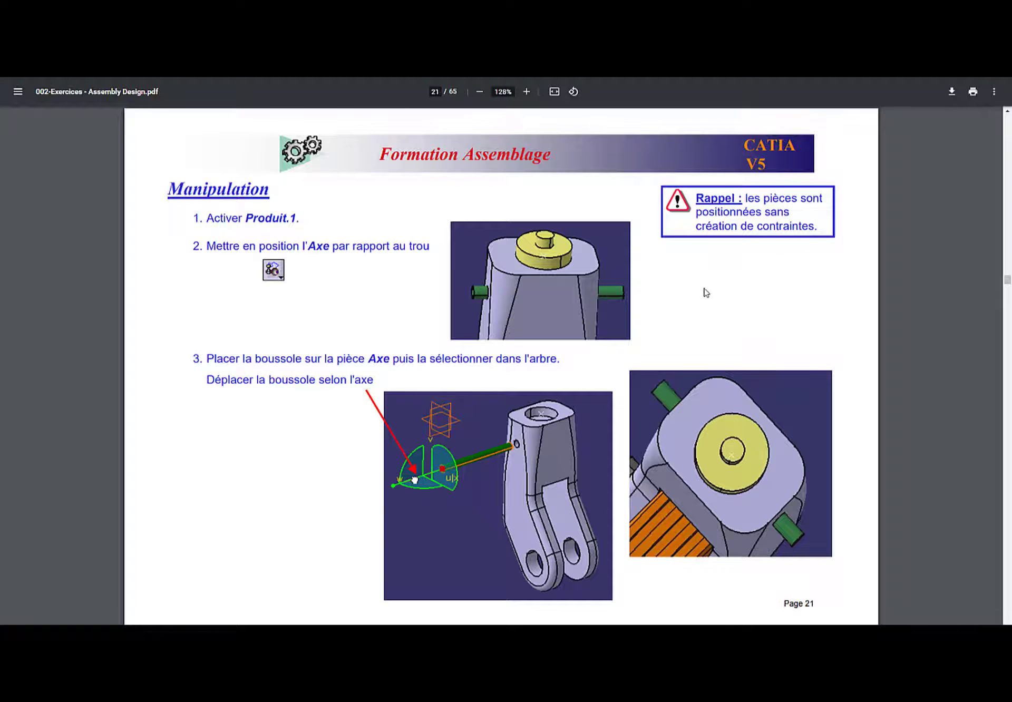
pyautogui.press('Right')
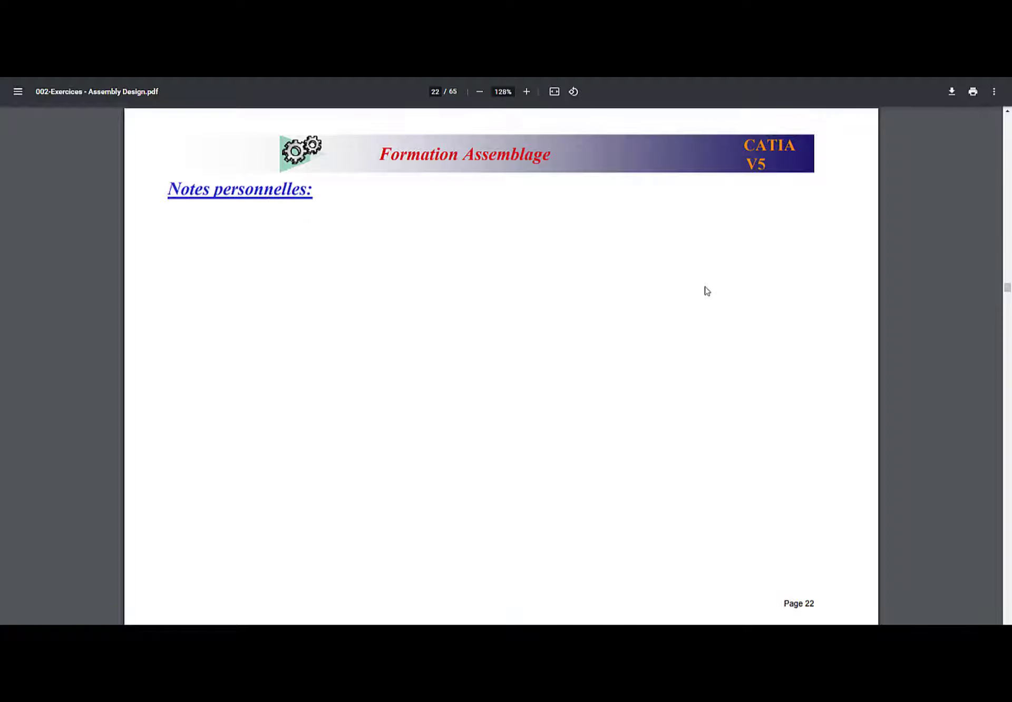
pyautogui.press('Left')
pyautogui.hotkey('alt', 'Tab')
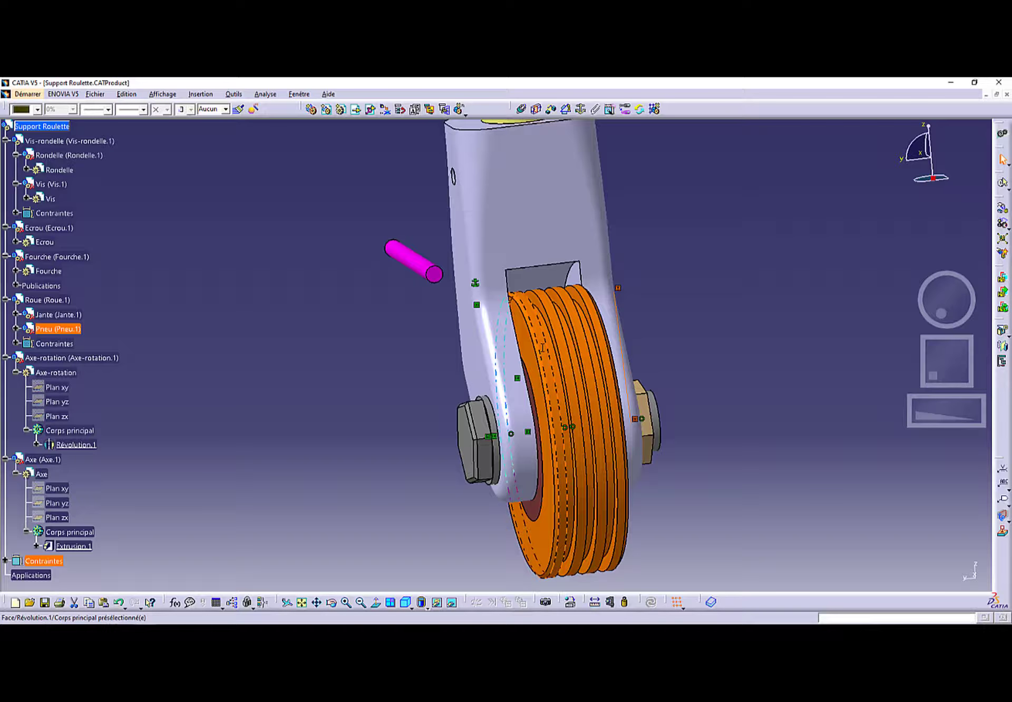
# - Make the pin's (Axe) axis coincident with the axis of the fork's upper side hole, and update the assembly
pyautogui.moveTo(569, 295); pyautogui.dragTo(412, 335, button='middle')
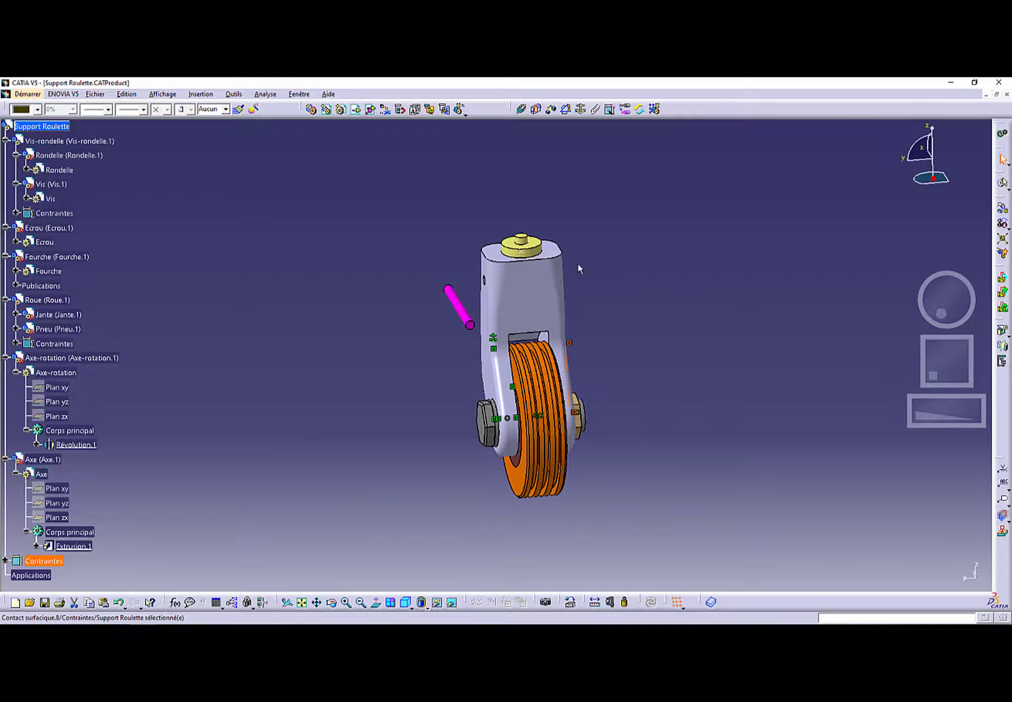
pyautogui.moveTo(548, 295); pyautogui.dragTo(564, 391, button='middle')
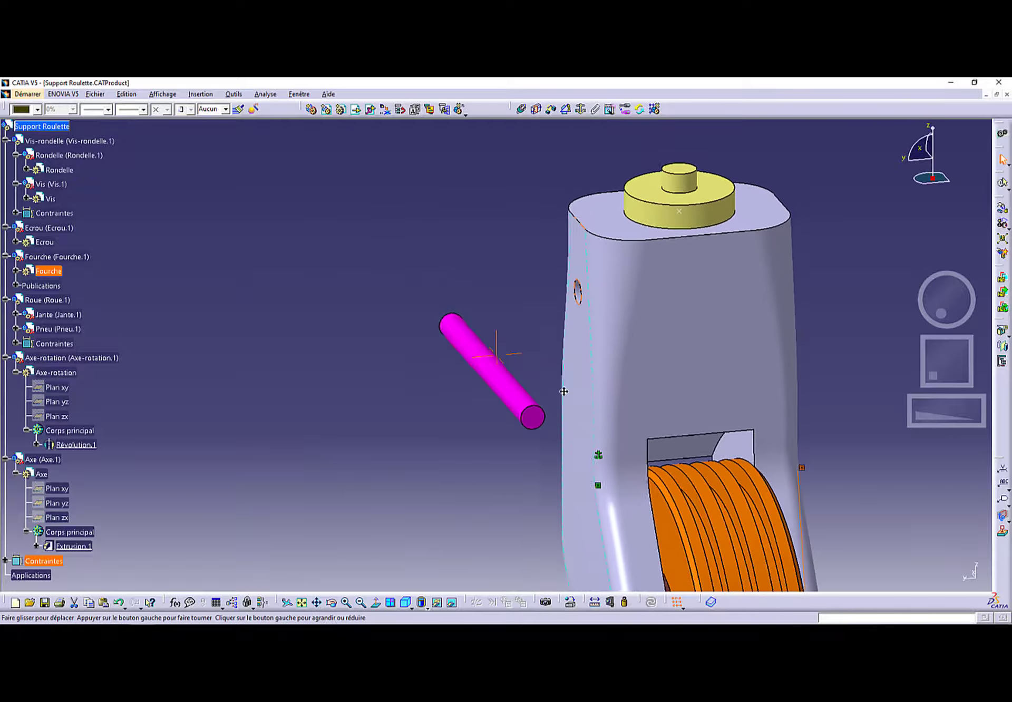
pyautogui.moveTo(489, 330); pyautogui.dragTo(540, 362, button='middle')
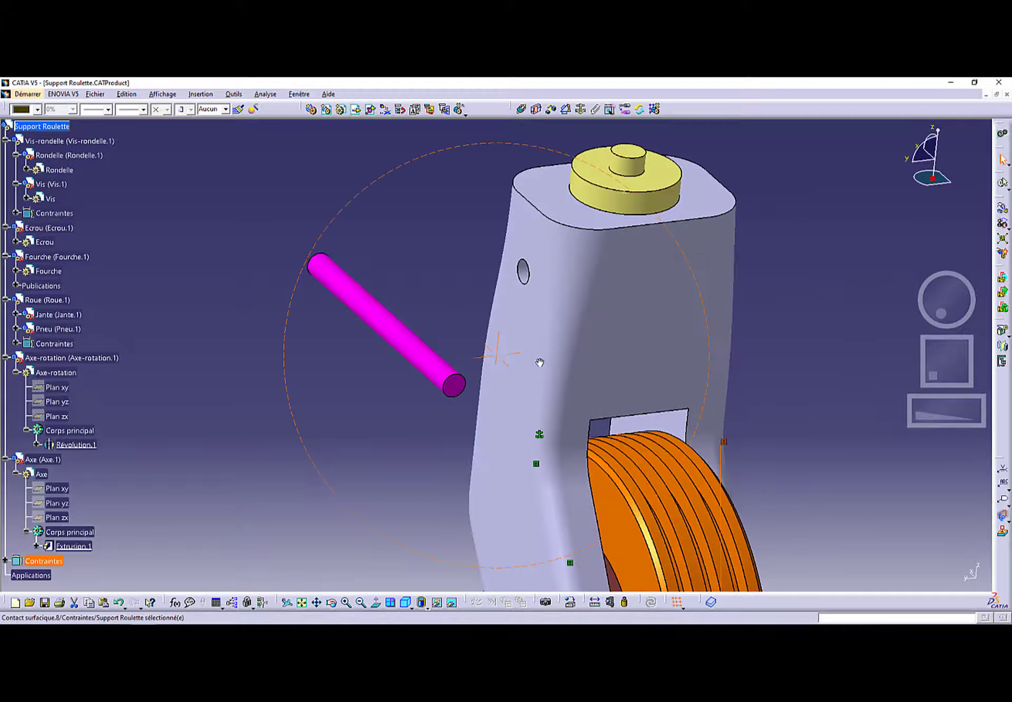
pyautogui.click(521, 109)
pyautogui.click(520, 269)
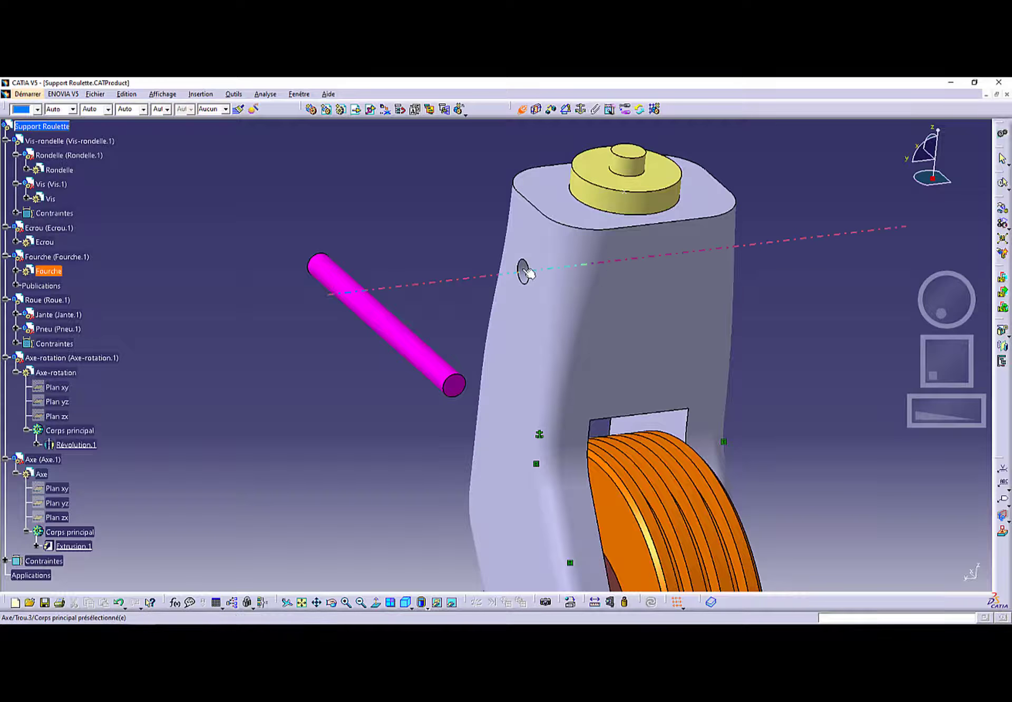
pyautogui.click(422, 349)
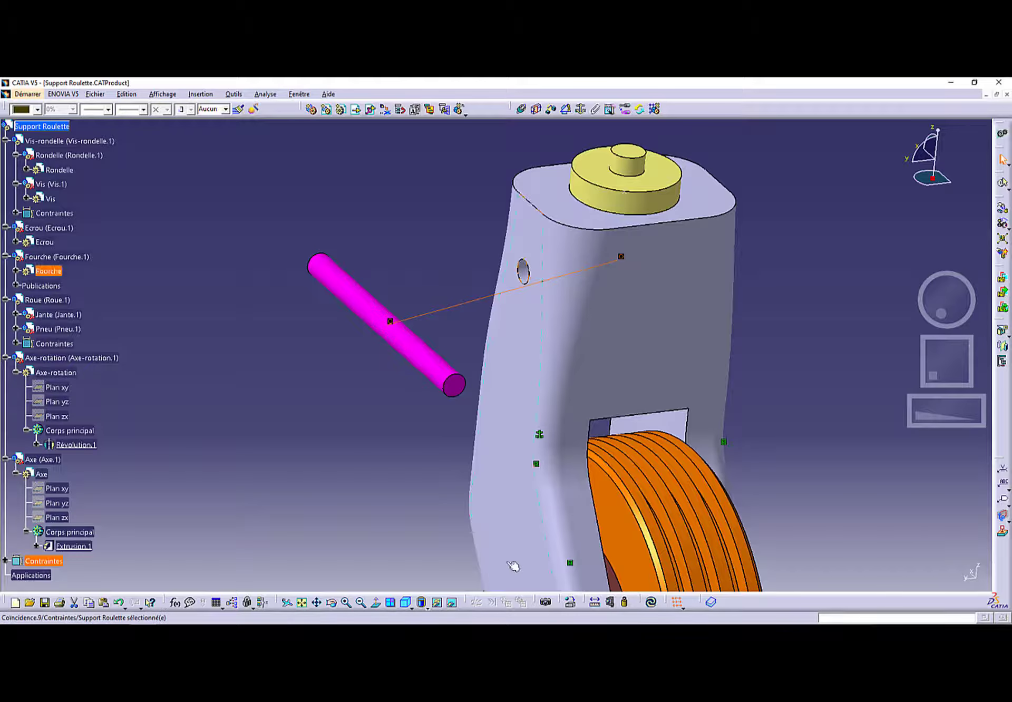
pyautogui.click(651, 603)
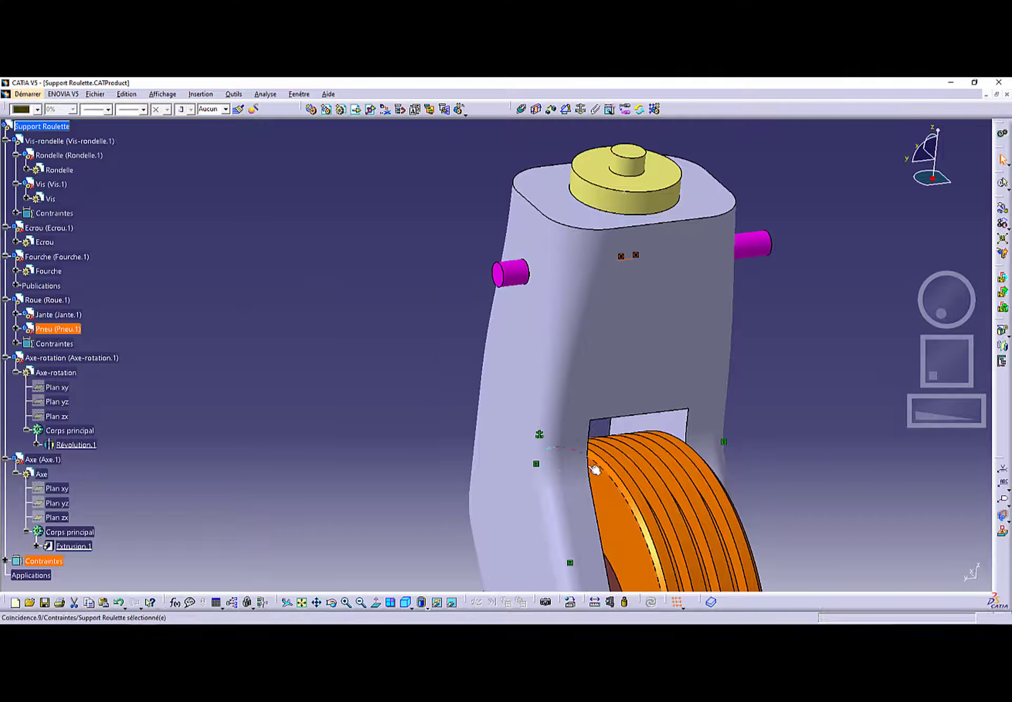
# - Add an offset constraint of -76 mm between the pin's end face and the fork's adjacent side face, and update the assembly
pyautogui.moveTo(594, 465); pyautogui.dragTo(711, 244, button='middle')
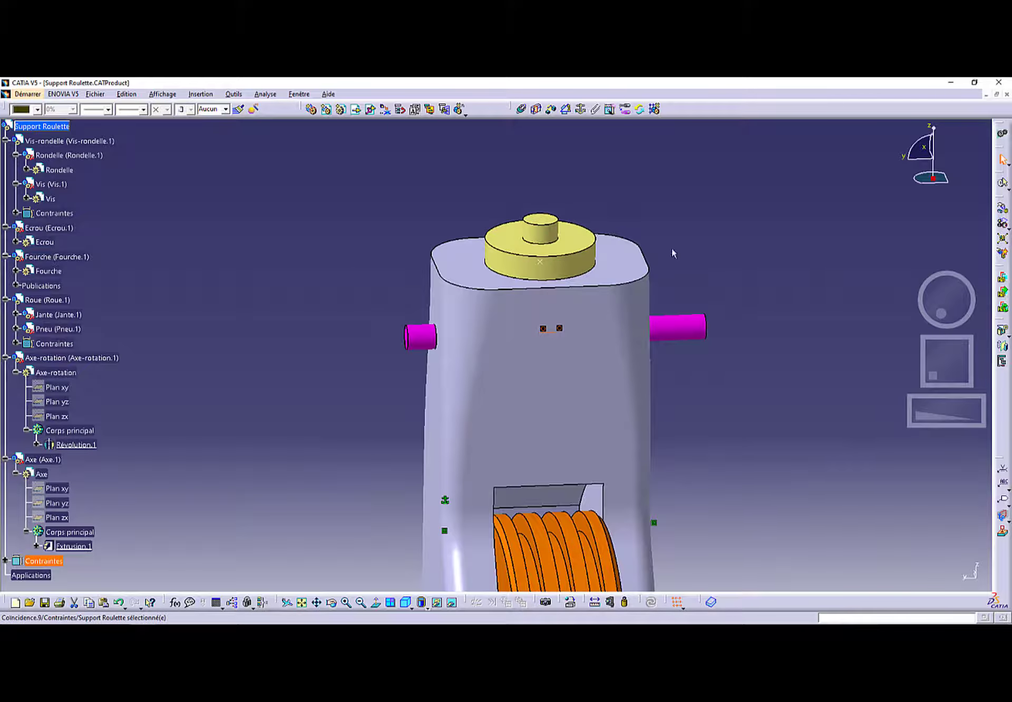
pyautogui.click(551, 109)
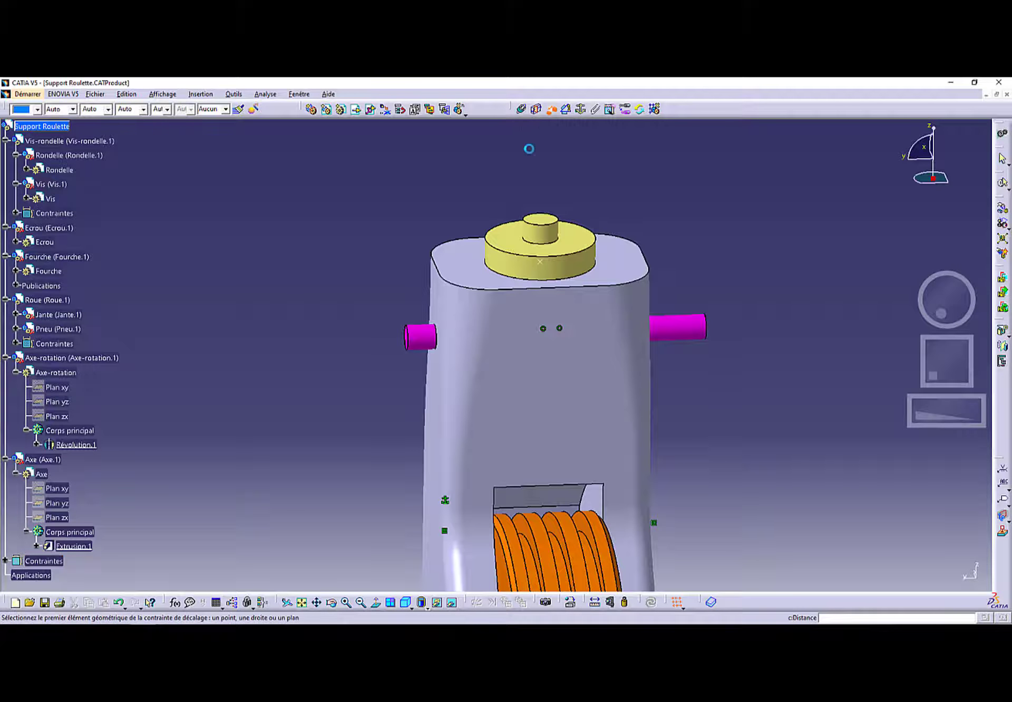
pyautogui.moveTo(341, 326); pyautogui.dragTo(361, 341, button='middle')
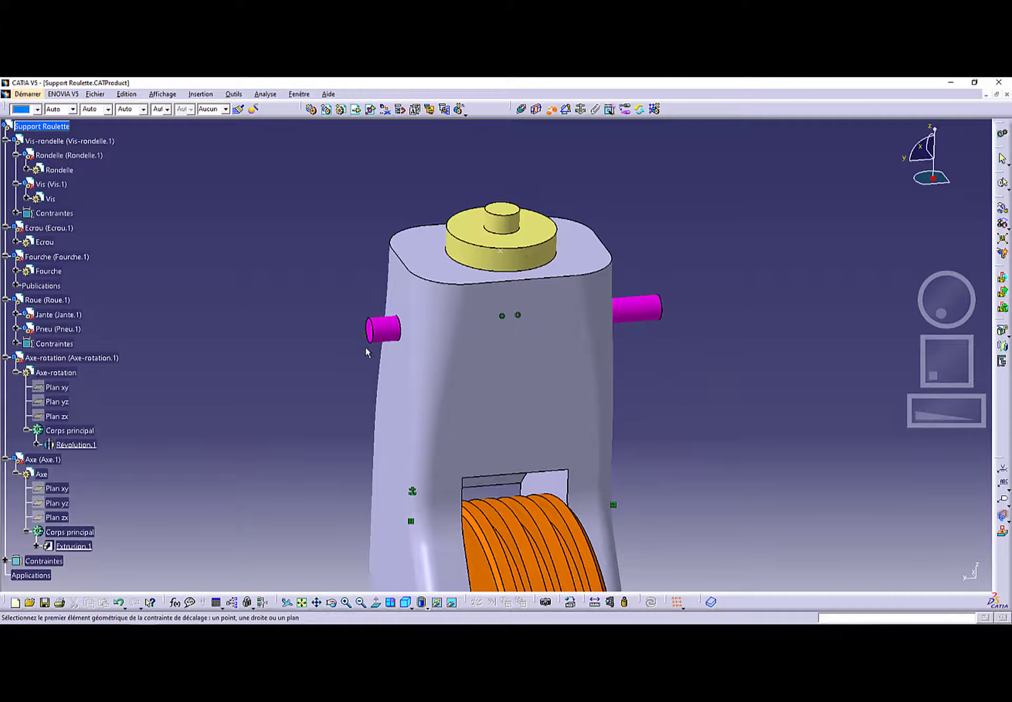
pyautogui.moveTo(369, 350)
pyautogui.mouseDown(button='middle')
pyautogui.moveTo(400, 368)
pyautogui.moveTo(361, 350)
pyautogui.mouseUp(button='middle')
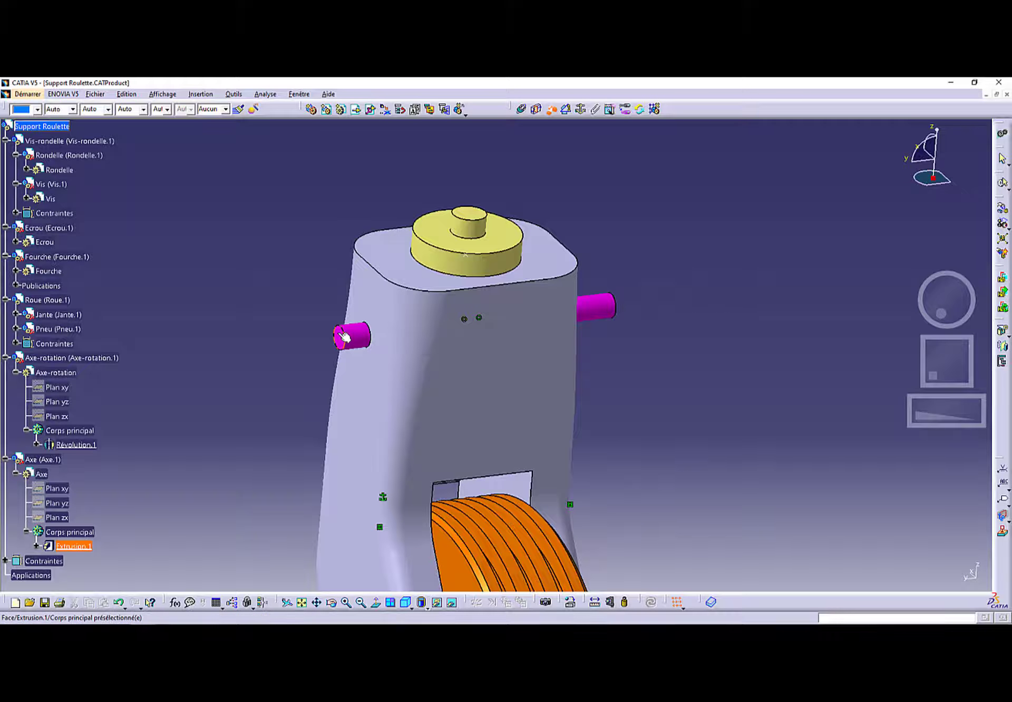
pyautogui.click(367, 301)
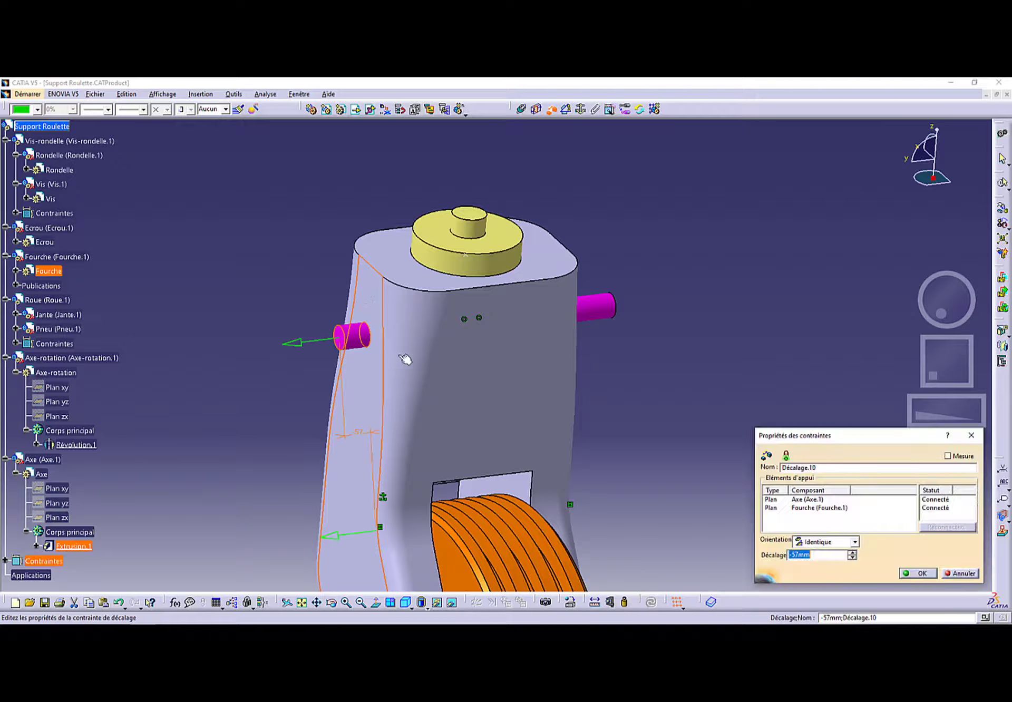
pyautogui.moveTo(670, 467); pyautogui.dragTo(574, 464, button='middle')
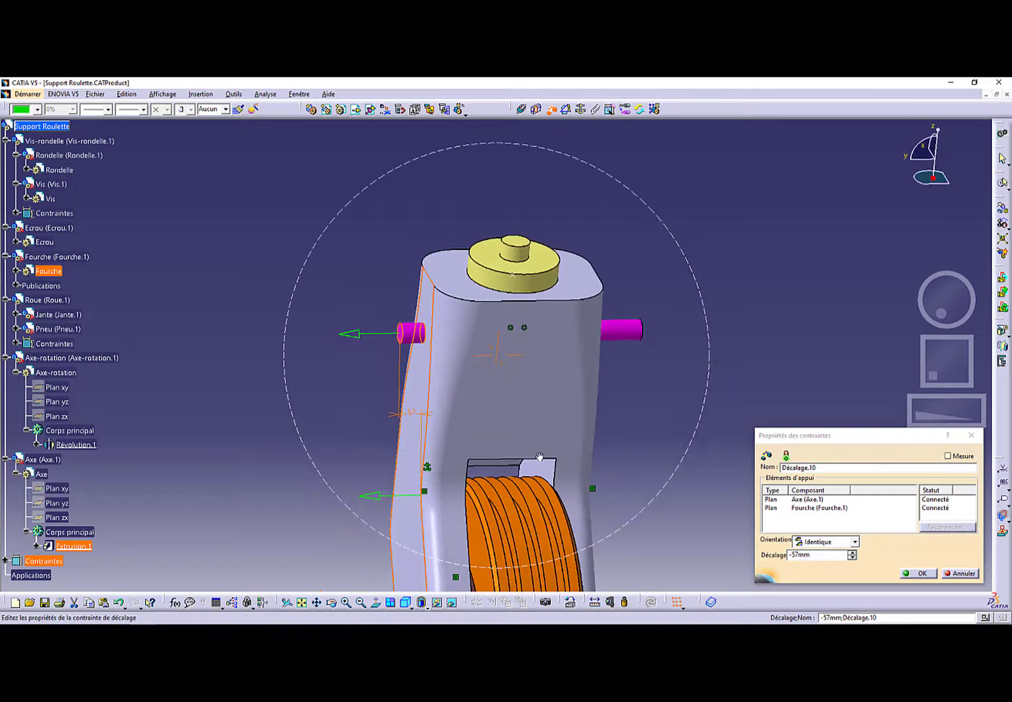
pyautogui.click(852, 552)
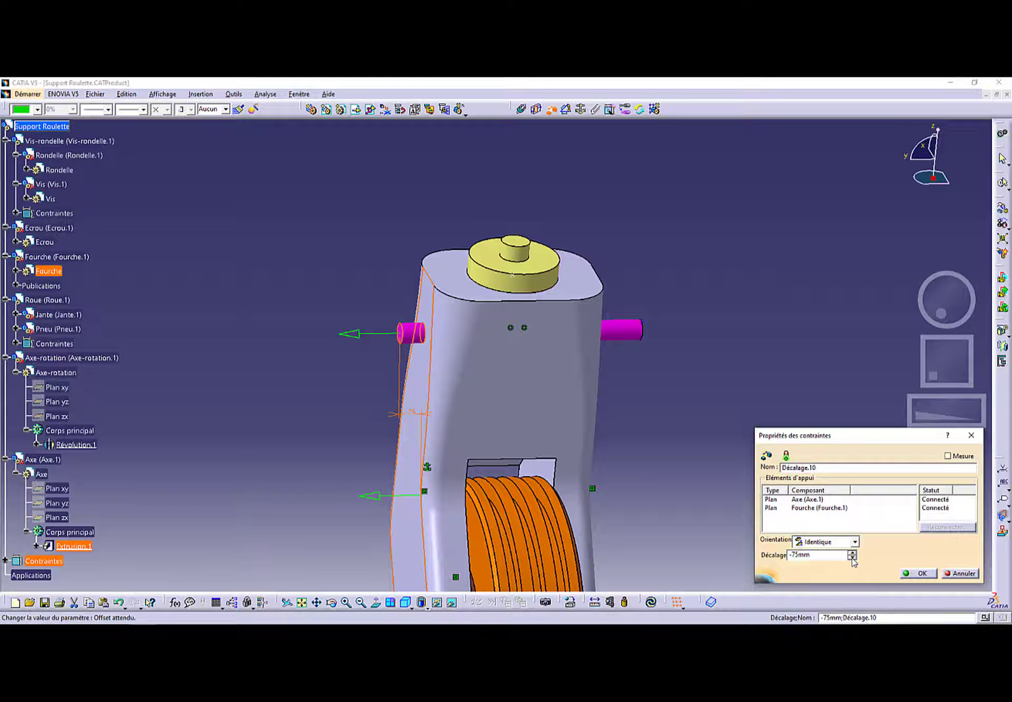
pyautogui.click(852, 558)
pyautogui.moveTo(712, 410); pyautogui.dragTo(674, 394, button='middle')
pyautogui.click(921, 573)
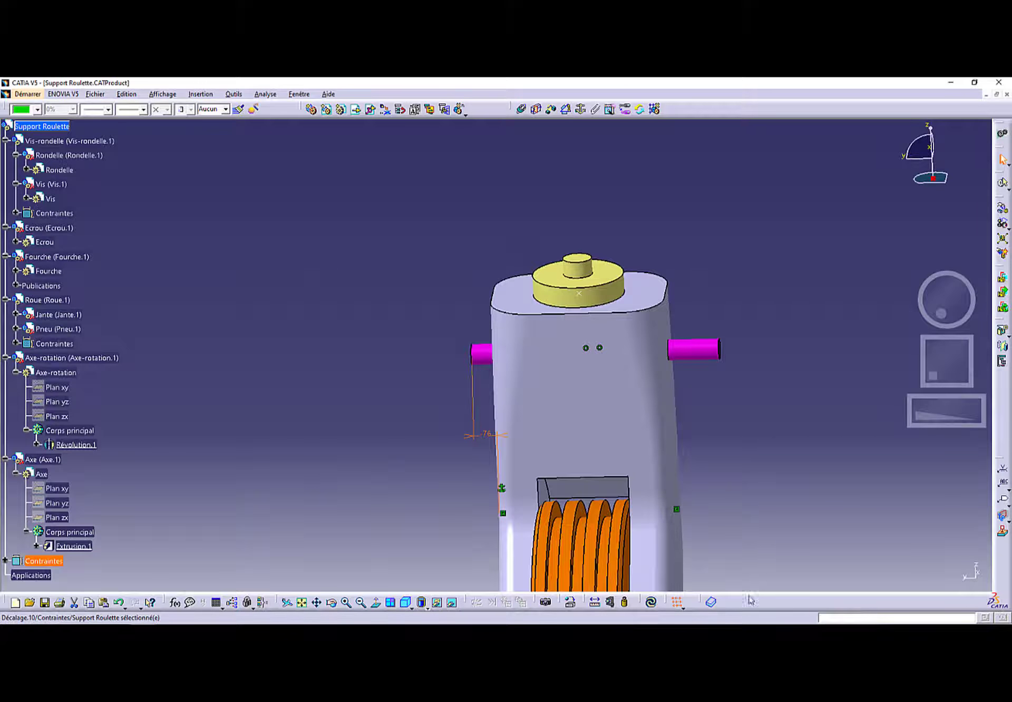
pyautogui.click(651, 602)
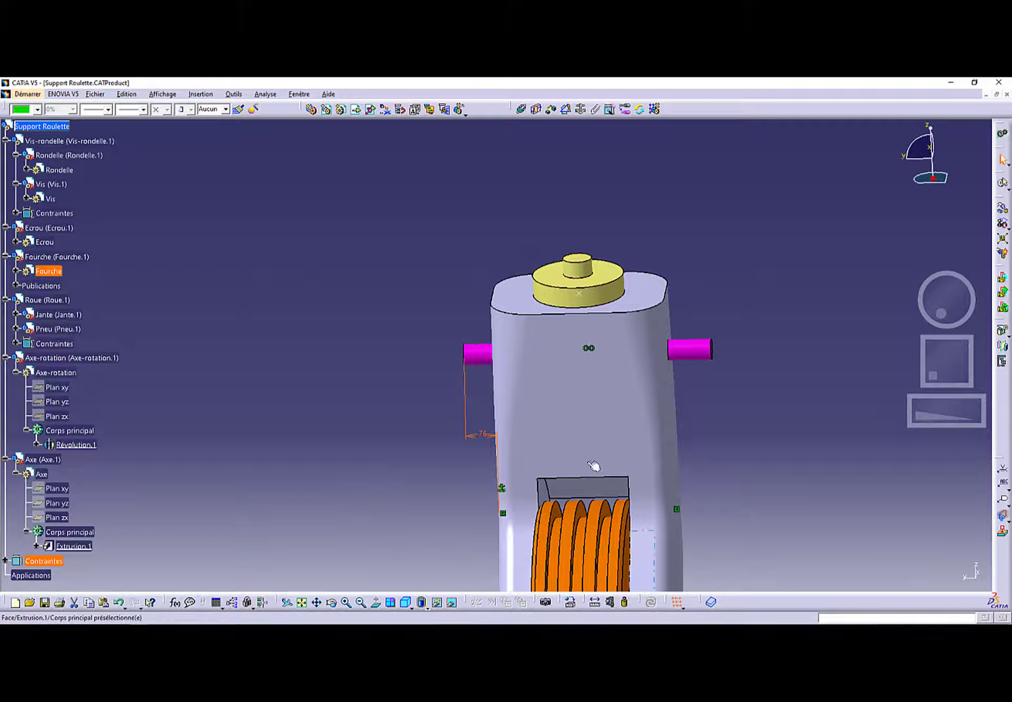
# - Set the pin's offset constraint to -90 mm and update the assembly
pyautogui.moveTo(594, 466); pyautogui.dragTo(523, 336, button='middle')
pyautogui.click(465, 436)
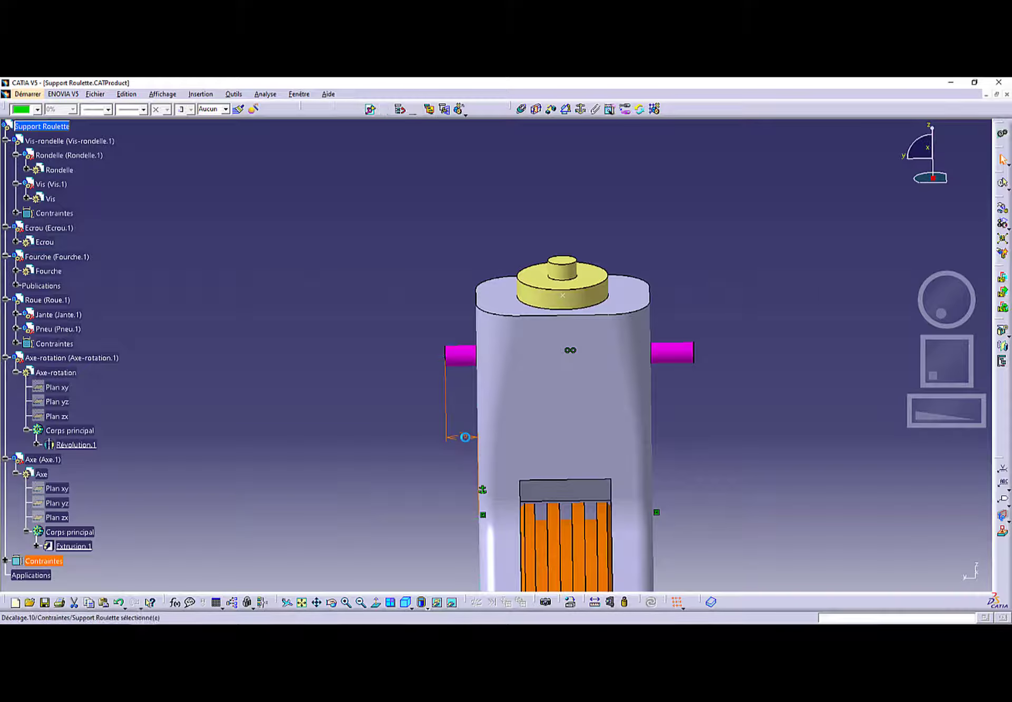
pyautogui.doubleClick(465, 437)
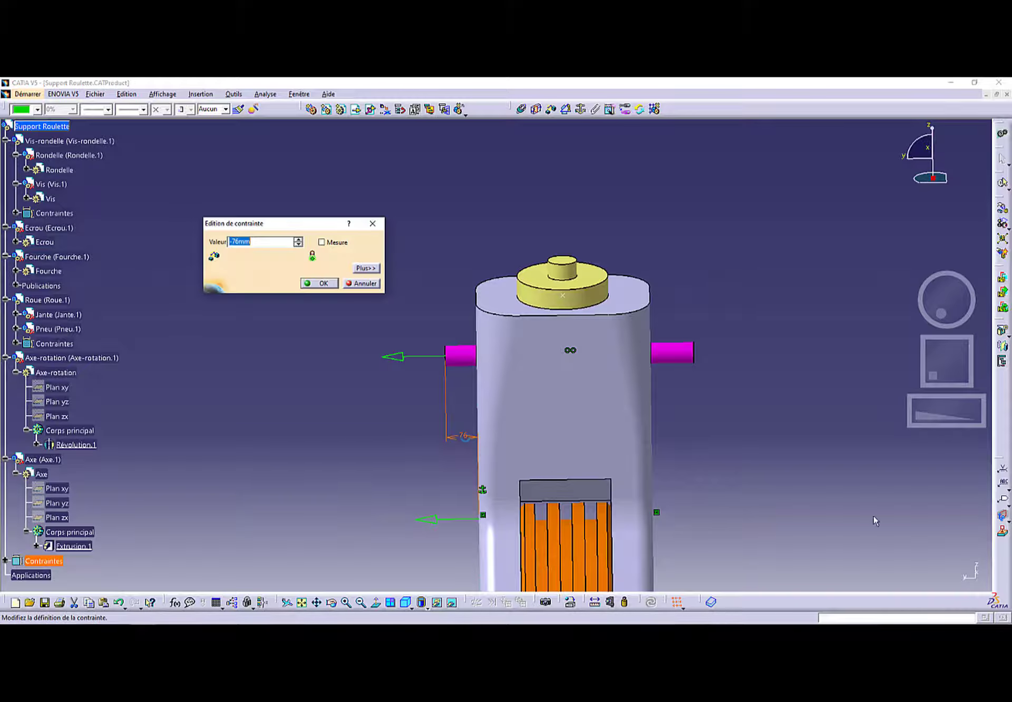
pyautogui.click(234, 242)
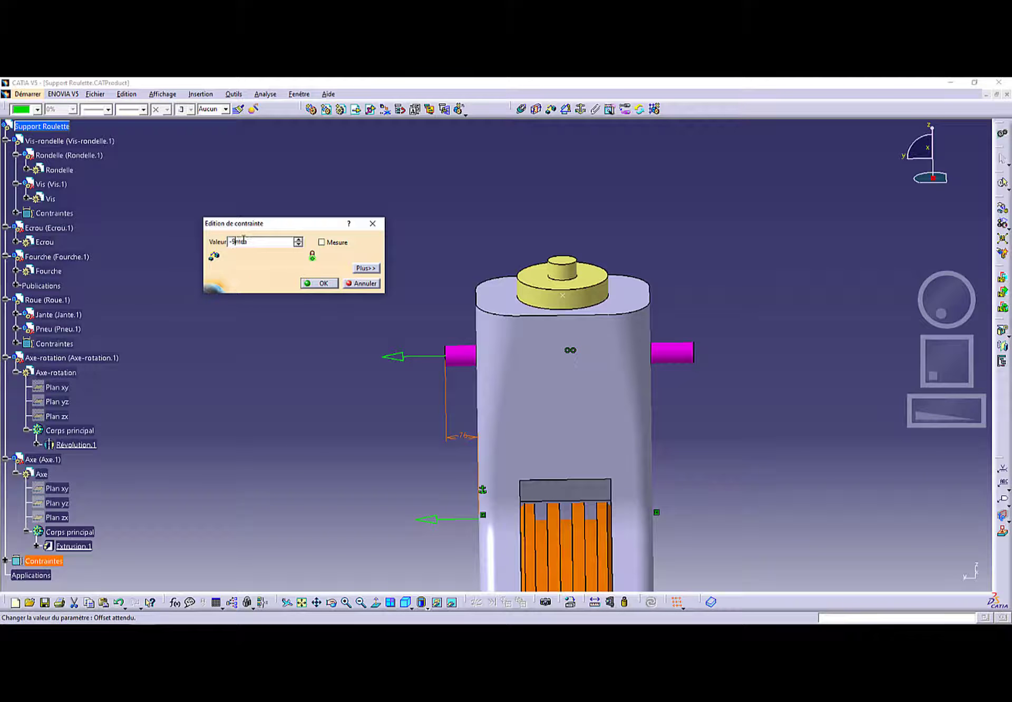
pyautogui.click(319, 283)
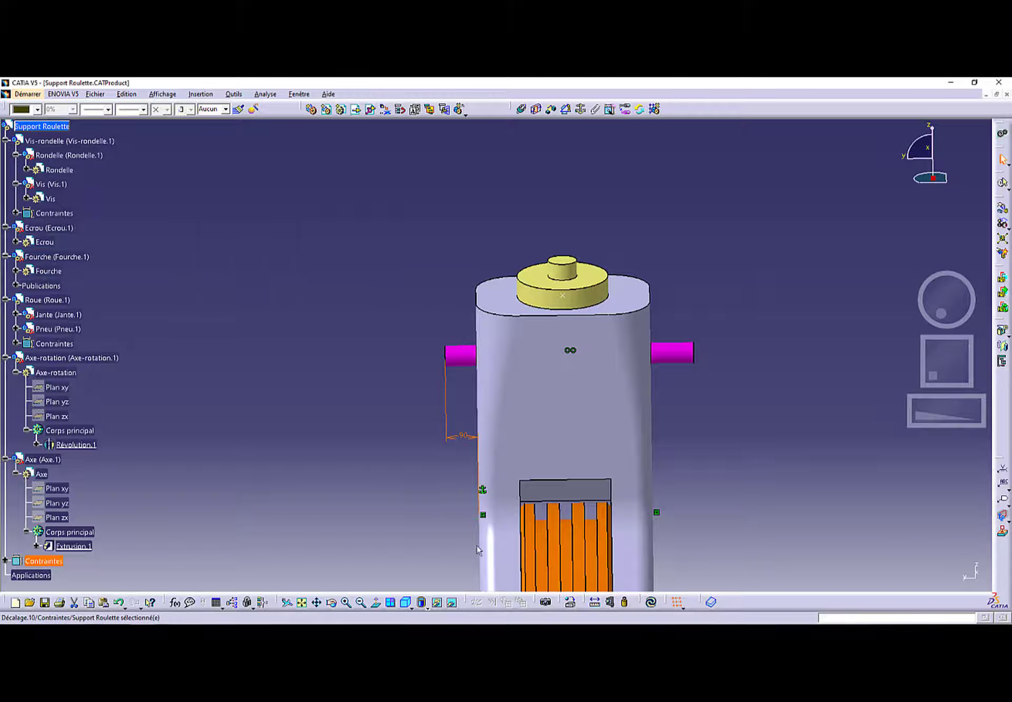
pyautogui.click(652, 602)
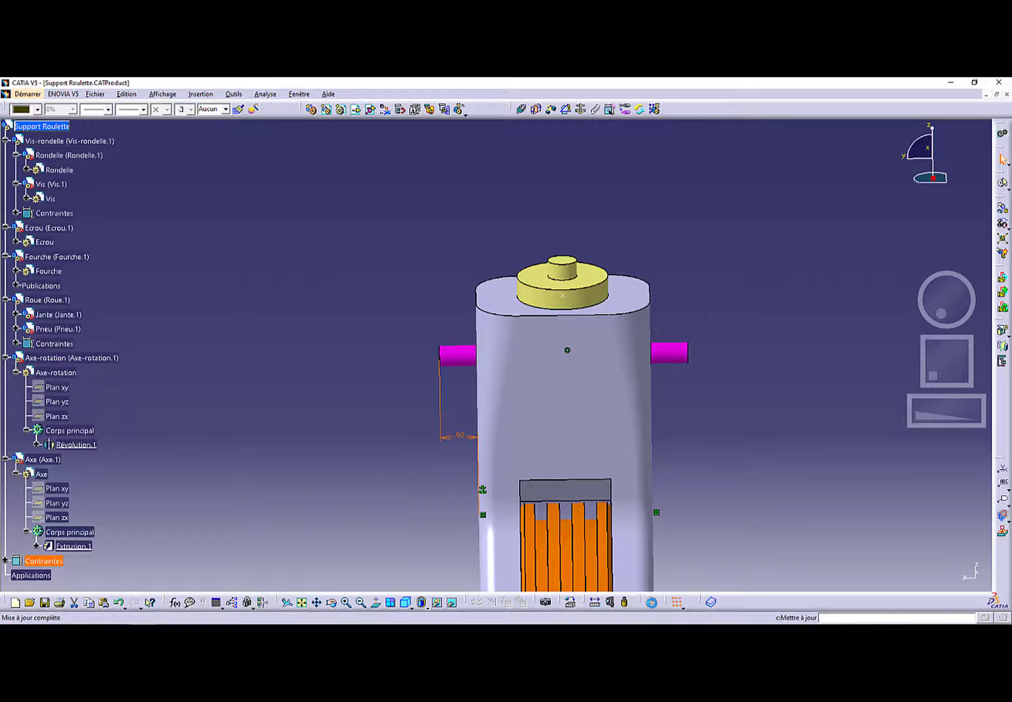
pyautogui.click(383, 300)
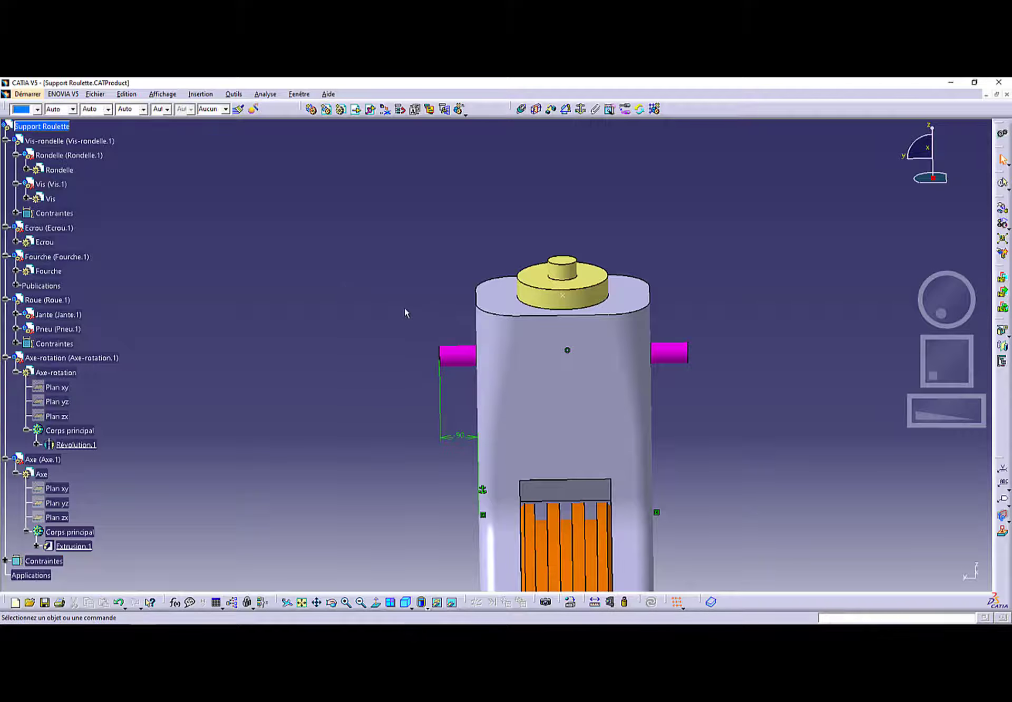
# - Explode the whole Support Roulette product in 3D at all levels with Fourche.1 as the fixed product, accepting the position changes
pyautogui.moveTo(404, 311); pyautogui.dragTo(423, 321, button='middle')
pyautogui.keyDown('ctrl'); pyautogui.moveTo(355, 313); pyautogui.dragTo(337, 363, button='middle'); pyautogui.keyUp('ctrl')
pyautogui.click(42, 126)
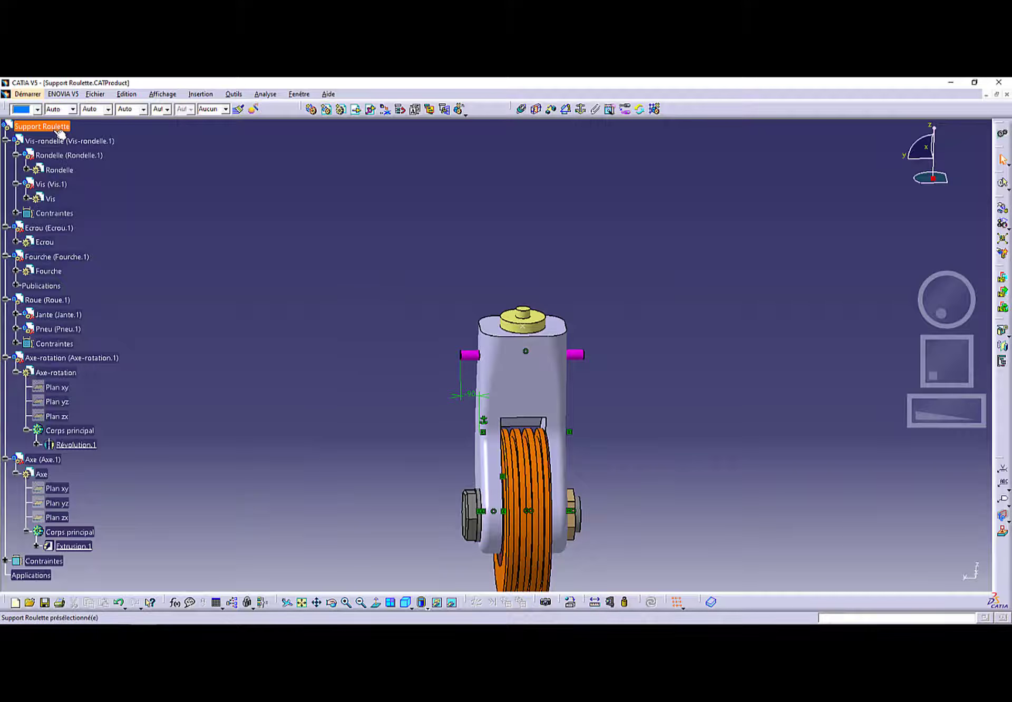
pyautogui.moveTo(326, 451); pyautogui.dragTo(630, 364, button='middle')
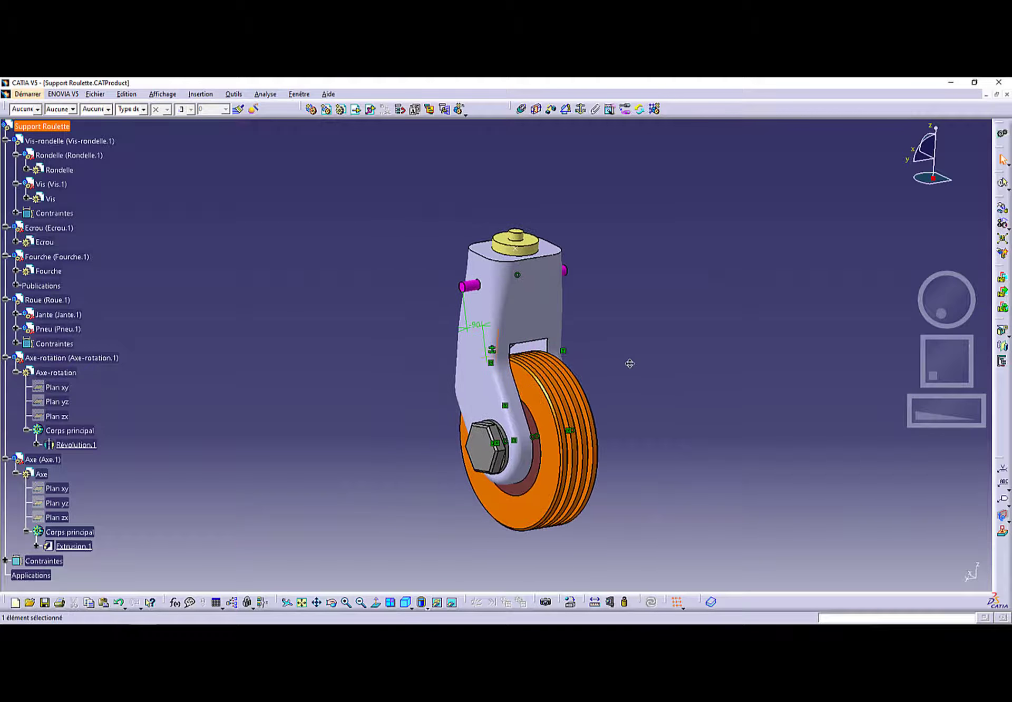
pyautogui.click(540, 352)
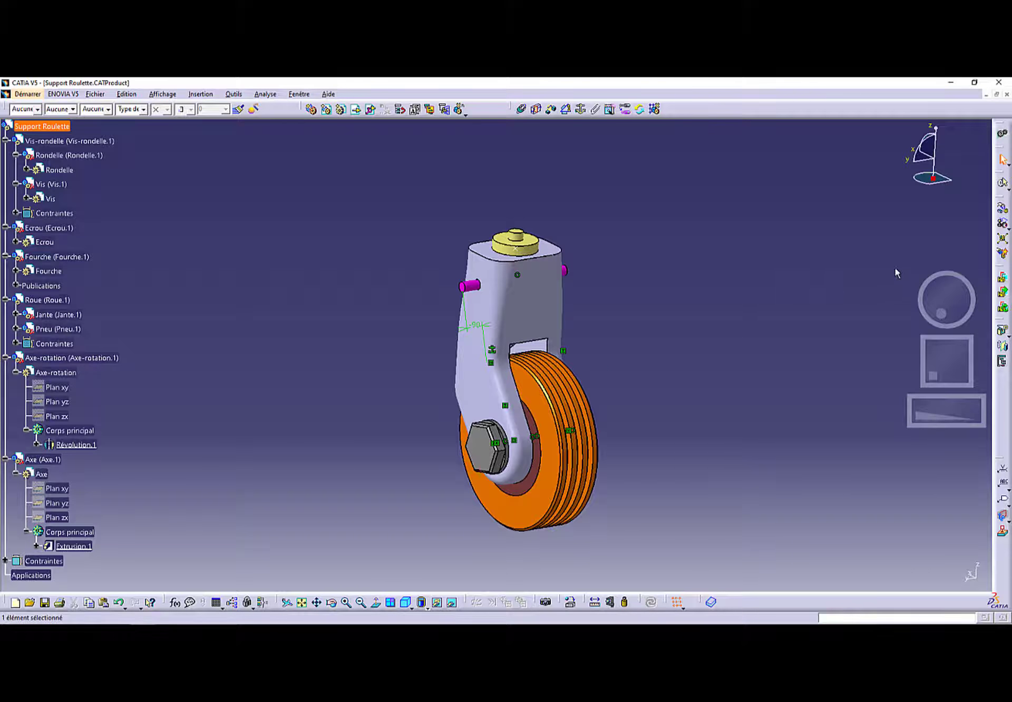
pyautogui.click(1001, 241)
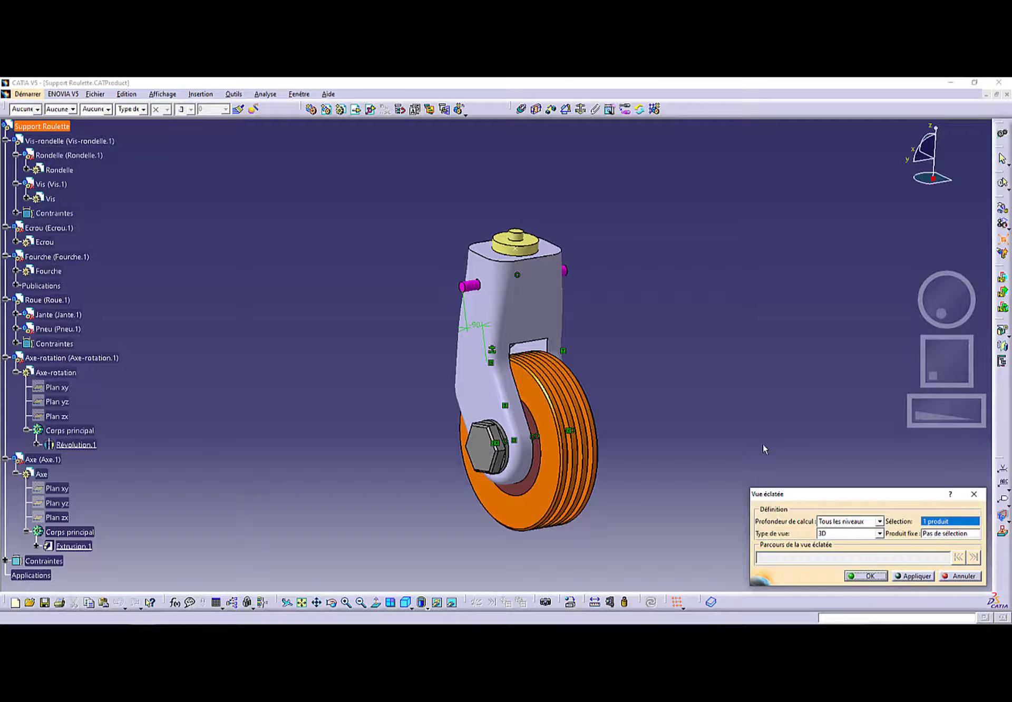
pyautogui.click(936, 534)
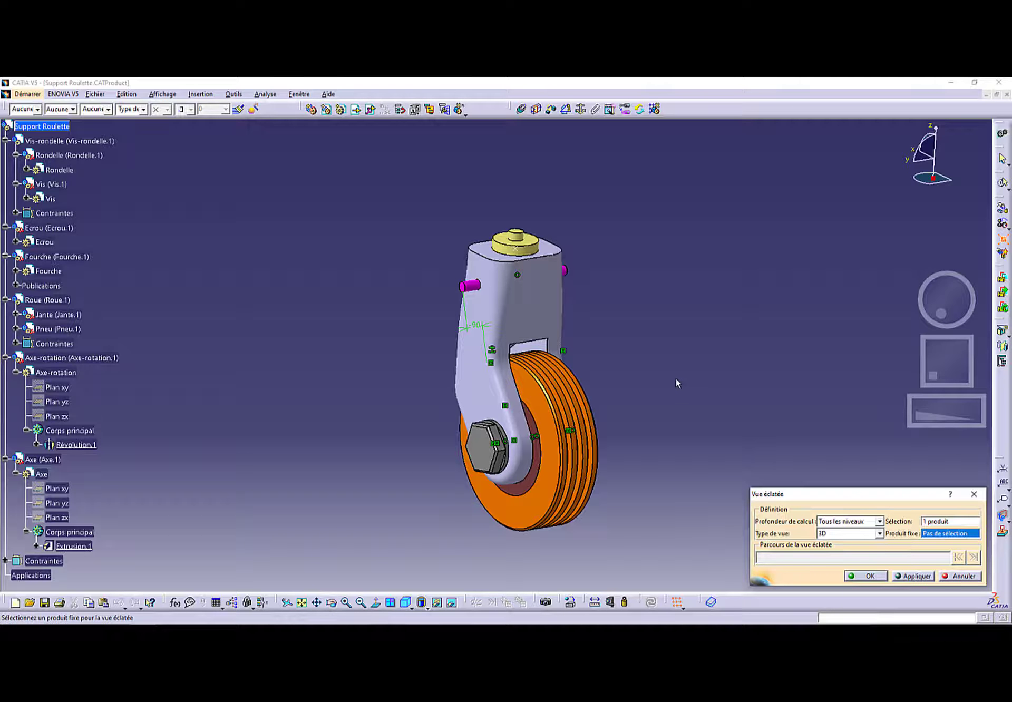
pyautogui.click(537, 314)
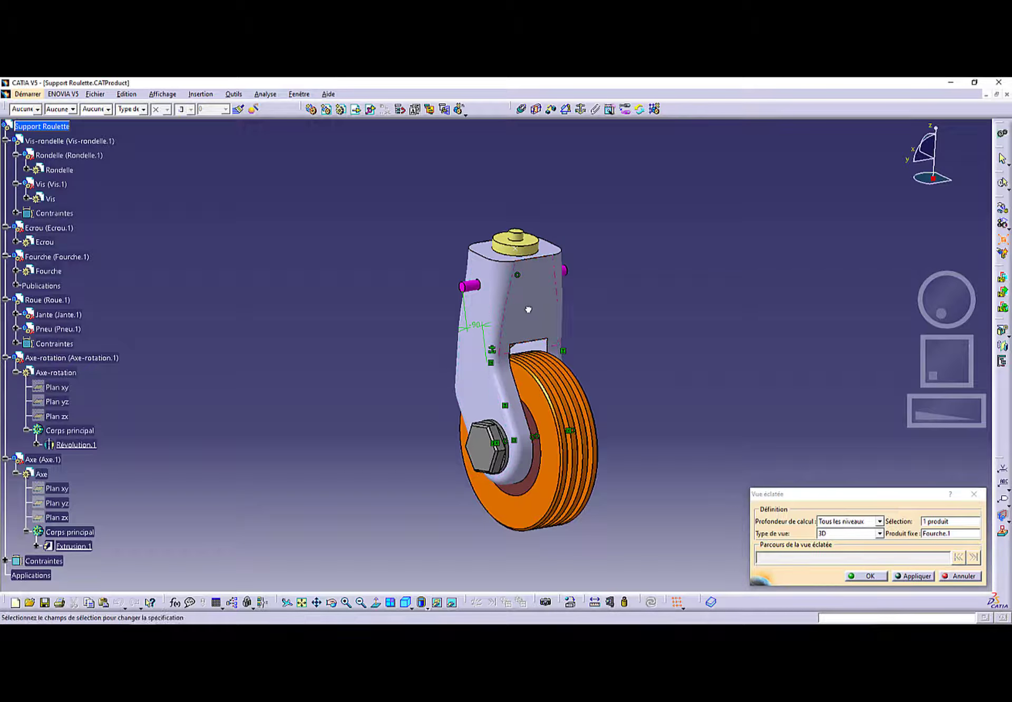
pyautogui.click(863, 578)
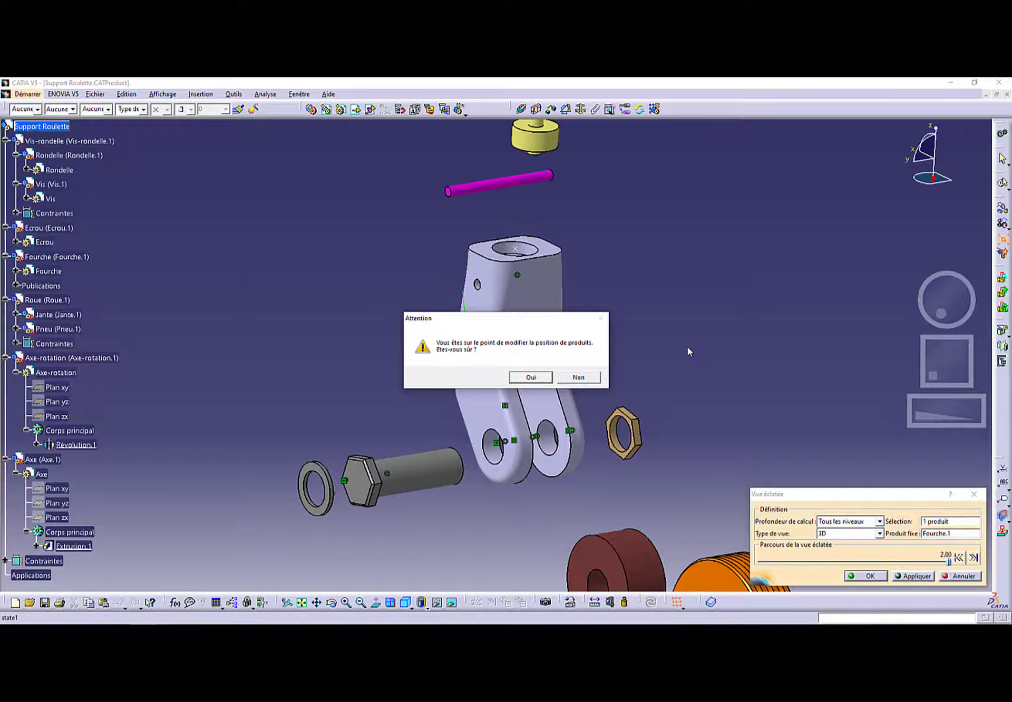
pyautogui.click(529, 378)
# - Run a full update on the exploded assembly to reapply its constraints
pyautogui.moveTo(587, 350); pyautogui.dragTo(562, 382, button='middle')
pyautogui.moveTo(430, 355); pyautogui.dragTo(408, 368, button='middle')
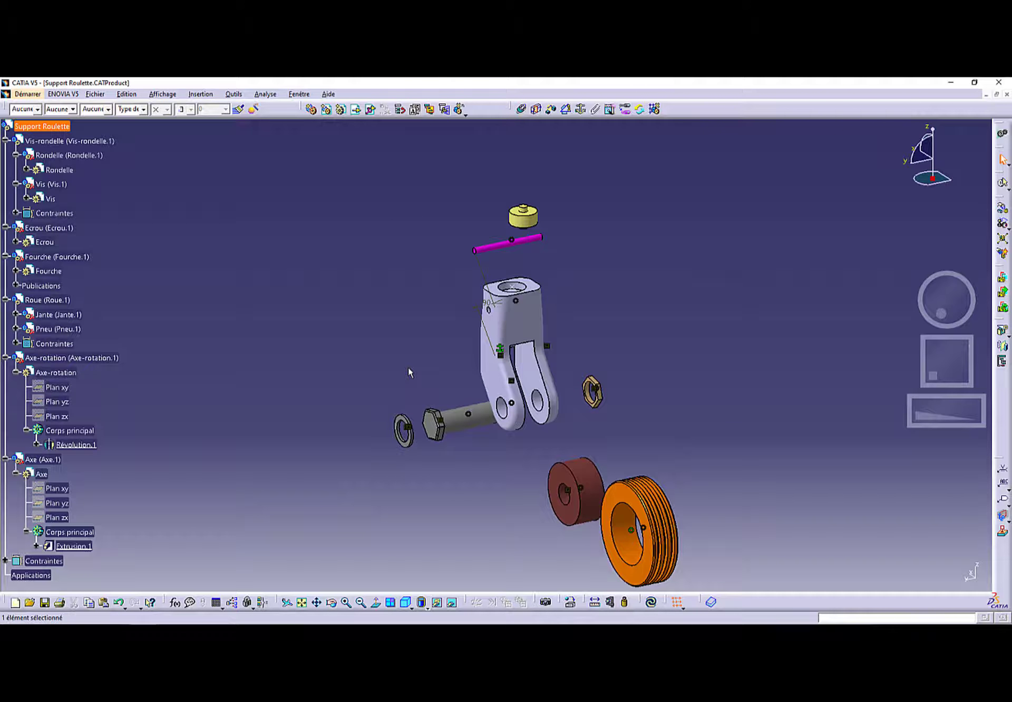
pyautogui.click(651, 601)
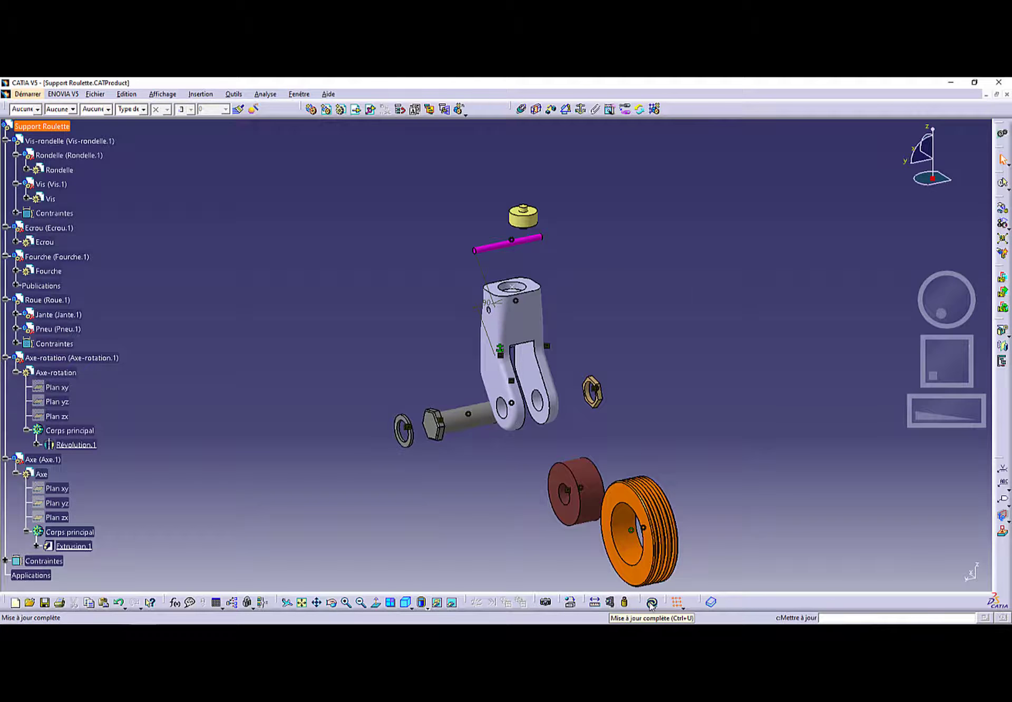
# - Update the whole assembly to bring the exploded components back to their constrained positions
pyautogui.click(651, 602)
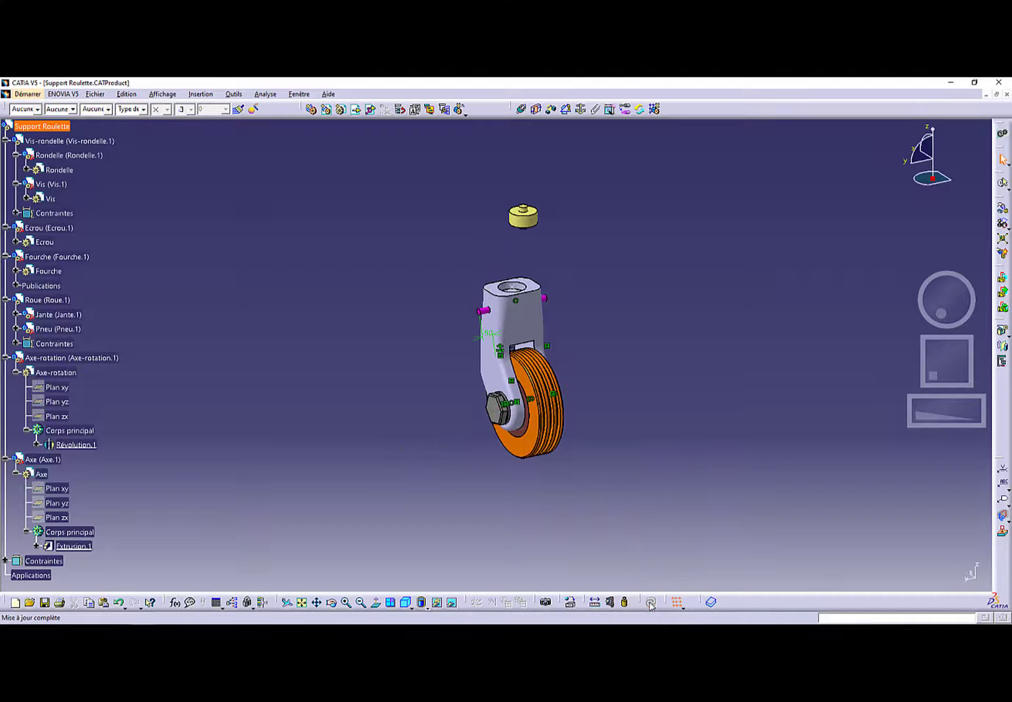
pyautogui.moveTo(557, 447); pyautogui.dragTo(546, 393, button='middle')
pyautogui.moveTo(555, 343); pyautogui.dragTo(566, 400, button='middle')
pyautogui.click(411, 260)
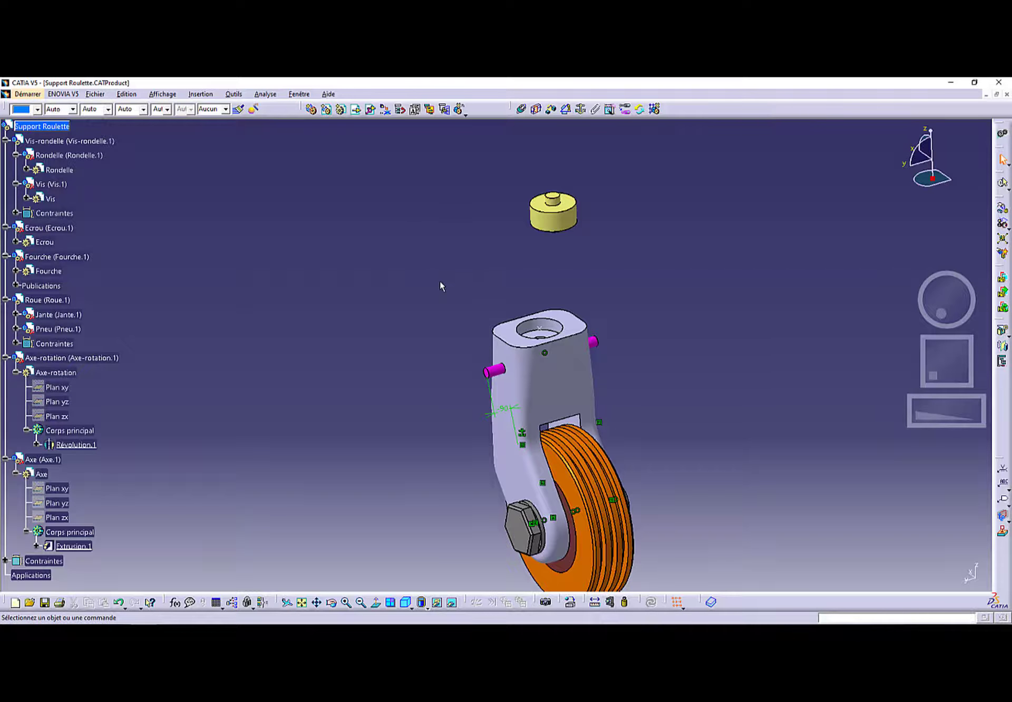
# - Add a contact constraint between the floor of the fork's upper recess and the underside shoulder face of Axe-rotation
pyautogui.moveTo(546, 362); pyautogui.dragTo(521, 410, button='middle')
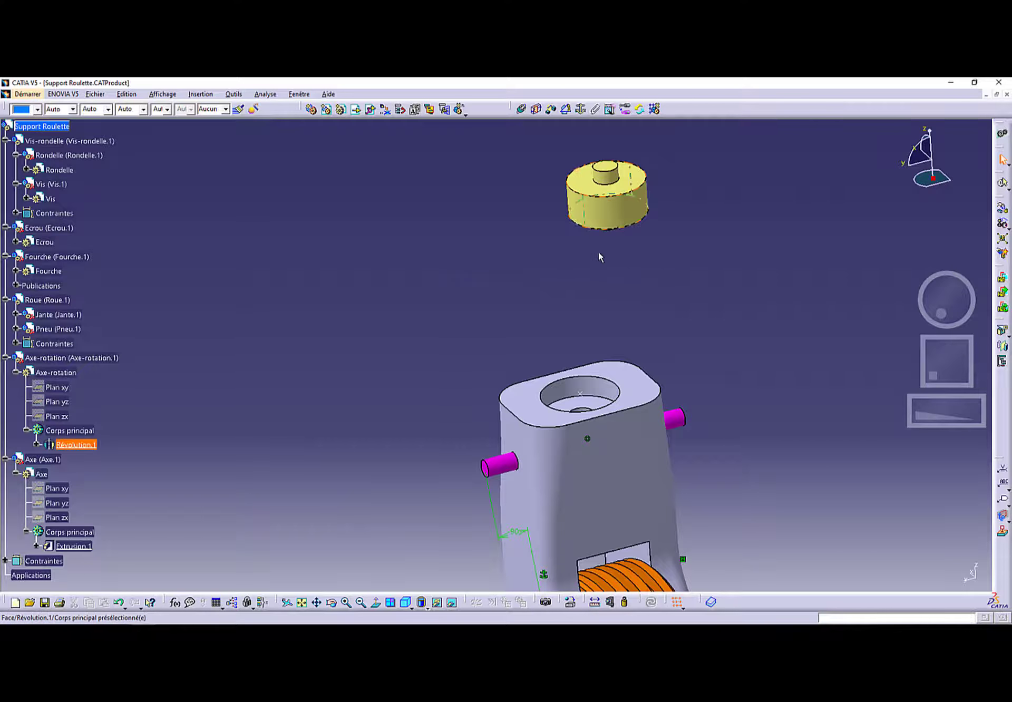
pyautogui.click(535, 109)
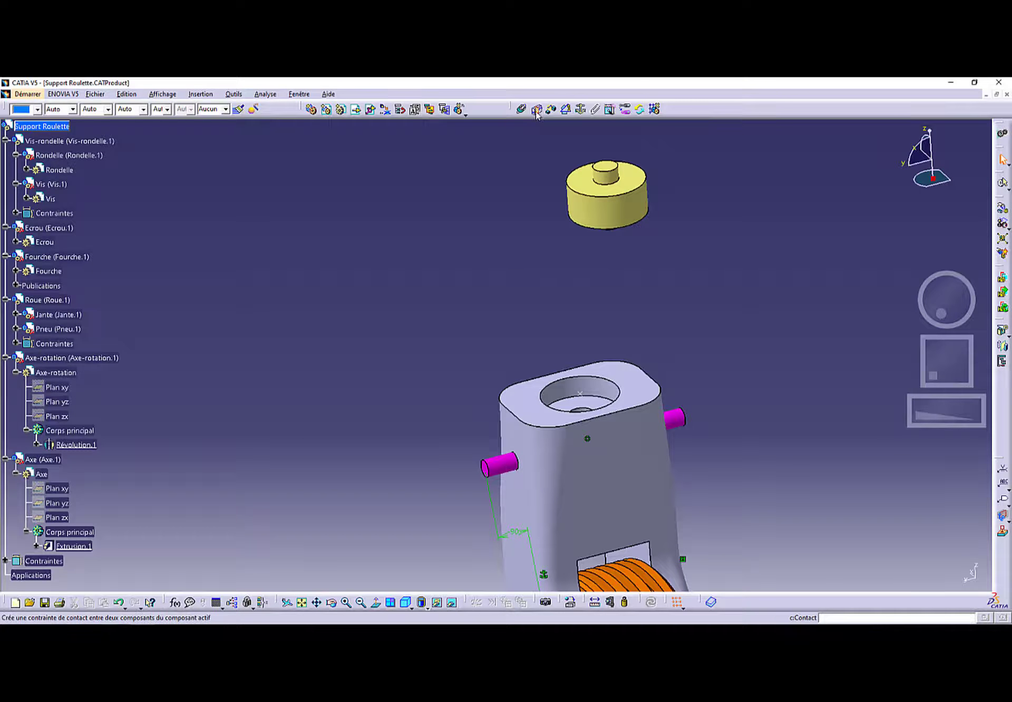
pyautogui.click(566, 406)
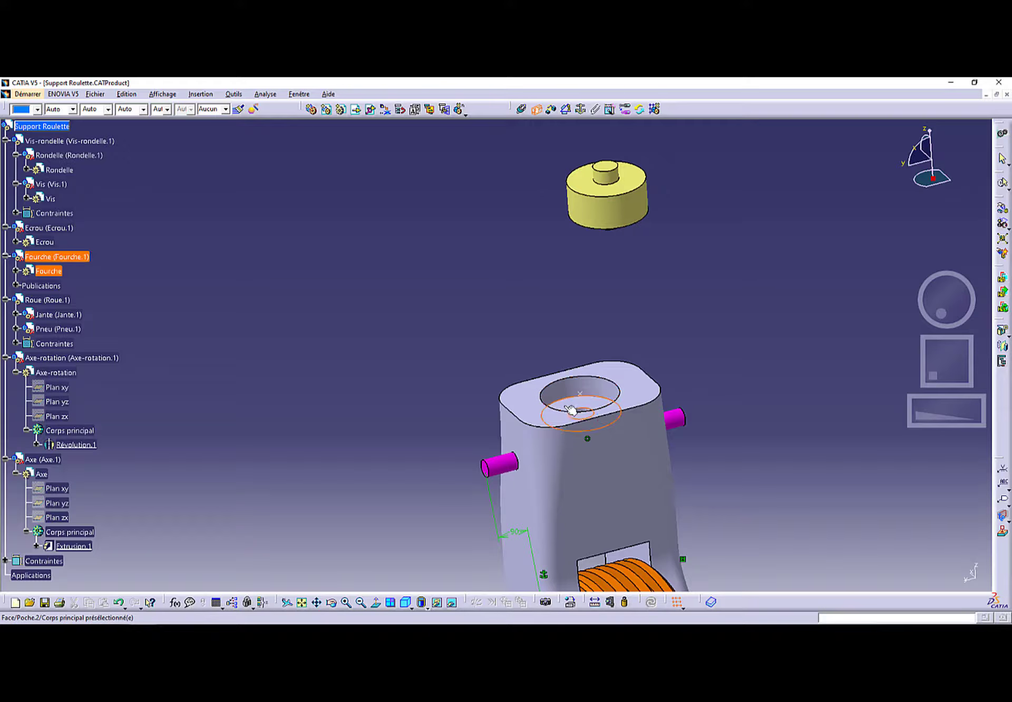
pyautogui.moveTo(601, 371); pyautogui.dragTo(490, 207, button='middle')
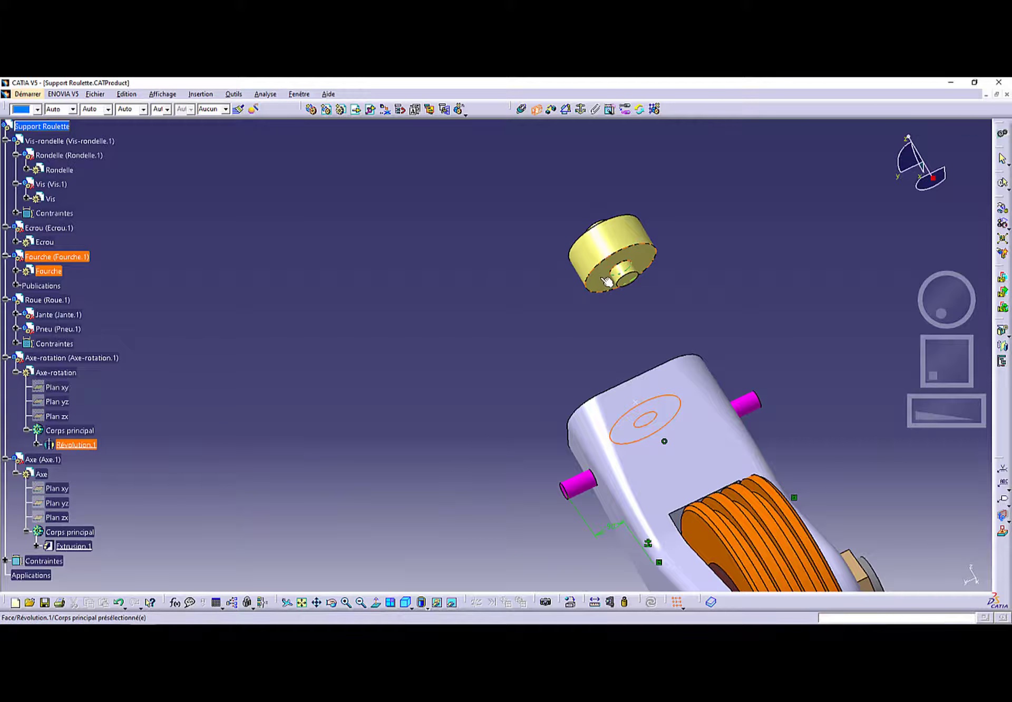
pyautogui.click(599, 294)
# - Add a coincidence constraint between the Axe-rotation axis and the axis of the fork's upper bore, and update the assembly
pyautogui.click(521, 109)
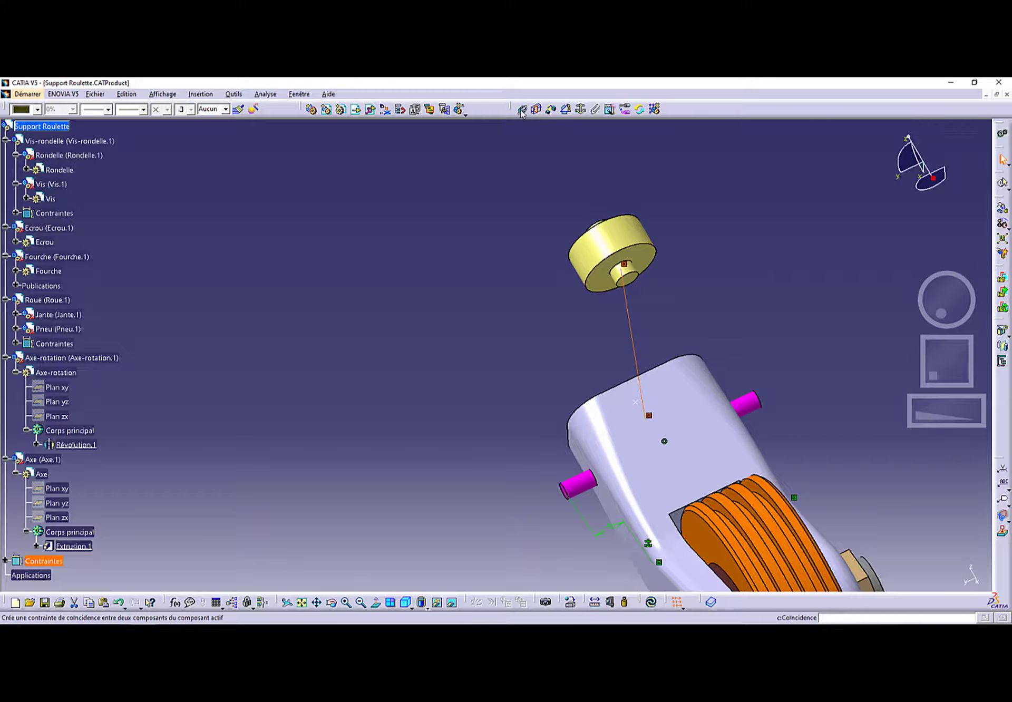
pyautogui.click(616, 271)
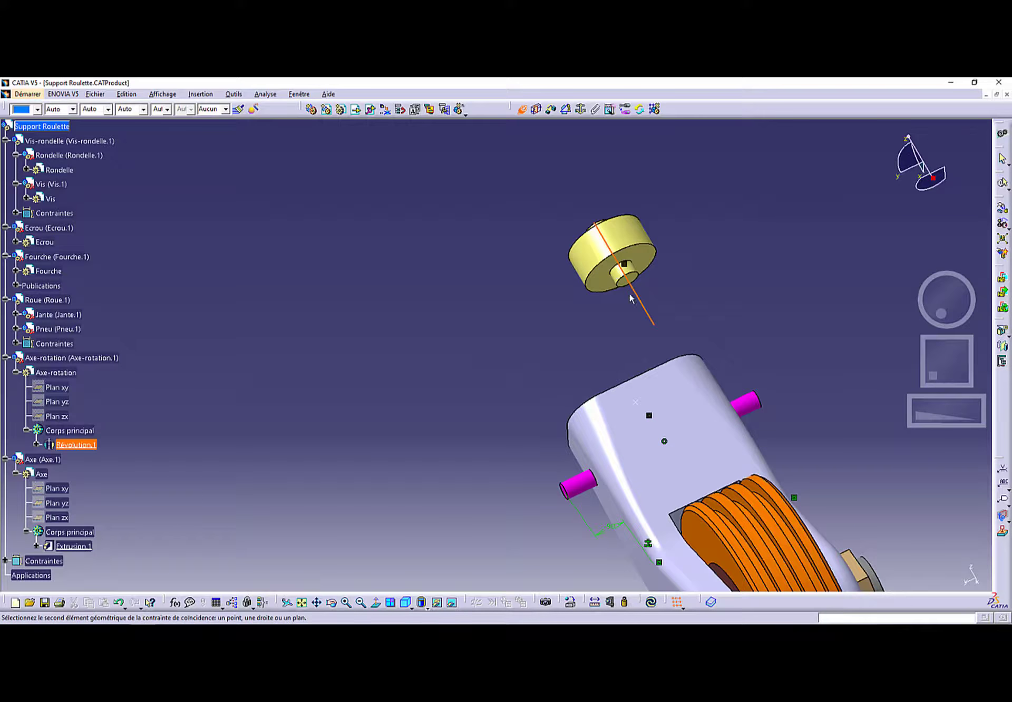
pyautogui.moveTo(616, 274); pyautogui.dragTo(585, 418, button='middle')
pyautogui.scroll(-1, 463, 420)
pyautogui.click(606, 418)
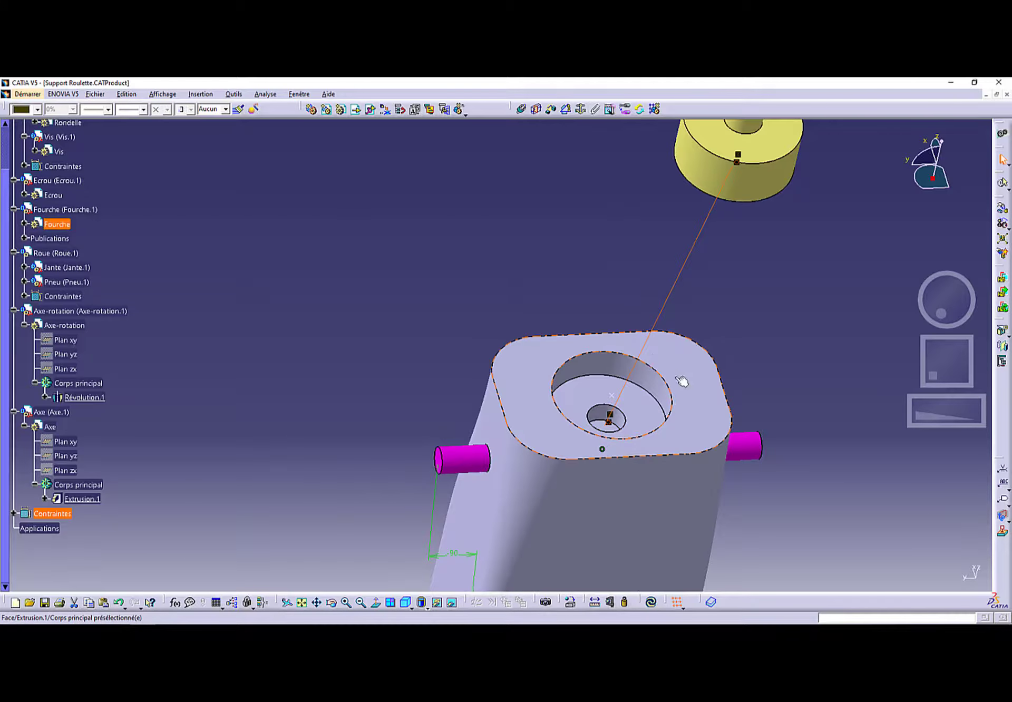
pyautogui.moveTo(682, 382); pyautogui.dragTo(599, 402, button='middle')
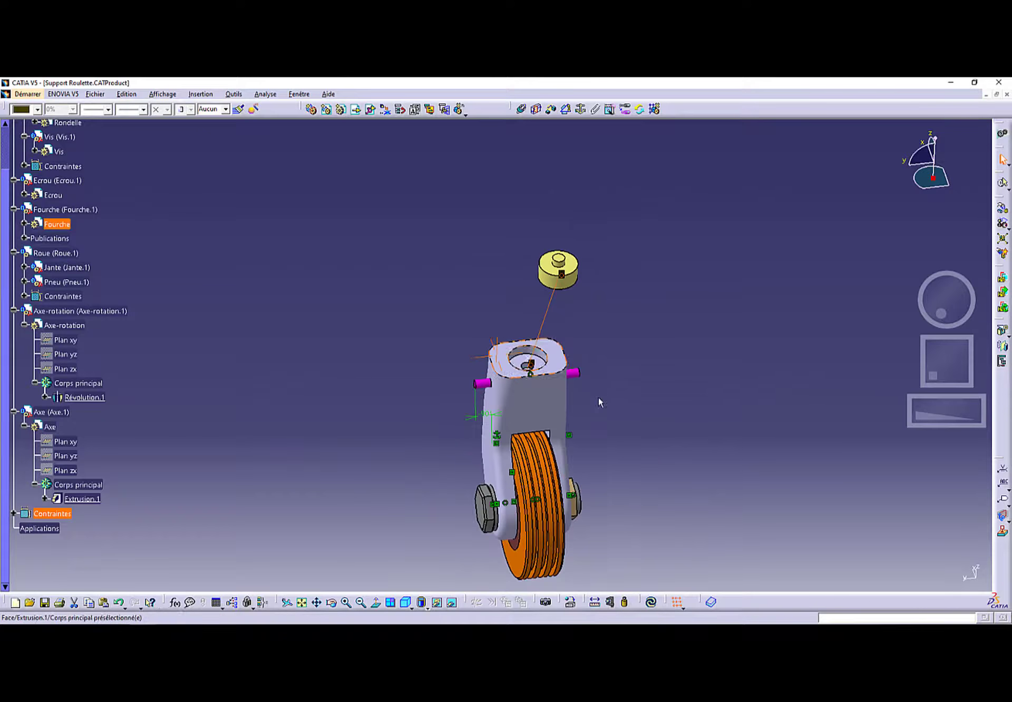
pyautogui.click(651, 601)
pyautogui.moveTo(535, 407); pyautogui.dragTo(536, 341, button='middle')
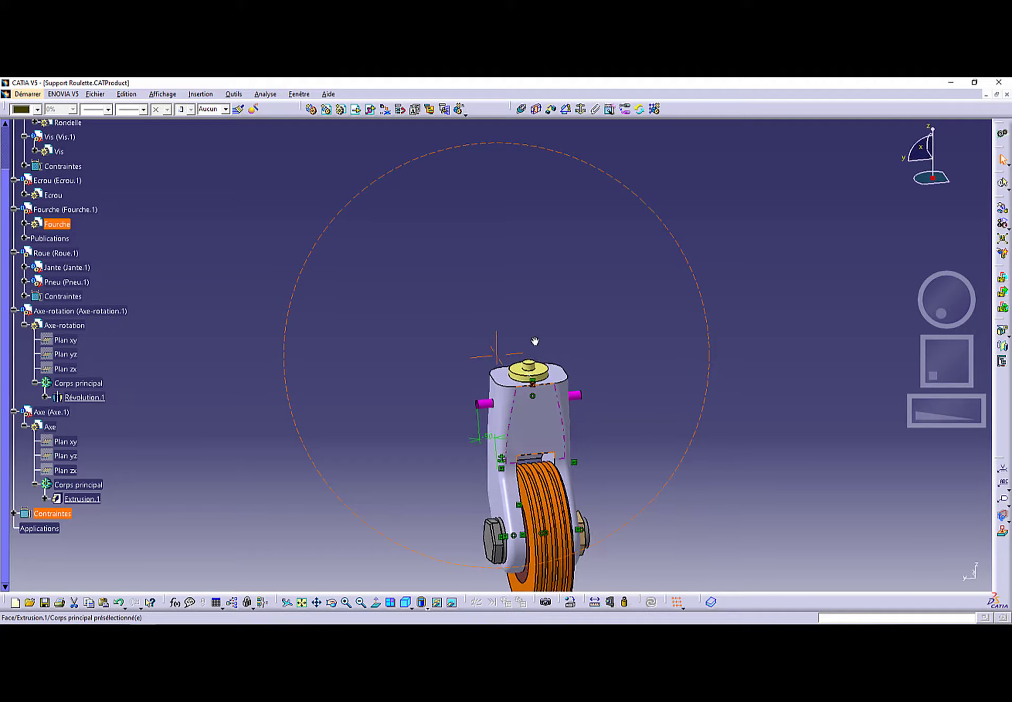
pyautogui.moveTo(535, 404); pyautogui.dragTo(539, 339, button='middle')
pyautogui.moveTo(557, 434); pyautogui.dragTo(612, 413, button='middle')
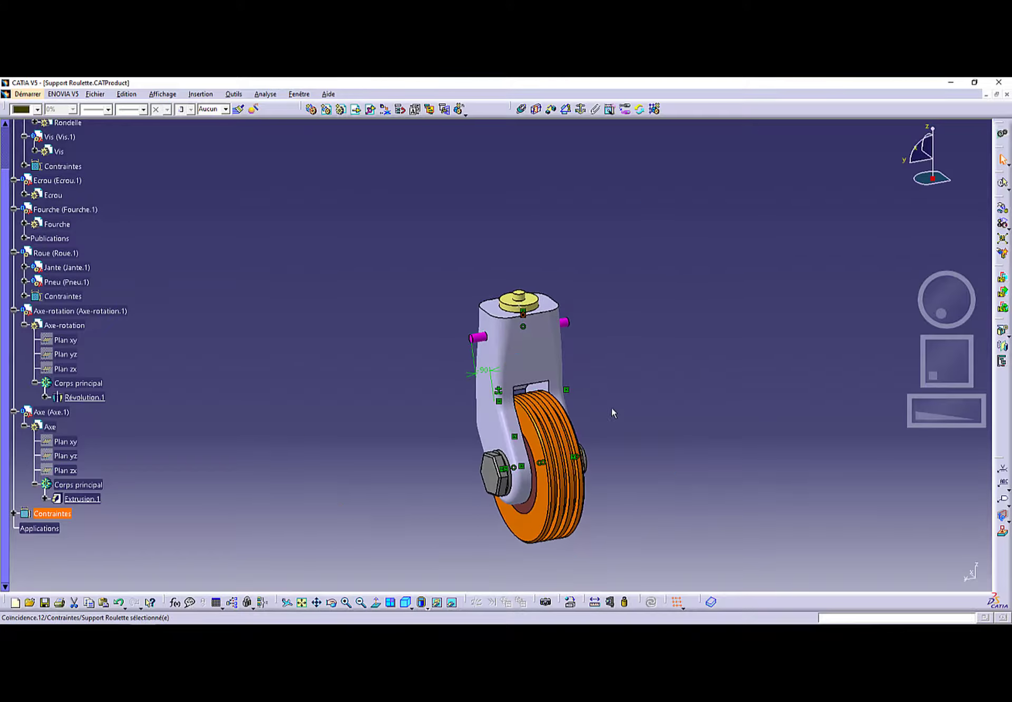
# - Explode the Support Roulette product in 3D at all levels with Fourche.1 fixed, and update it to reassemble the parts
pyautogui.click(874, 263)
pyautogui.click(1001, 239)
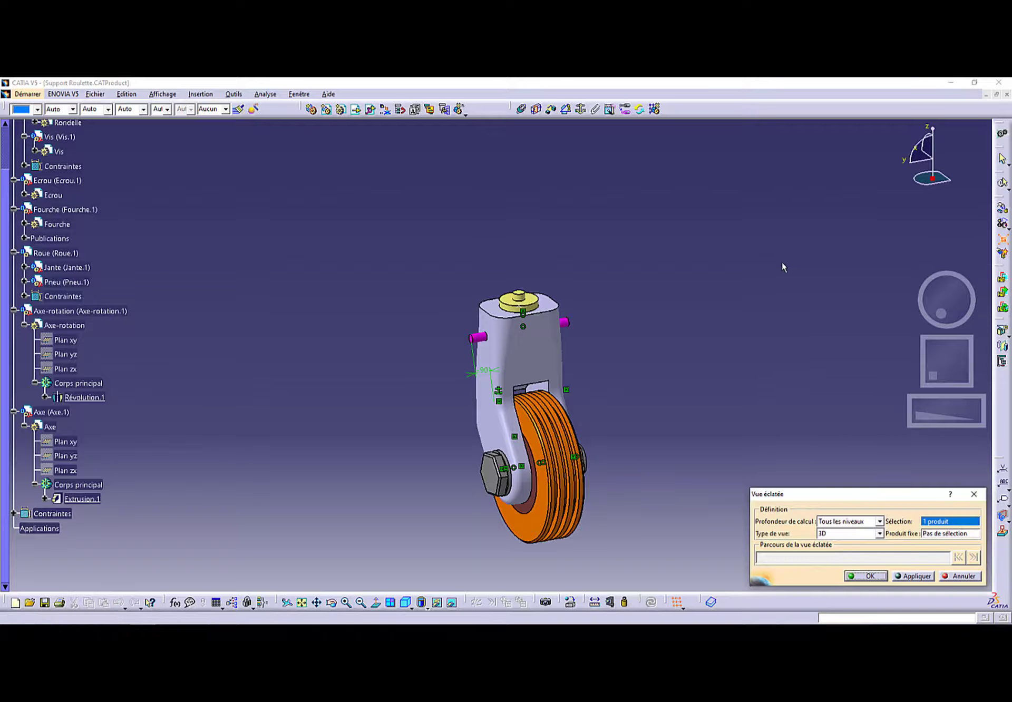
pyautogui.click(941, 536)
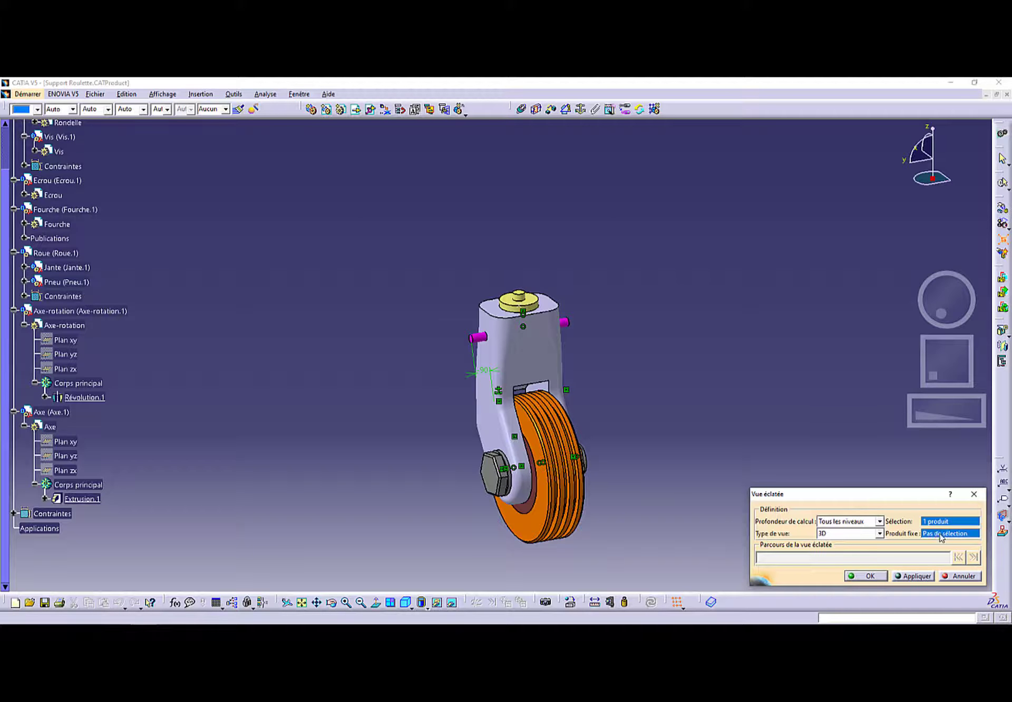
pyautogui.click(556, 363)
pyautogui.click(870, 575)
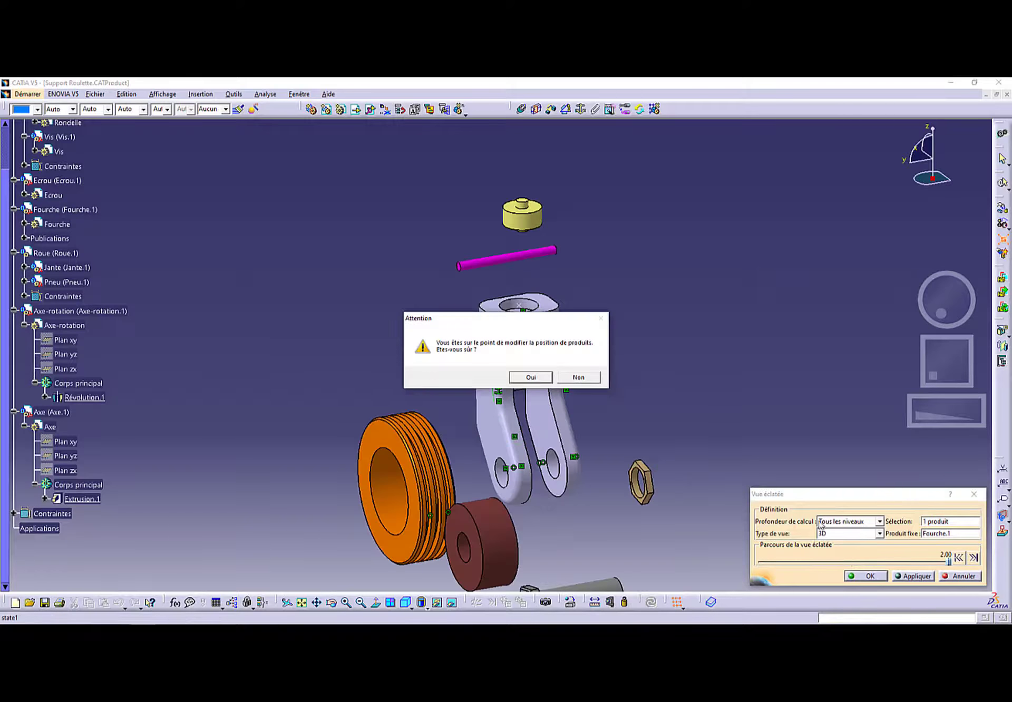
pyautogui.click(527, 378)
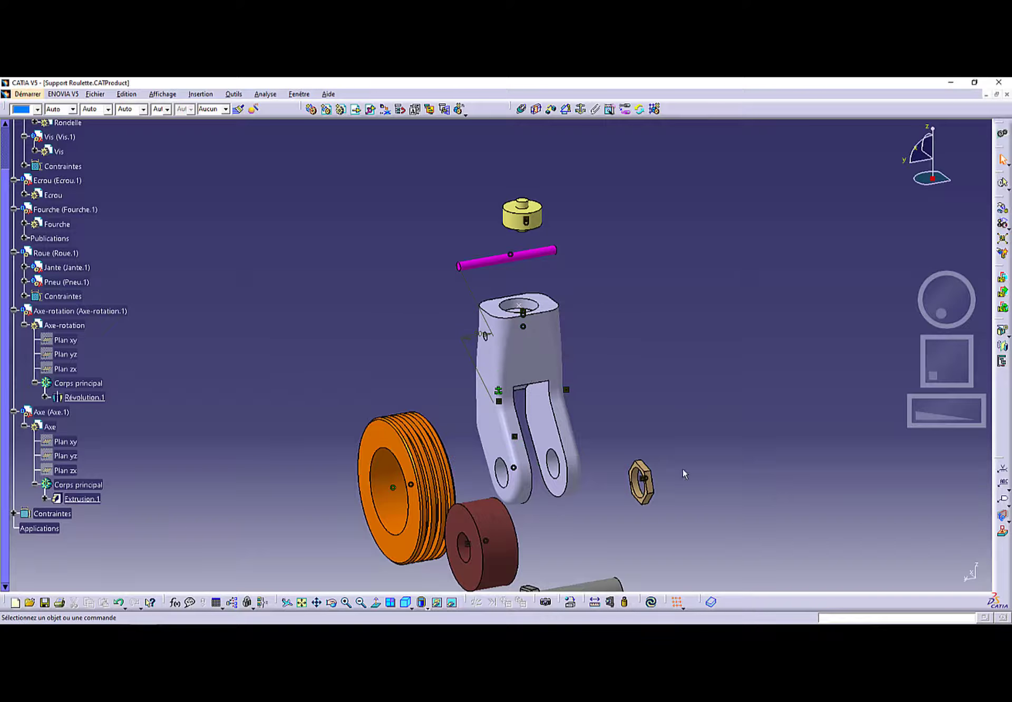
pyautogui.moveTo(682, 471); pyautogui.dragTo(582, 385, button='middle')
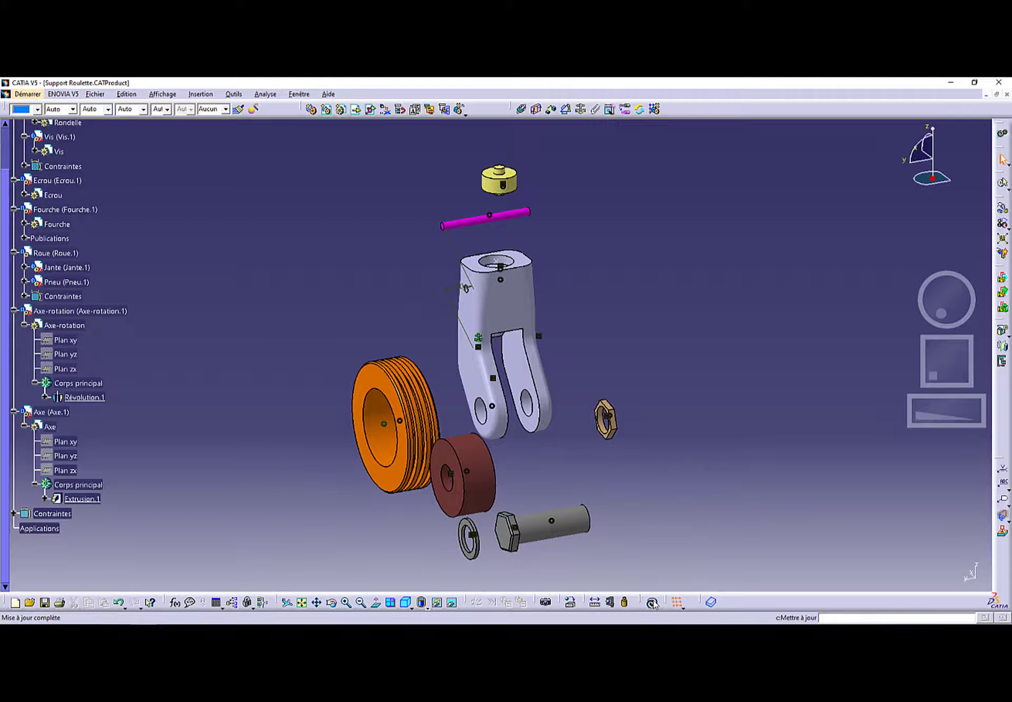
pyautogui.hotkey('ctrl', 'u')
pyautogui.moveTo(580, 441); pyautogui.dragTo(574, 476, button='middle')
pyautogui.moveTo(353, 310); pyautogui.dragTo(343, 314, button='middle')
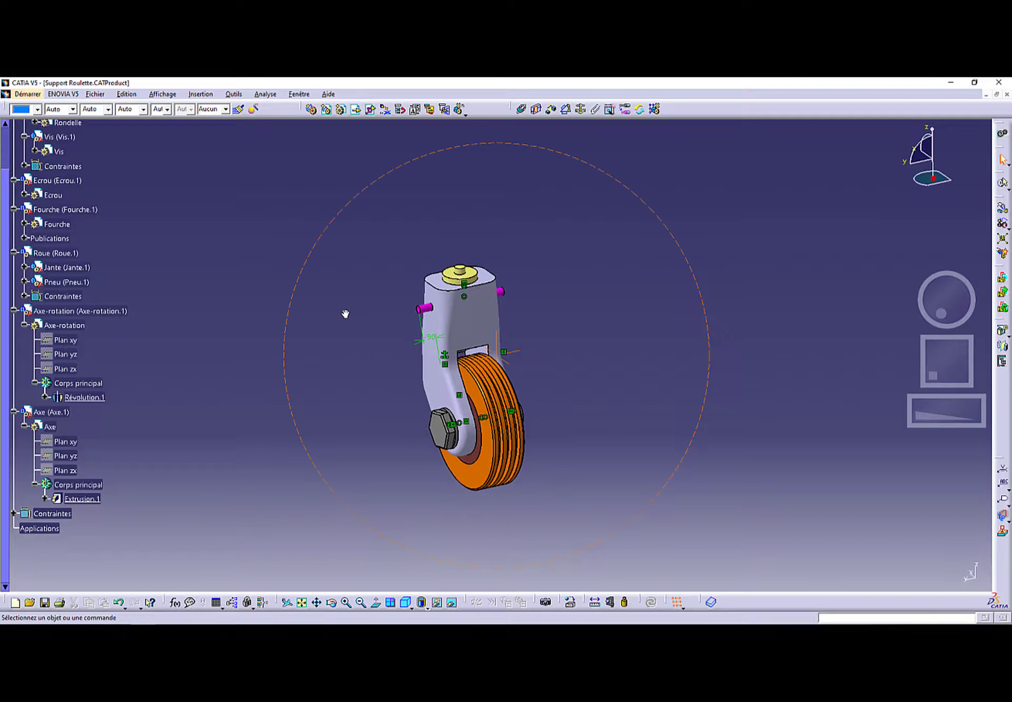
# - Collapse the Axe-rotation, Roue, Fourche and Ecrou branches in the specification tree
pyautogui.scroll(1, 328, 309)
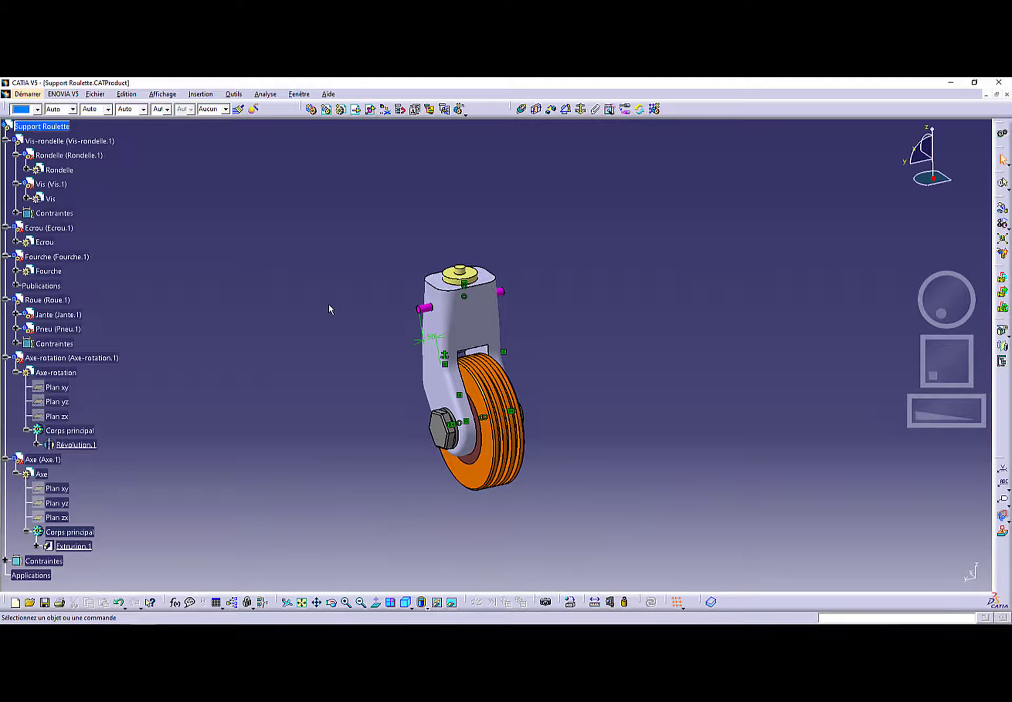
pyautogui.click(5, 358)
pyautogui.click(5, 300)
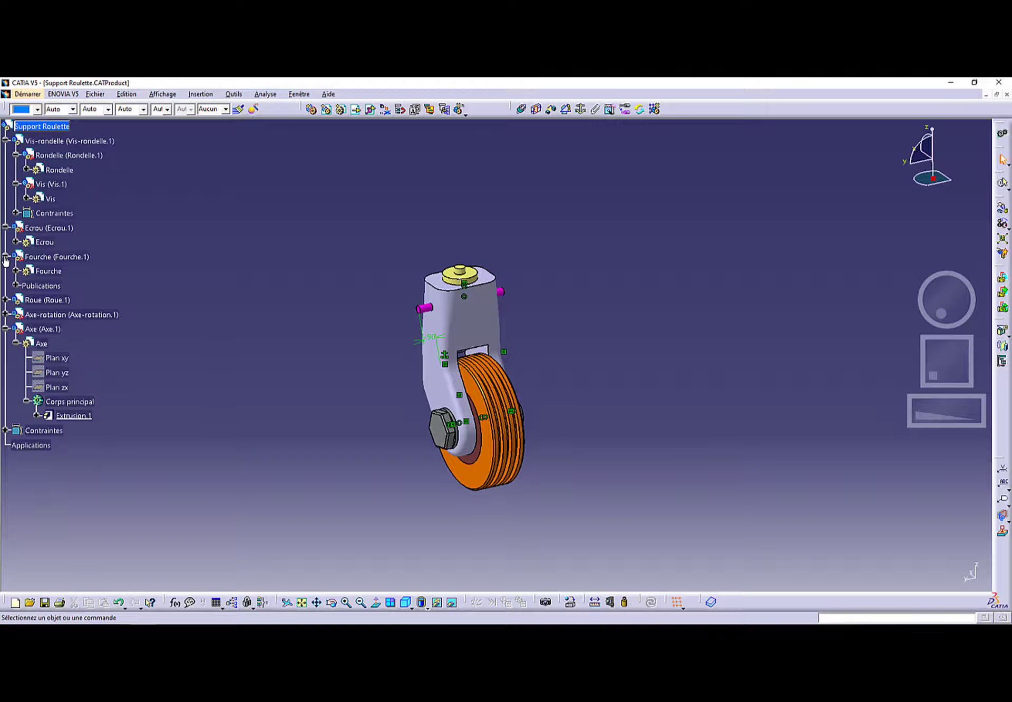
pyautogui.click(6, 256)
pyautogui.click(5, 232)
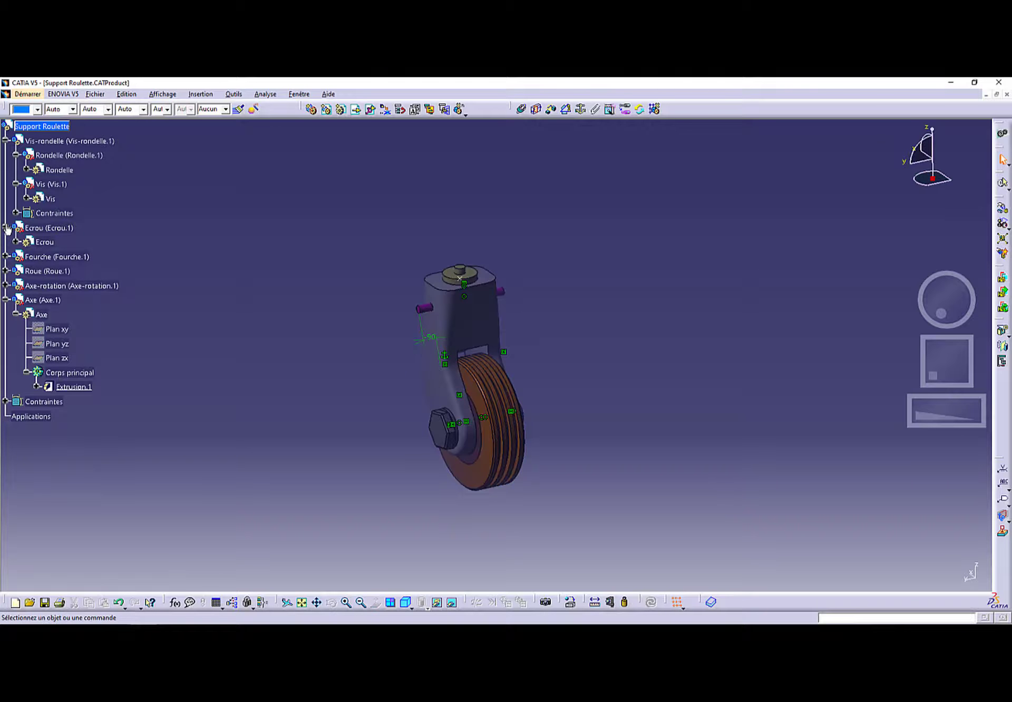
pyautogui.click(5, 228)
pyautogui.click(7, 196)
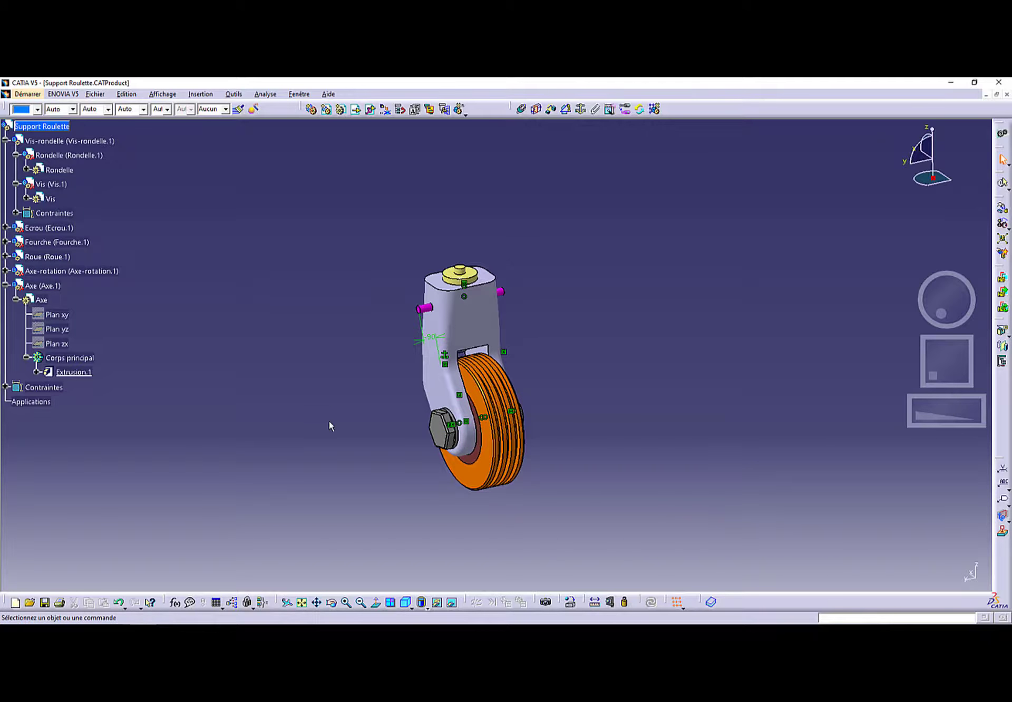
# - Hide the constraint sets of the Support Roulette assembly and of its Roue and Vis-rondelle sub-assemblies
pyautogui.rightClick(41, 388)
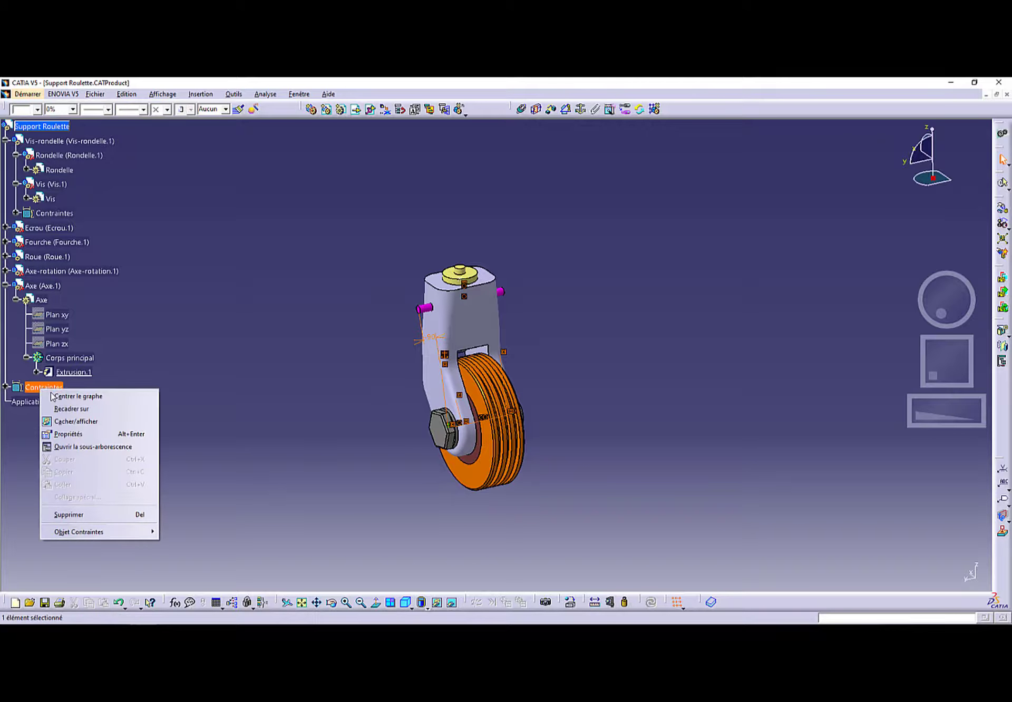
pyautogui.click(79, 422)
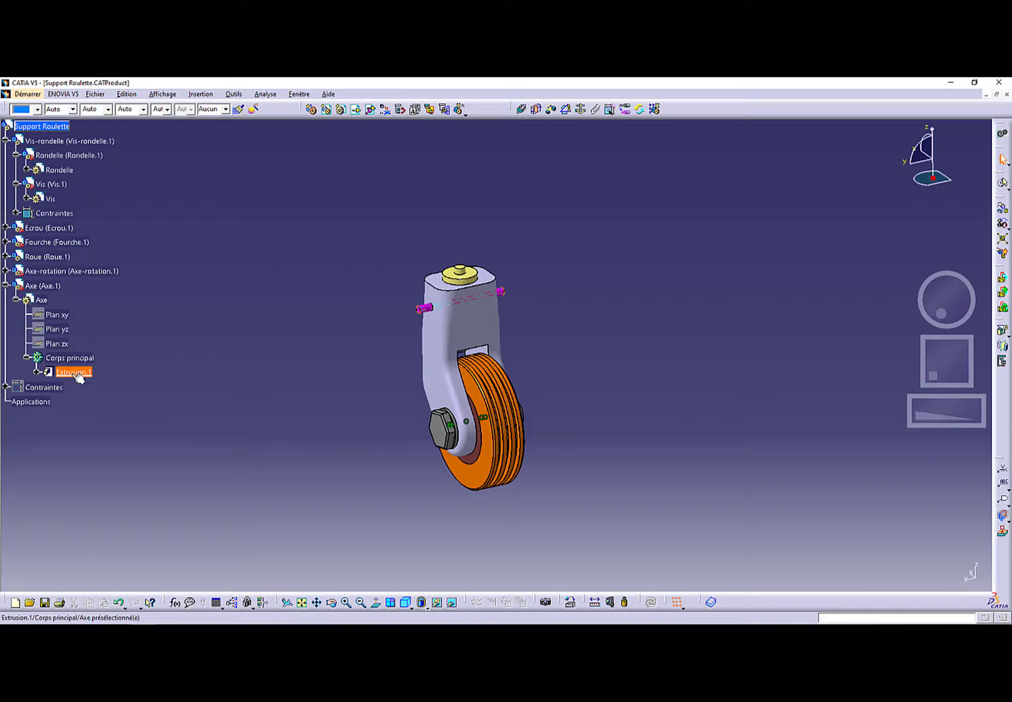
pyautogui.click(5, 271)
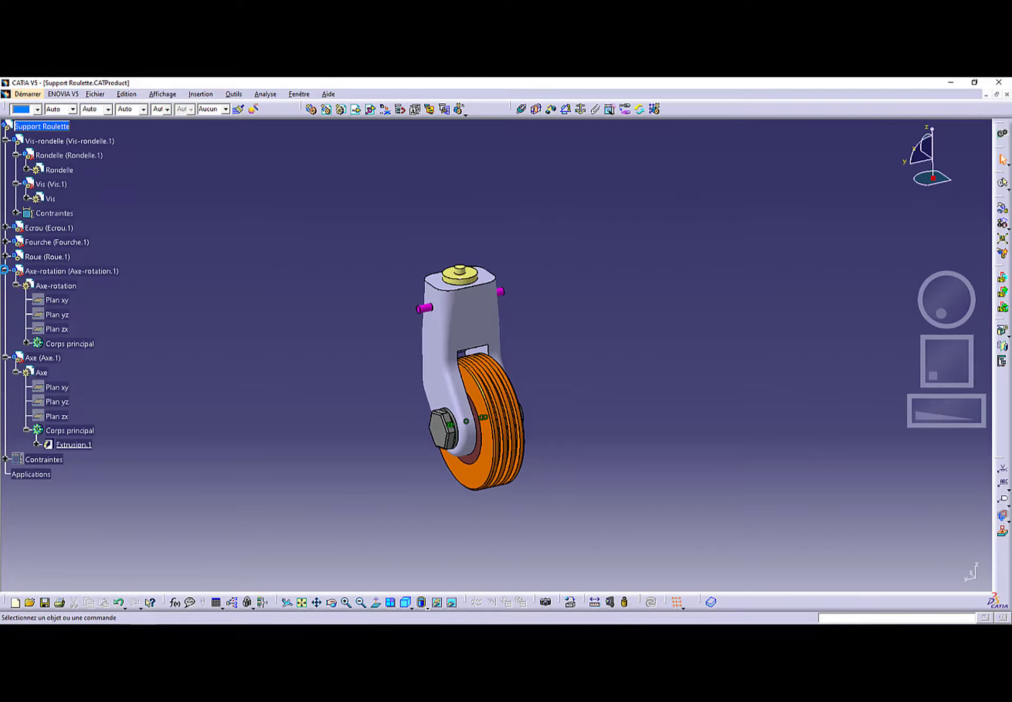
pyautogui.click(6, 272)
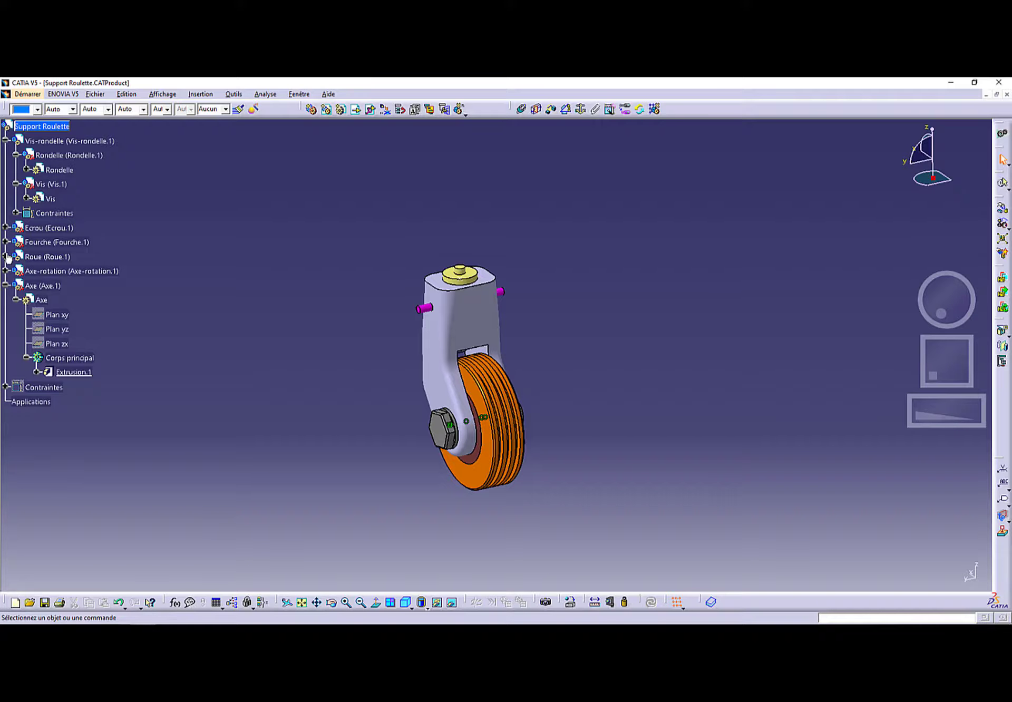
pyautogui.click(5, 257)
pyautogui.rightClick(53, 301)
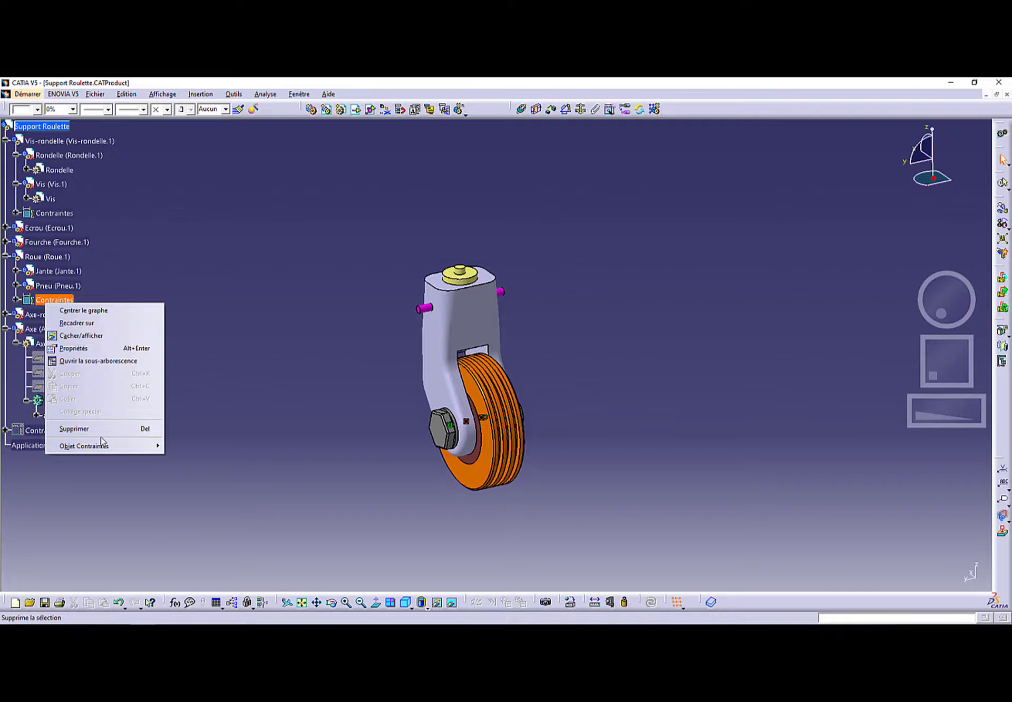
pyautogui.click(100, 336)
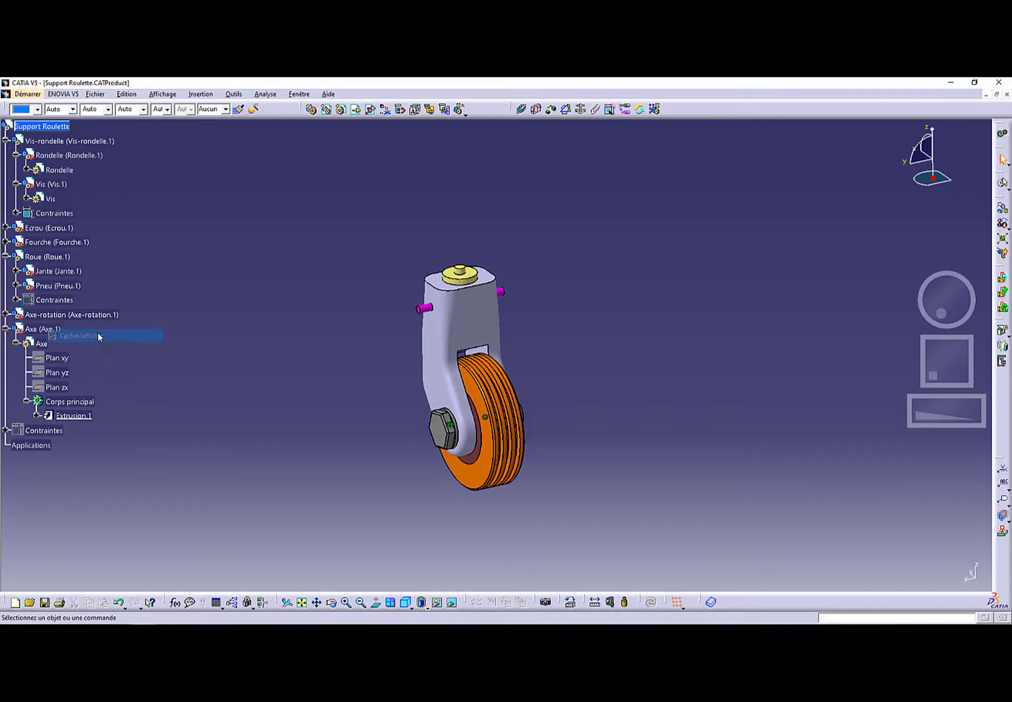
pyautogui.rightClick(57, 214)
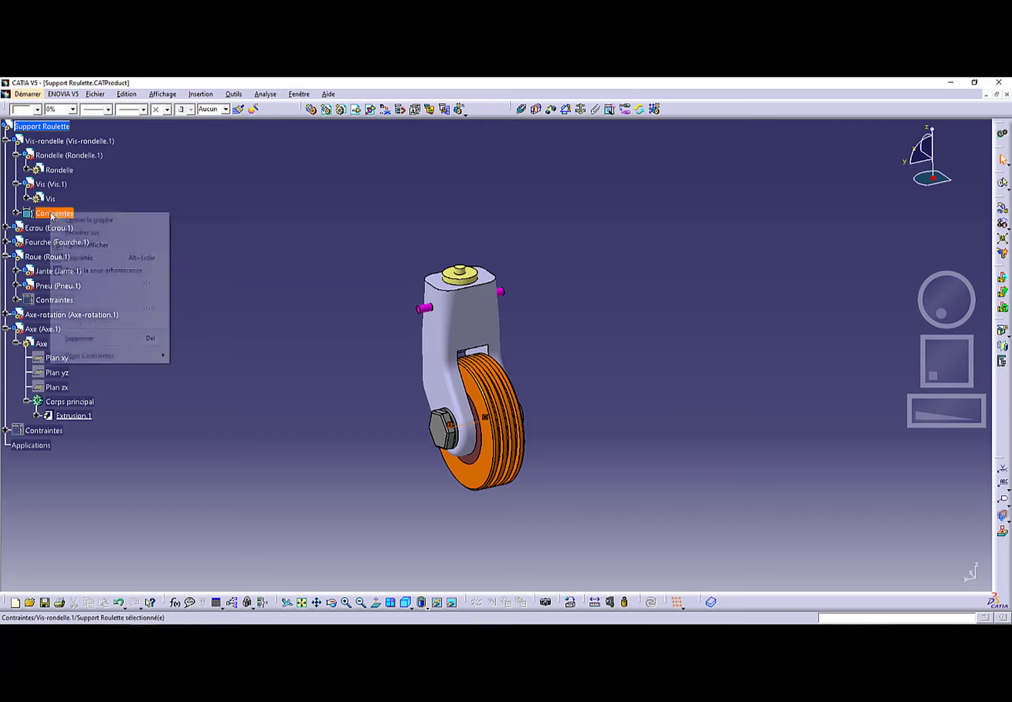
pyautogui.click(84, 245)
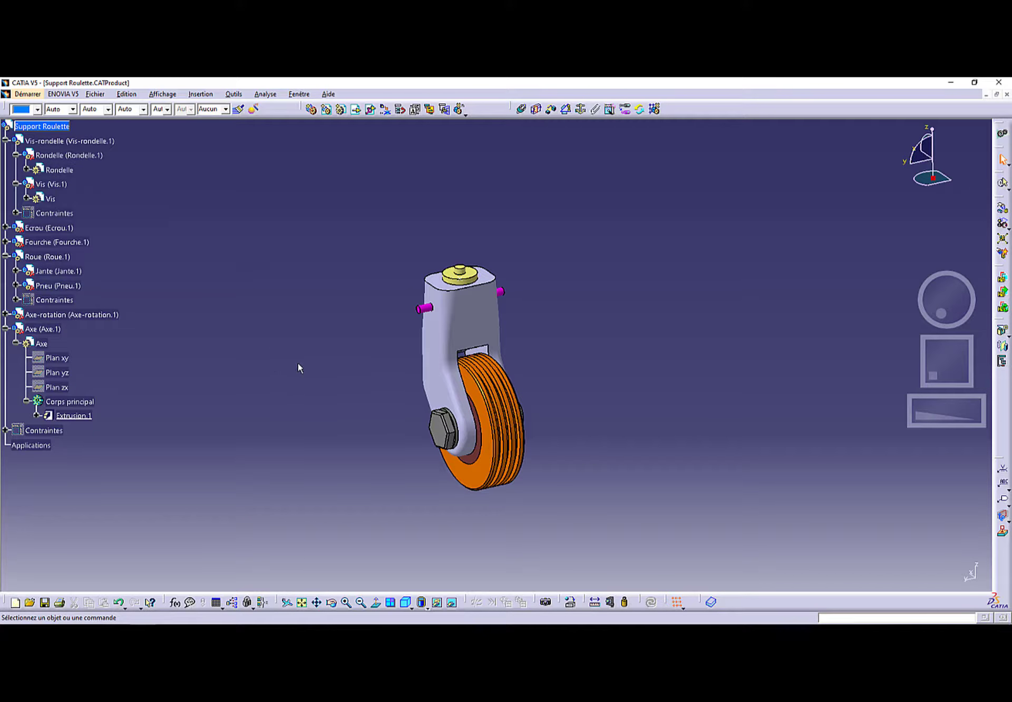
# - Explode the product again in 3D at all levels around the fixed Fourche.1, and run a full update to reassemble it
pyautogui.moveTo(330, 377); pyautogui.dragTo(310, 450, button='middle')
pyautogui.click(1001, 238)
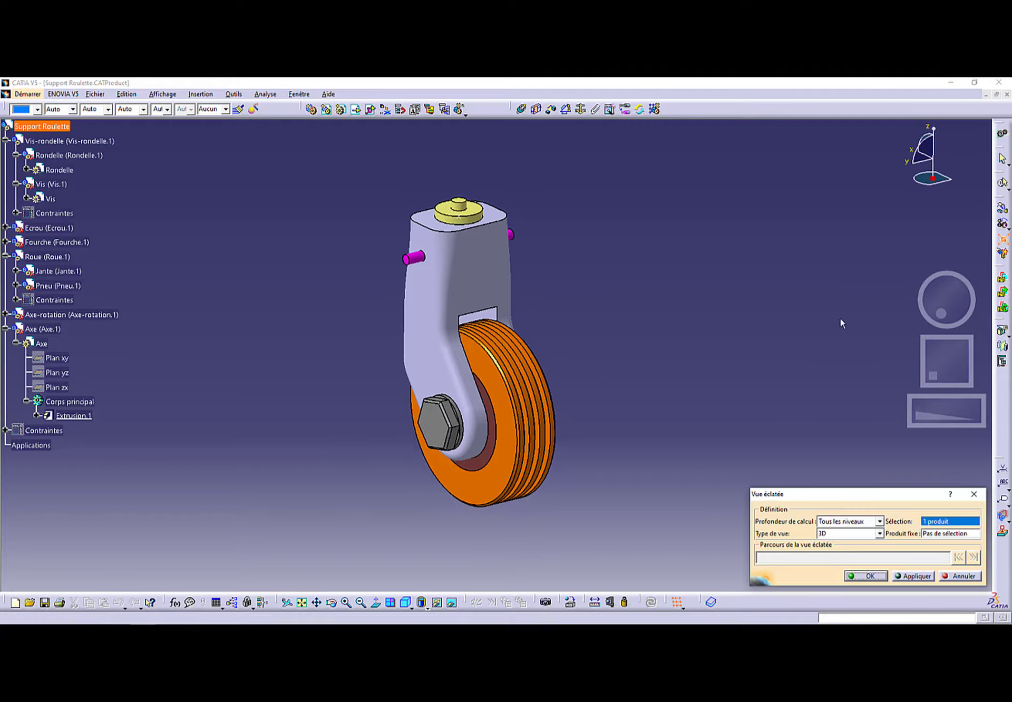
pyautogui.click(945, 534)
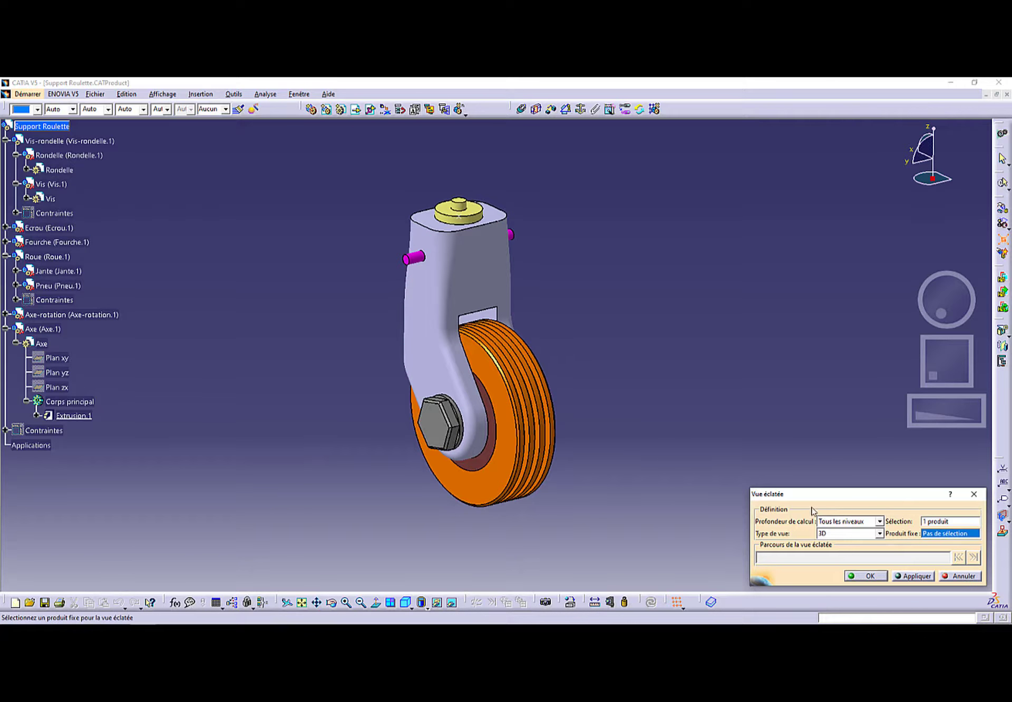
pyautogui.click(45, 243)
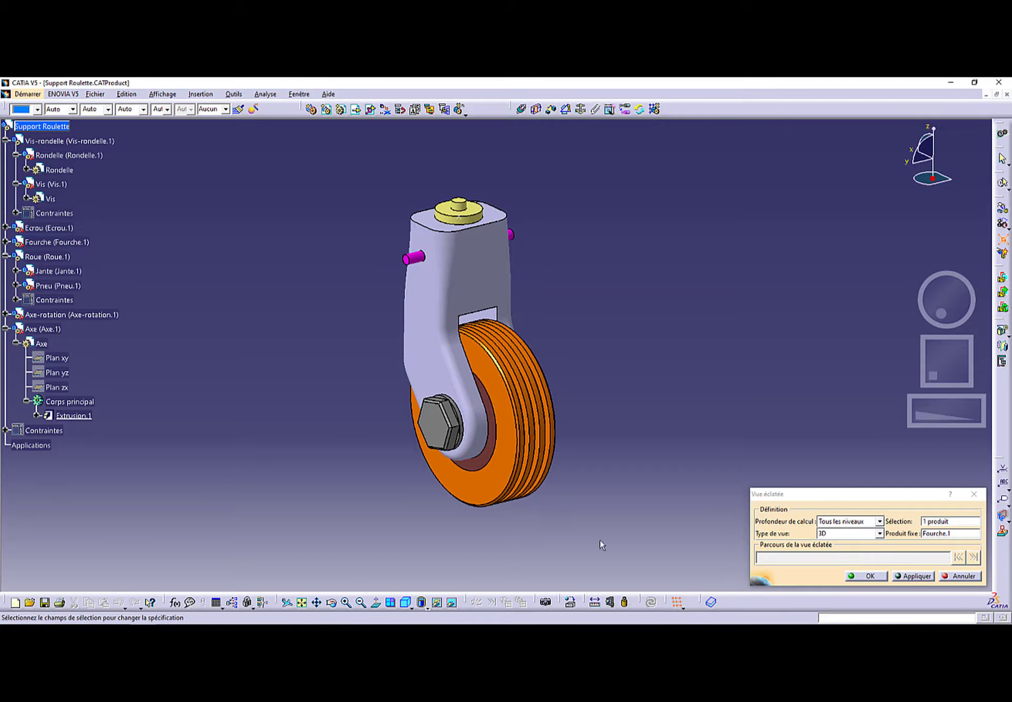
pyautogui.click(850, 577)
pyautogui.click(542, 377)
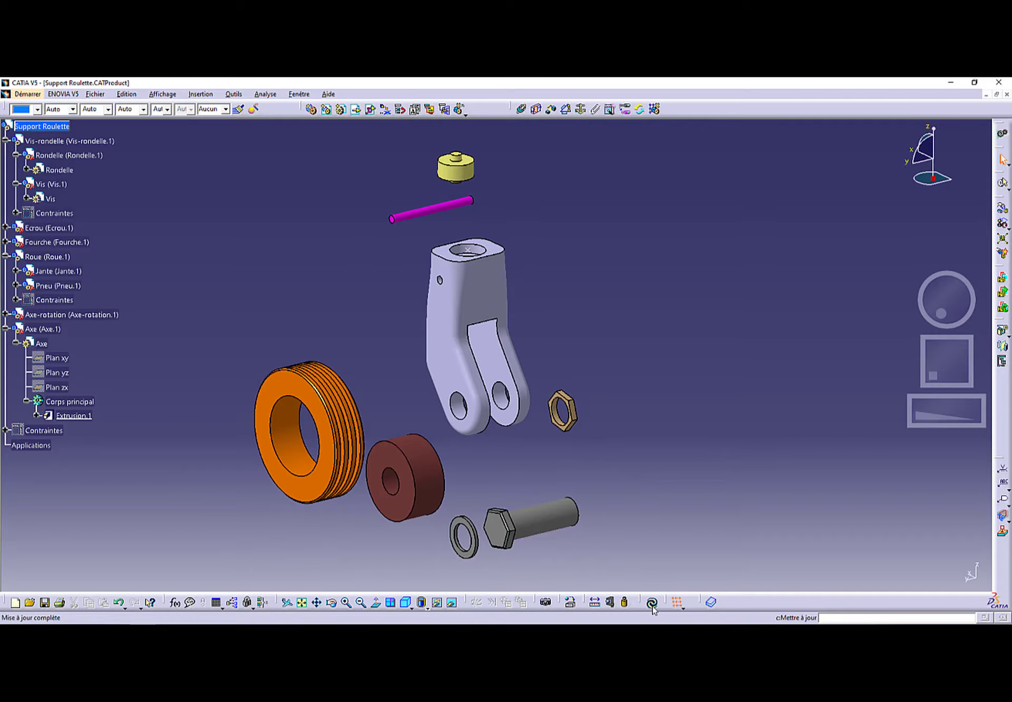
pyautogui.click(651, 601)
pyautogui.moveTo(559, 464); pyautogui.dragTo(537, 432, button='middle')
# - Save Support Roulette.CATProduct through save management, propagating the 02-support-roulette directory to all its components
pyautogui.click(94, 95)
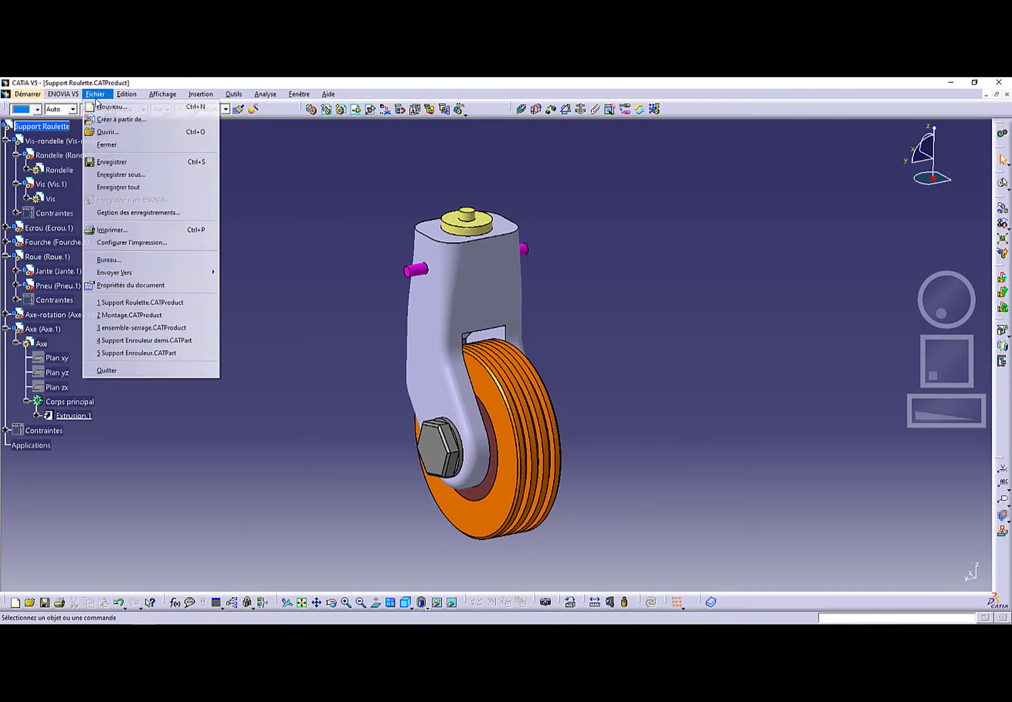
pyautogui.click(129, 209)
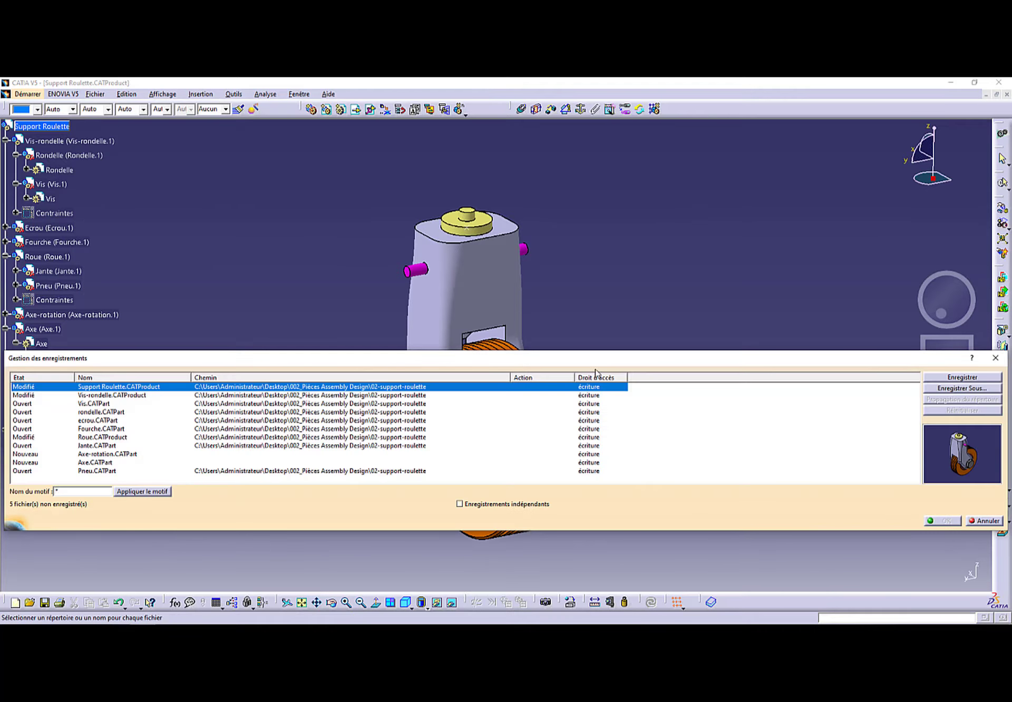
pyautogui.click(962, 377)
pyautogui.click(946, 401)
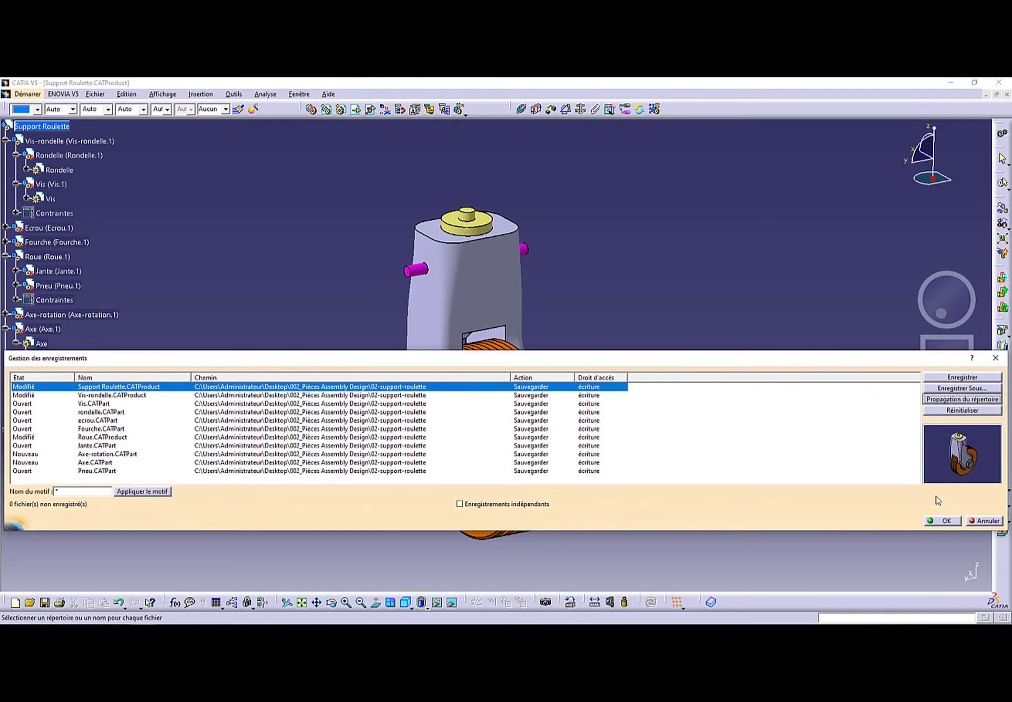
pyautogui.click(945, 521)
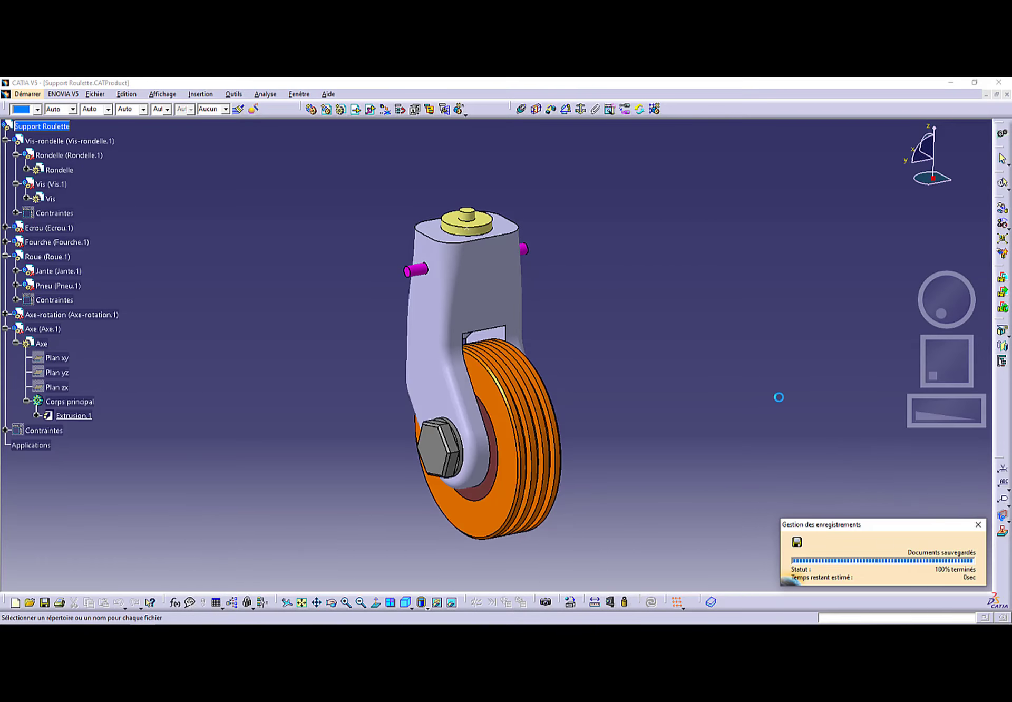